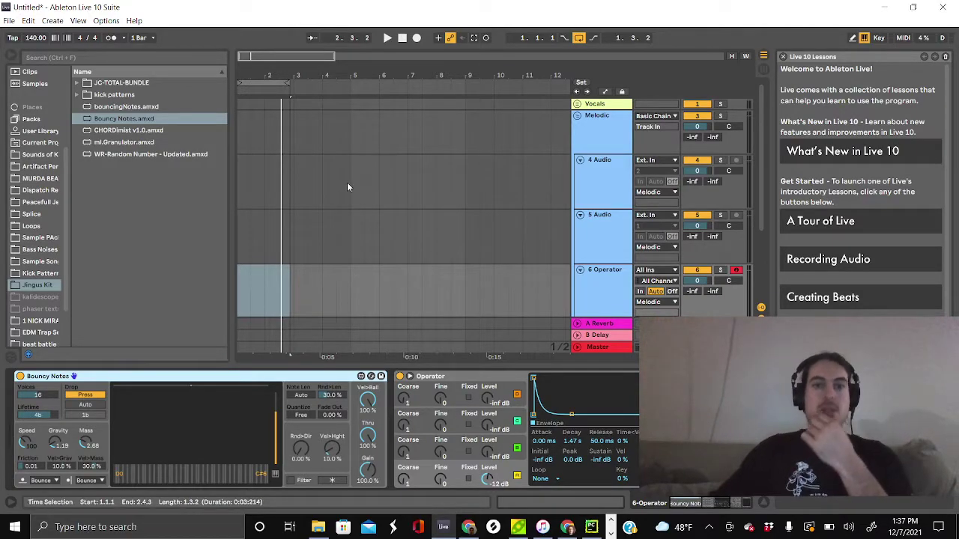
Insert a new MIDI track directly below the Operator track in the arrangement
{"action": "left_click_drag", "start_coordinate": [352, 75], "coordinate": [322, 75]}
{"action": "scroll", "coordinate": [363, 239], "scroll_direction": "down", "scroll_amount": 1}
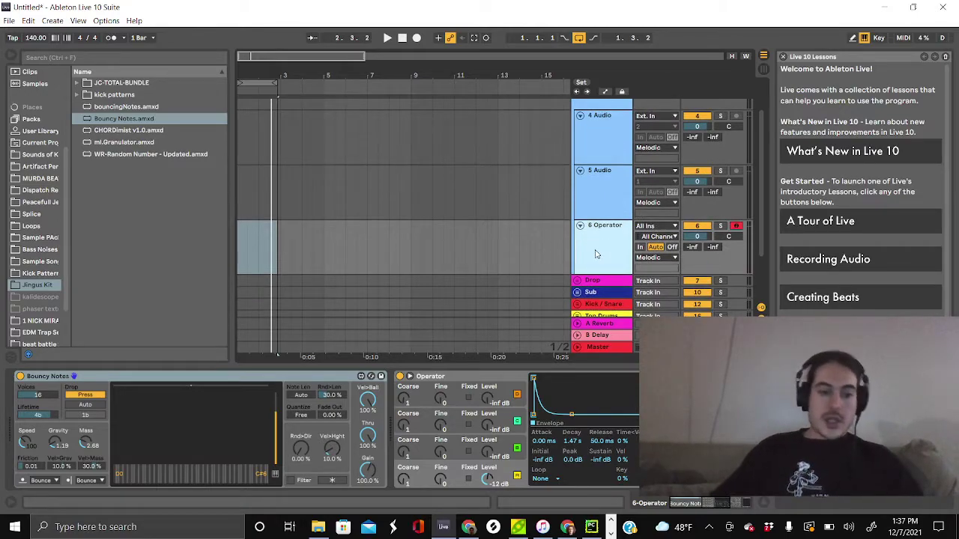
{"action": "key", "text": "ctrl+shift+t"}
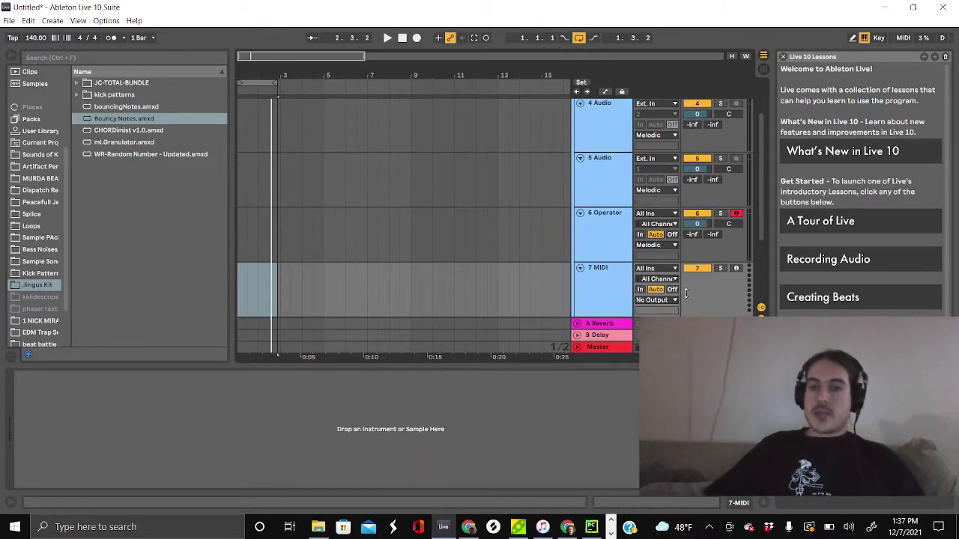
Show the Operator track's device chain and play a few notes to audition Bouncy Notes
{"action": "left_click", "coordinate": [608, 247]}
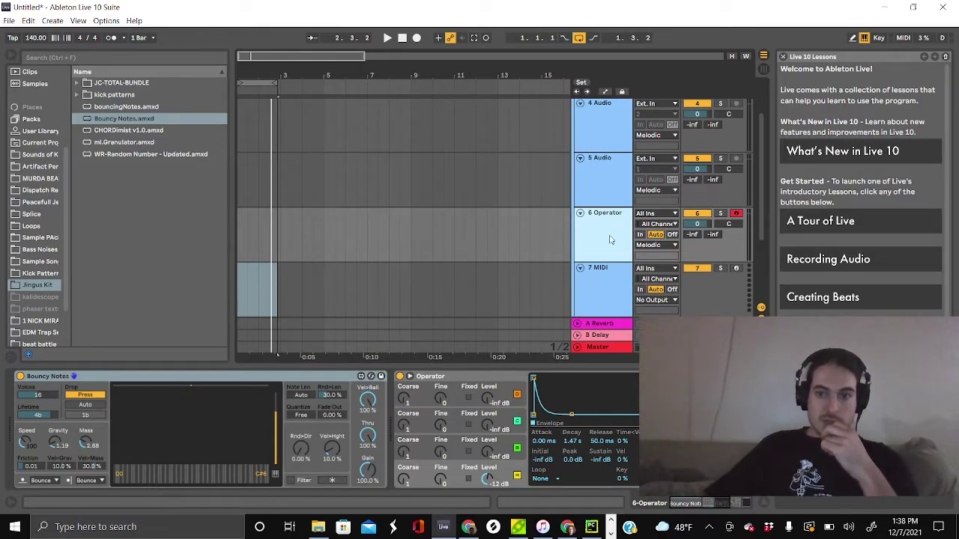
{"action": "scroll", "coordinate": [610, 443], "scroll_direction": "down", "scroll_amount": 6}
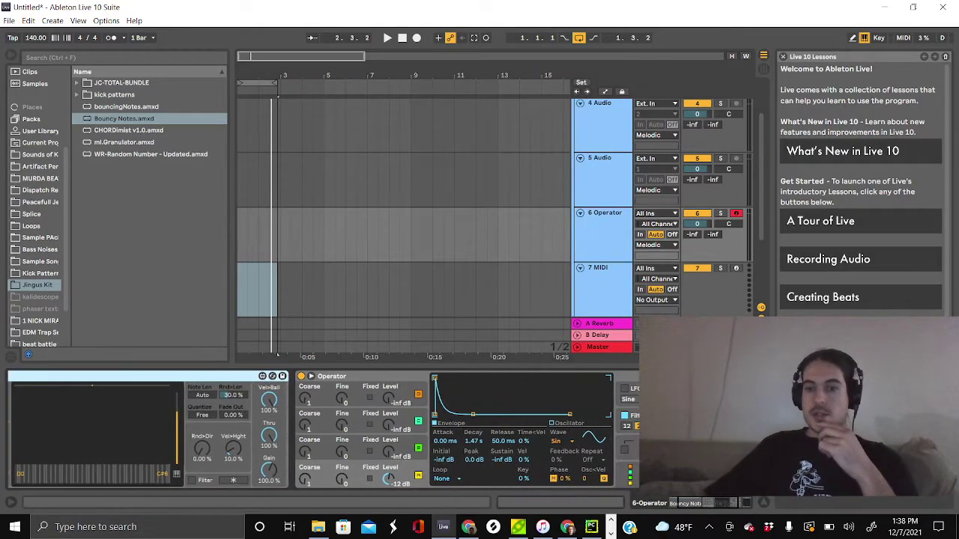
{"action": "scroll", "coordinate": [543, 435], "scroll_direction": "up", "scroll_amount": 4}
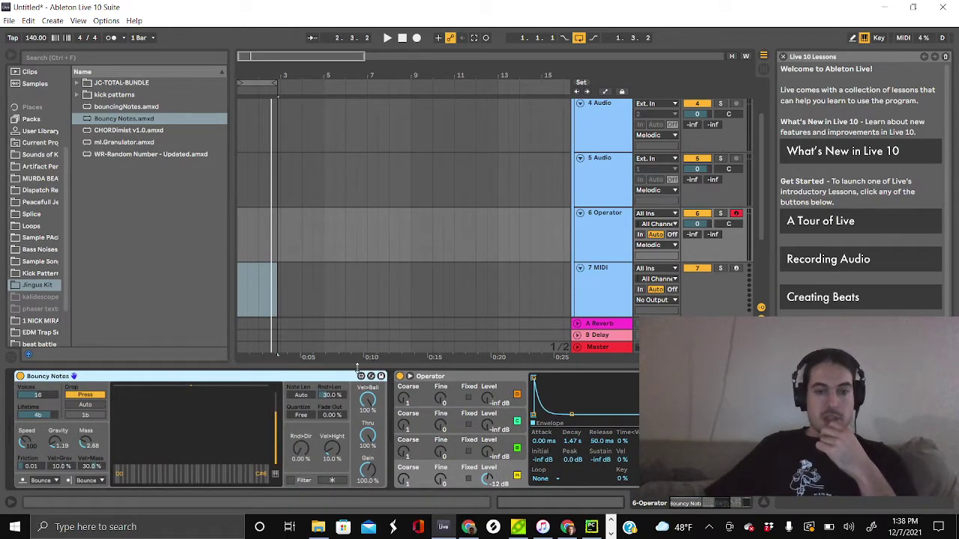
{"action": "left_click", "coordinate": [604, 229]}
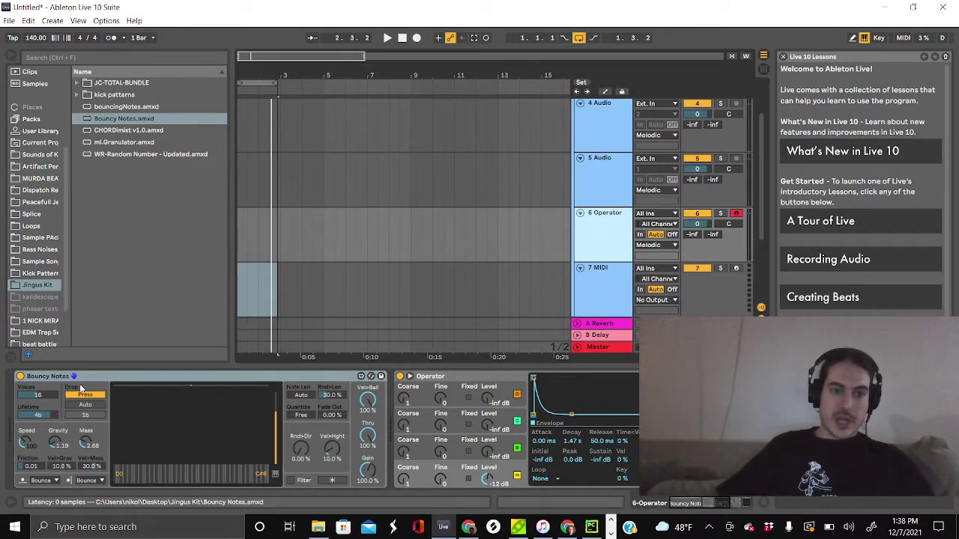
{"action": "left_click", "coordinate": [202, 411]}
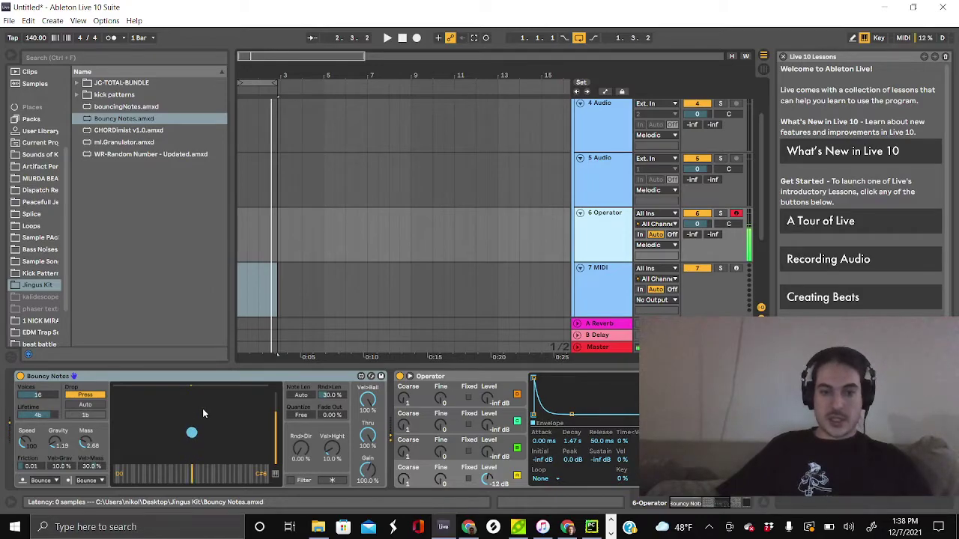
{"action": "key", "text": "f"}
{"action": "key", "text": "h"}
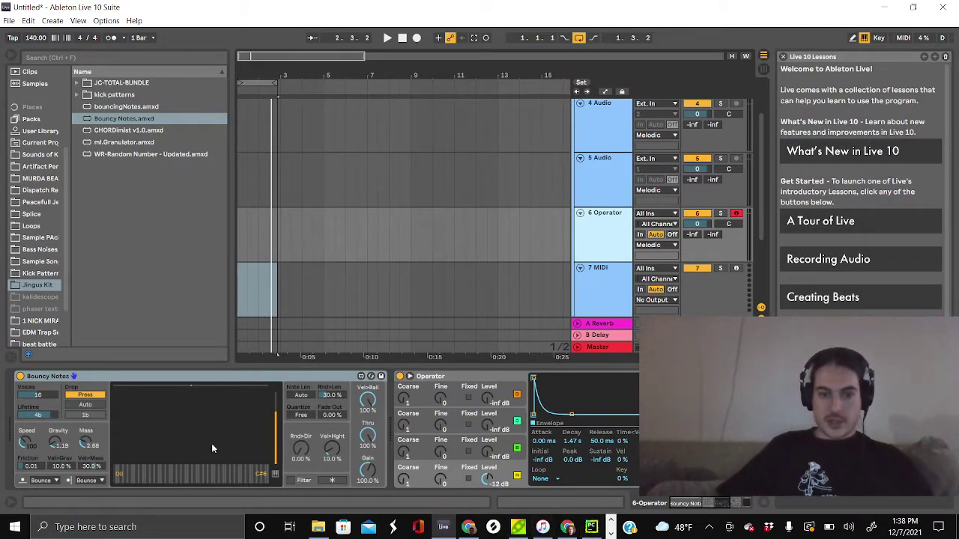
Set Bouncy Notes' Rnd>Dir to 38.6 % while auditioning held notes, and shorten its Lifetime to 1.5b
{"action": "left_click", "coordinate": [301, 451]}
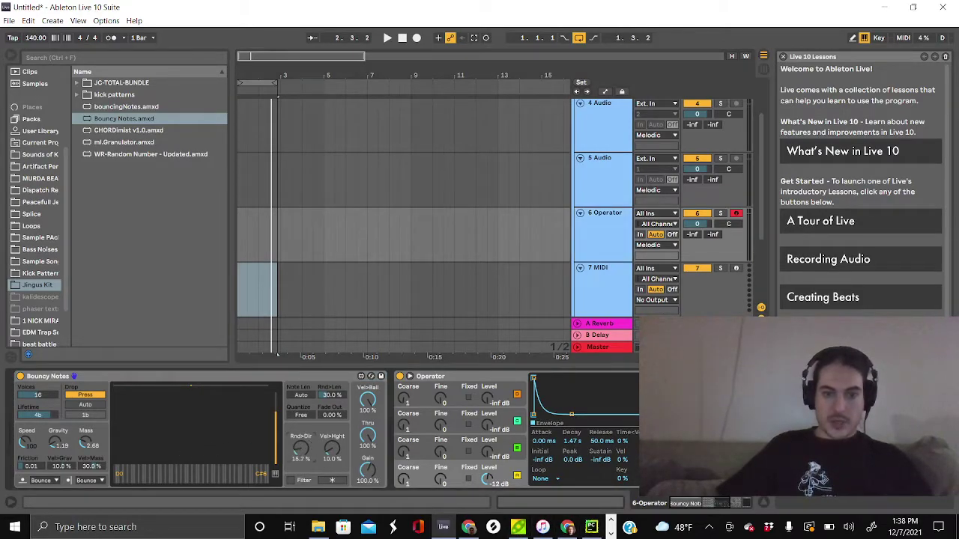
{"action": "key", "text": "a"}
{"action": "key", "text": "d"}
{"action": "key", "text": "g"}
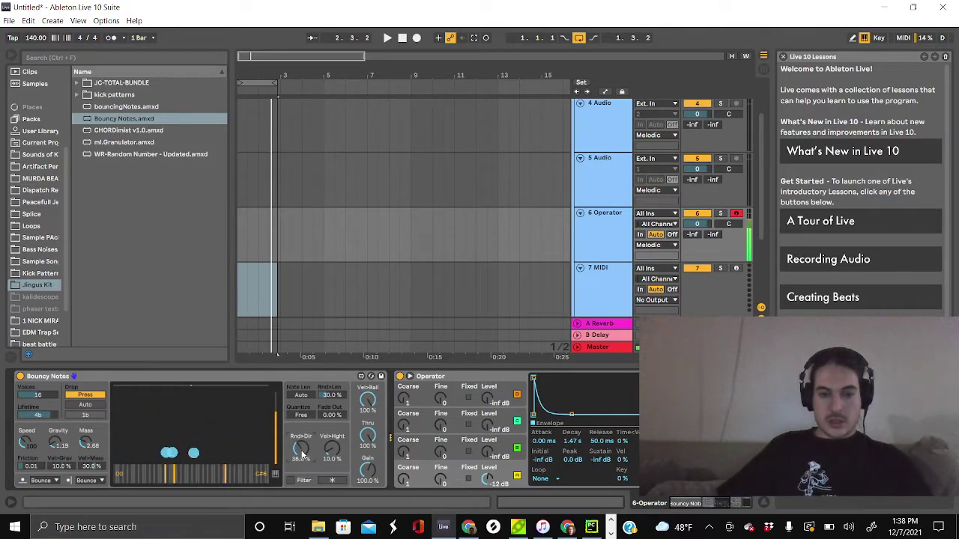
{"action": "key", "text": "a"}
{"action": "key", "text": "d"}
{"action": "key", "text": "g"}
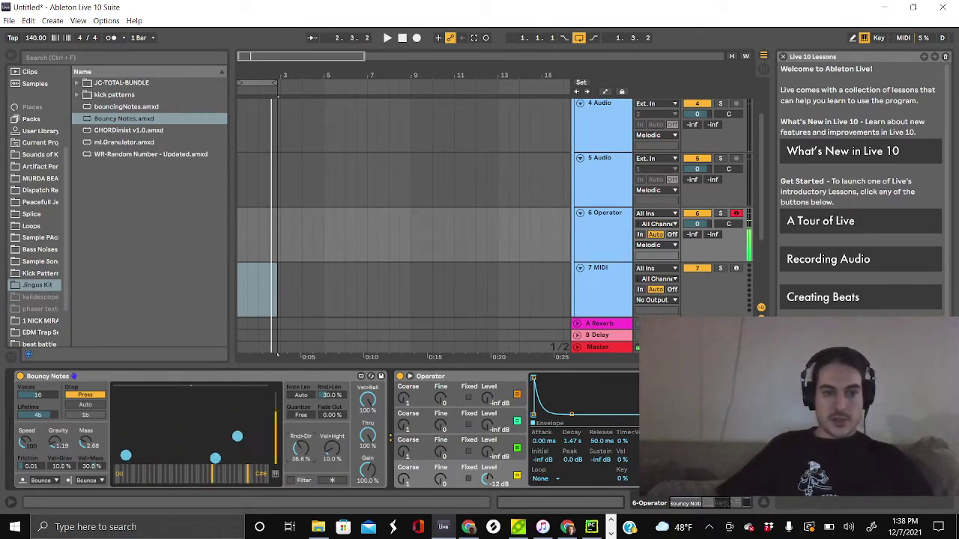
{"action": "left_click_drag", "start_coordinate": [37, 415], "coordinate": [37, 424]}
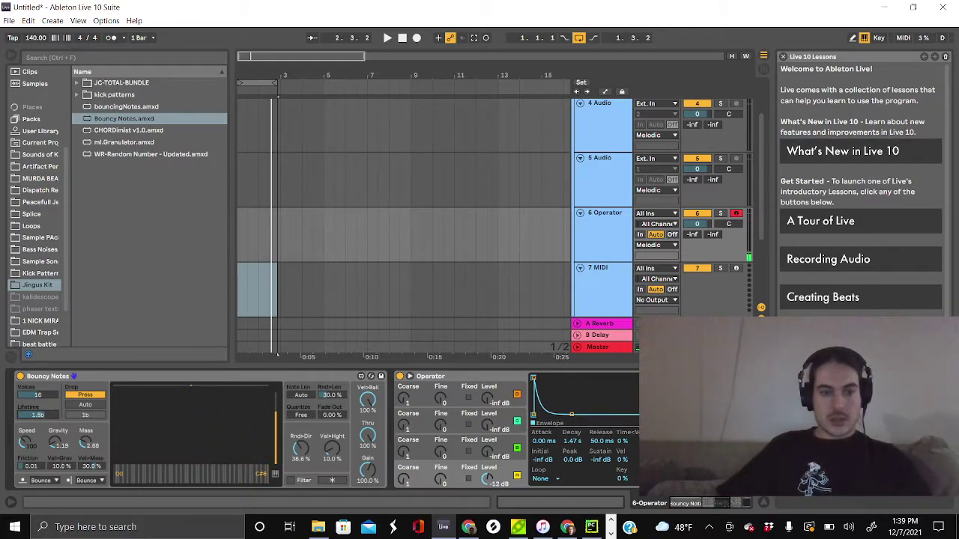
Load the Iwato Scale preset of the Scale MIDI effect between Bouncy Notes and Operator
{"action": "scroll", "coordinate": [48, 209], "scroll_direction": "up", "scroll_amount": 3}
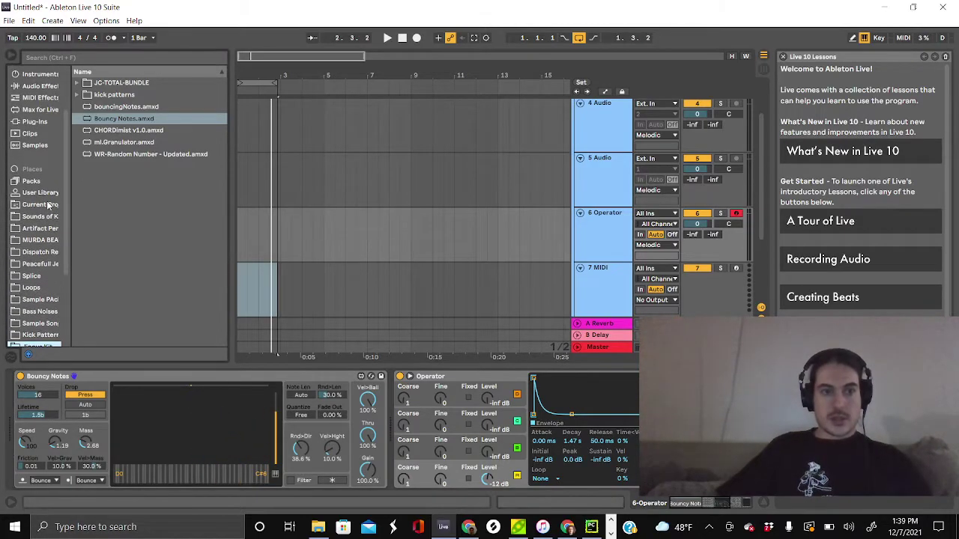
{"action": "left_click", "coordinate": [39, 98]}
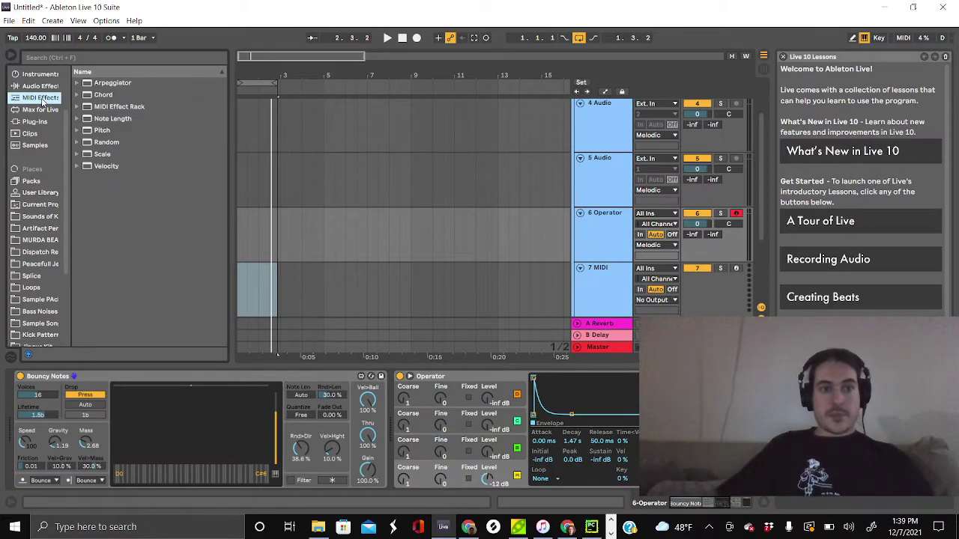
{"action": "left_click", "coordinate": [78, 155]}
{"action": "scroll", "coordinate": [165, 287], "scroll_direction": "down", "scroll_amount": 10}
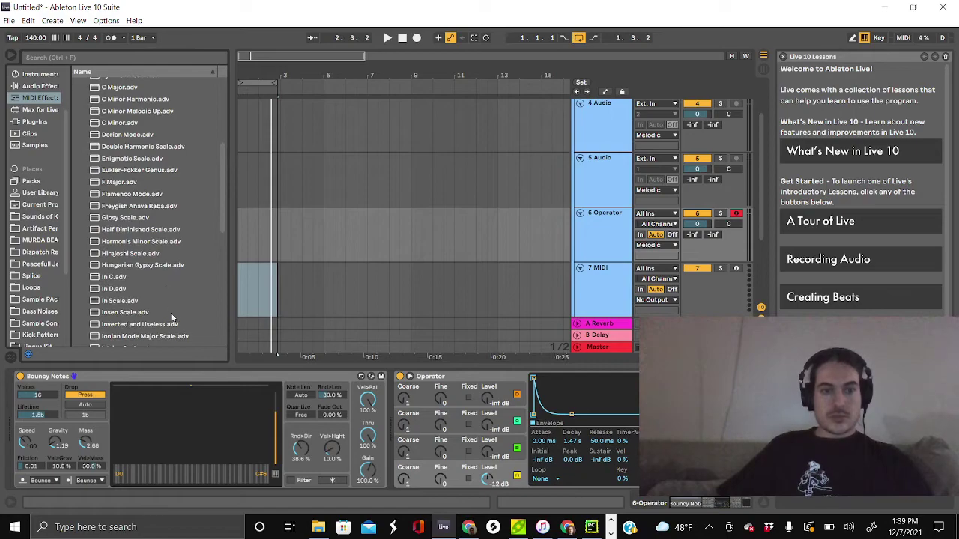
{"action": "scroll", "coordinate": [171, 311], "scroll_direction": "down", "scroll_amount": 3}
{"action": "scroll", "coordinate": [175, 312], "scroll_direction": "down", "scroll_amount": 3}
{"action": "left_click_drag", "start_coordinate": [89, 281], "coordinate": [400, 437]}
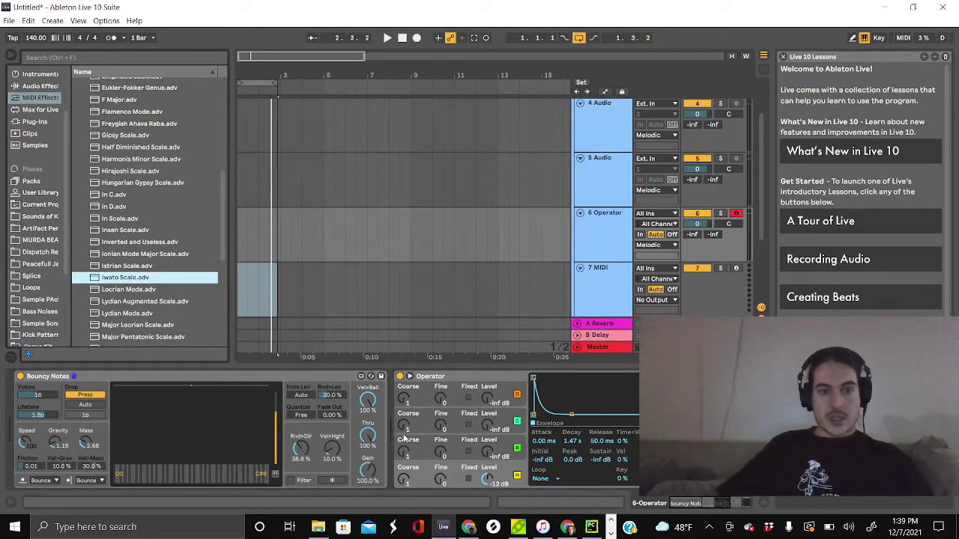
{"action": "left_click_drag", "start_coordinate": [118, 283], "coordinate": [394, 426]}
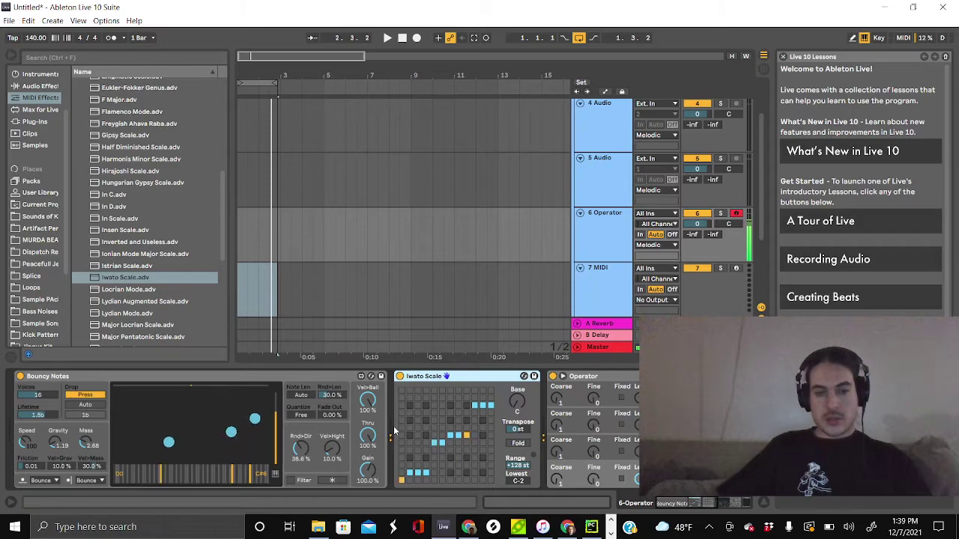
Replace the Operator instrument in the device chain with an empty Simpler
{"action": "scroll", "coordinate": [498, 445], "scroll_direction": "down", "scroll_amount": 5}
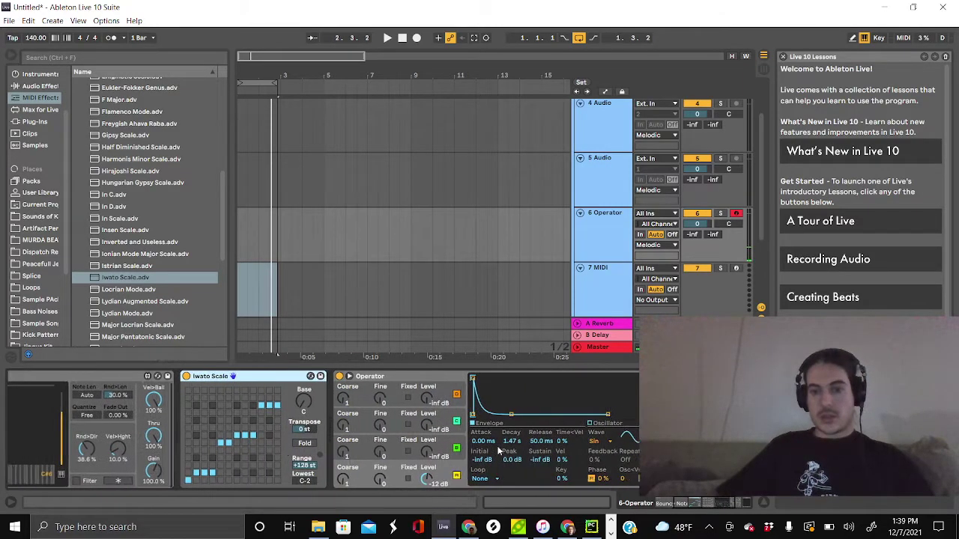
{"action": "scroll", "coordinate": [597, 443], "scroll_direction": "down", "scroll_amount": 5}
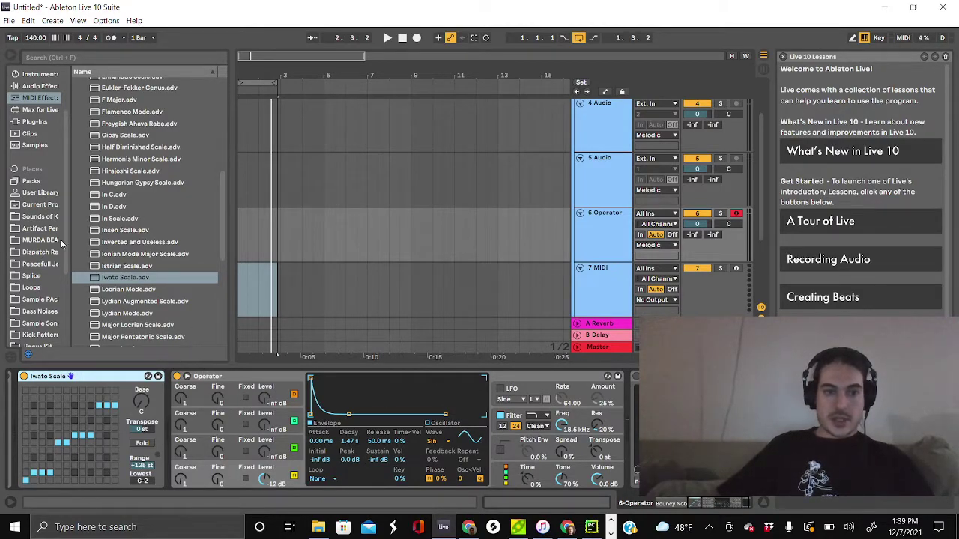
{"action": "scroll", "coordinate": [45, 187], "scroll_direction": "up", "scroll_amount": 3}
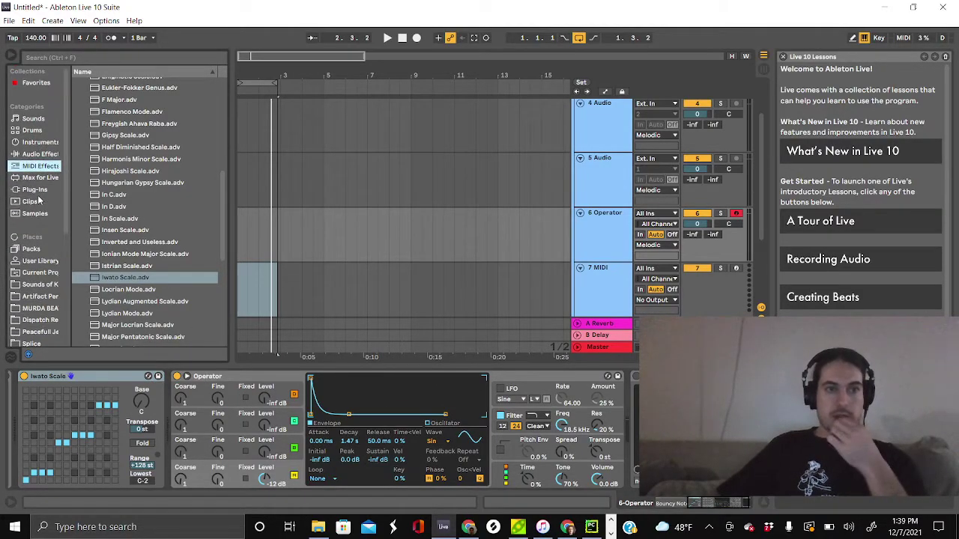
{"action": "left_click", "coordinate": [45, 143]}
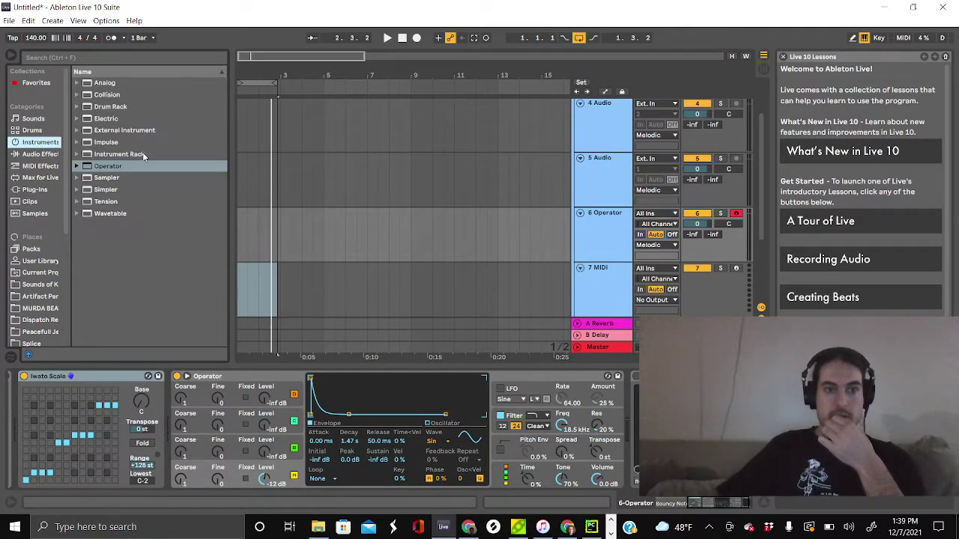
{"action": "left_click", "coordinate": [105, 190]}
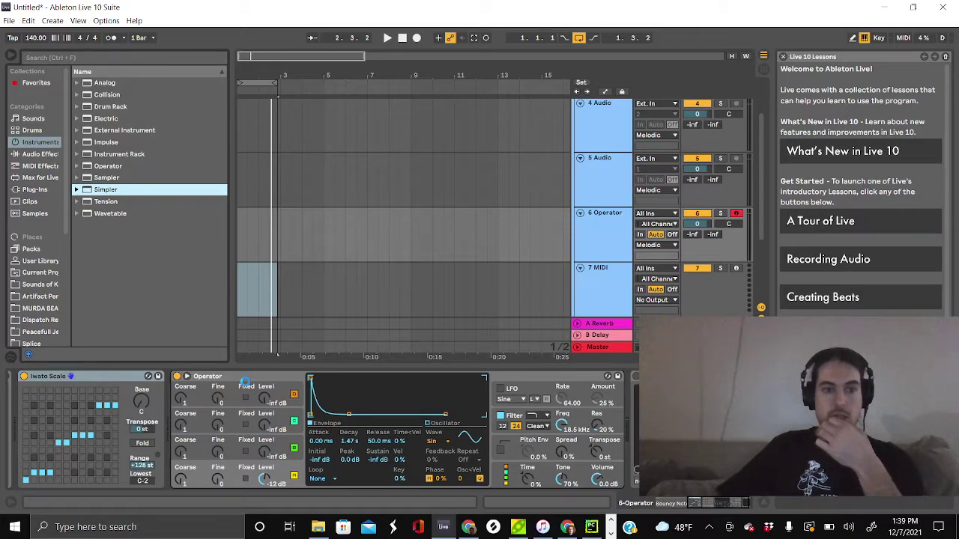
Audition one-shots from the 1 NICK MIRA kit's Oneshots folder and load Bell - Symere - C.wav into Simpler
{"action": "scroll", "coordinate": [42, 292], "scroll_direction": "down", "scroll_amount": 5}
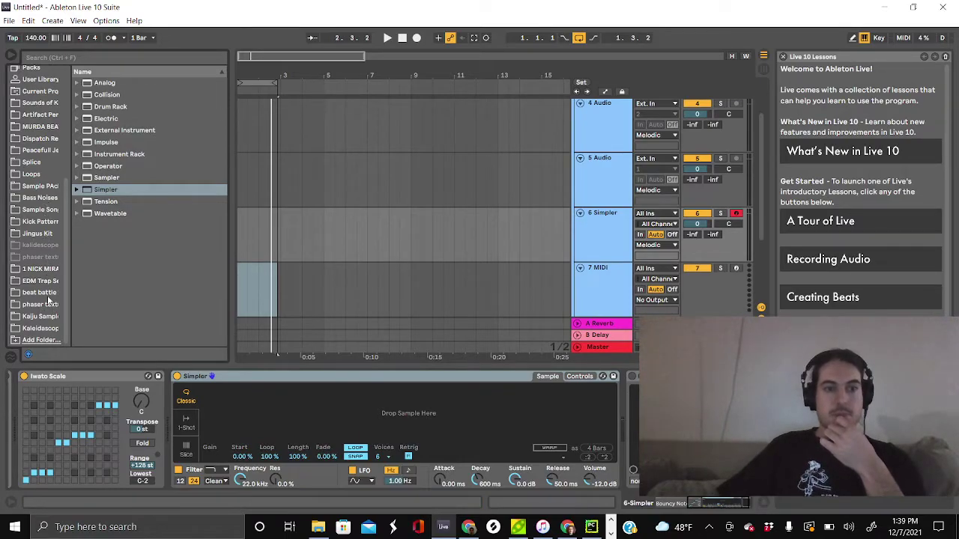
{"action": "left_click", "coordinate": [41, 269]}
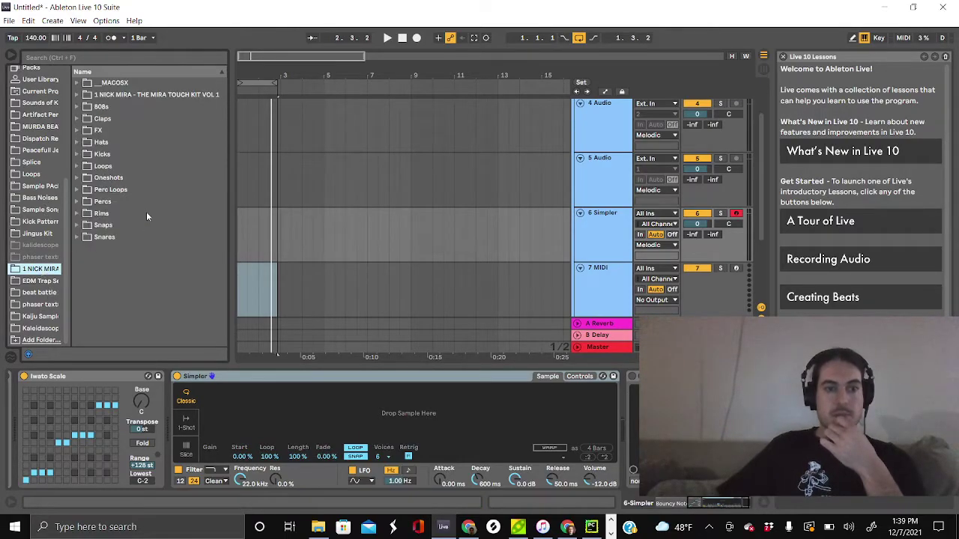
{"action": "left_click", "coordinate": [77, 178]}
{"action": "left_click", "coordinate": [131, 285]}
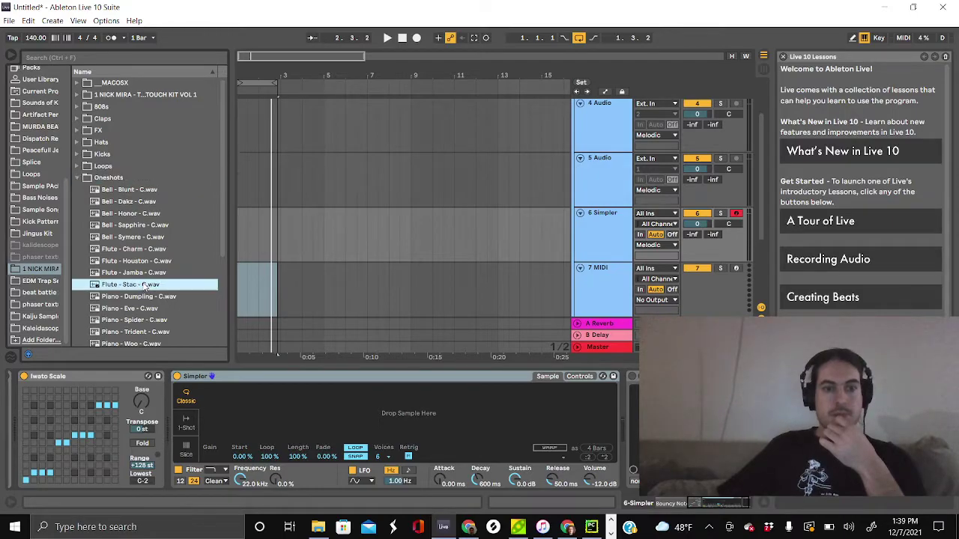
{"action": "scroll", "coordinate": [139, 292], "scroll_direction": "down", "scroll_amount": 2}
{"action": "left_click", "coordinate": [141, 294]}
{"action": "scroll", "coordinate": [141, 299], "scroll_direction": "down", "scroll_amount": 2}
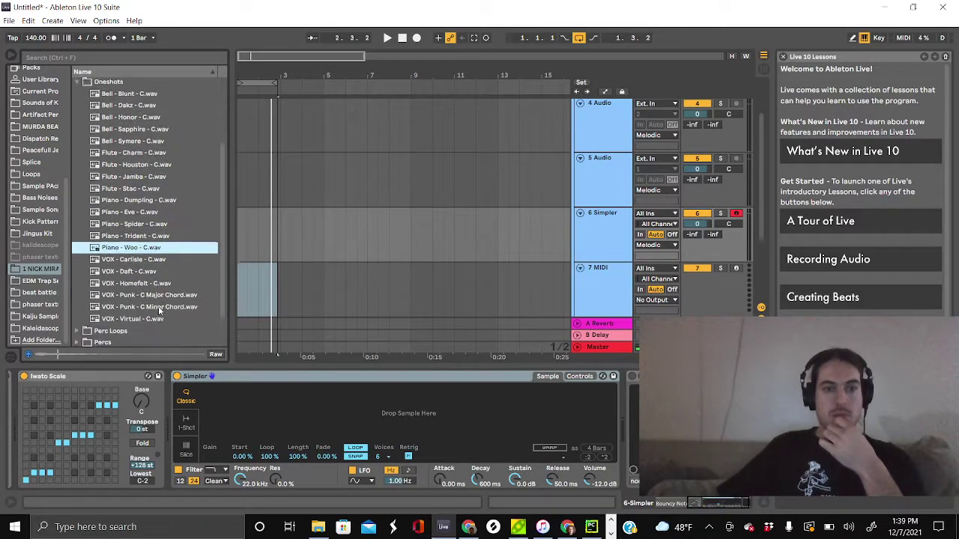
{"action": "left_click", "coordinate": [135, 264]}
{"action": "left_click", "coordinate": [135, 275]}
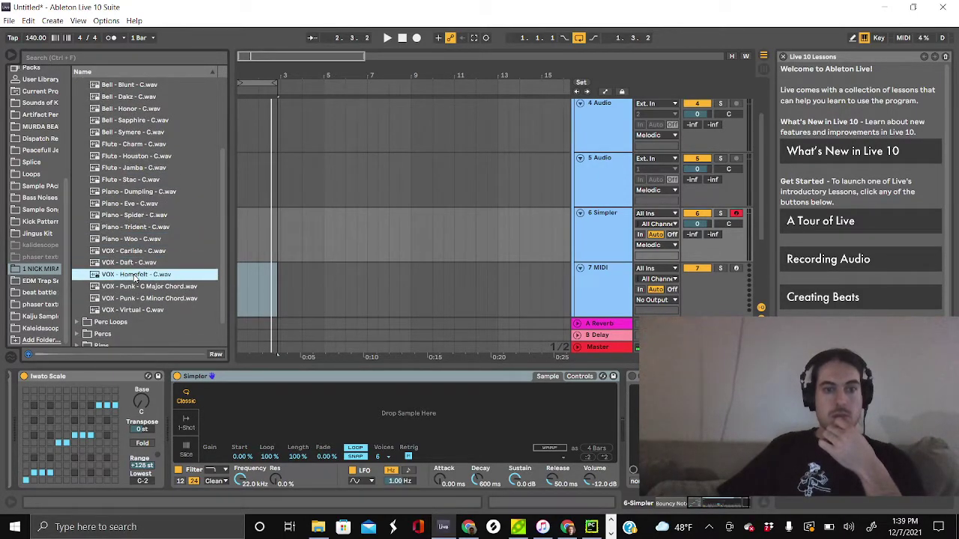
{"action": "left_click", "coordinate": [135, 132]}
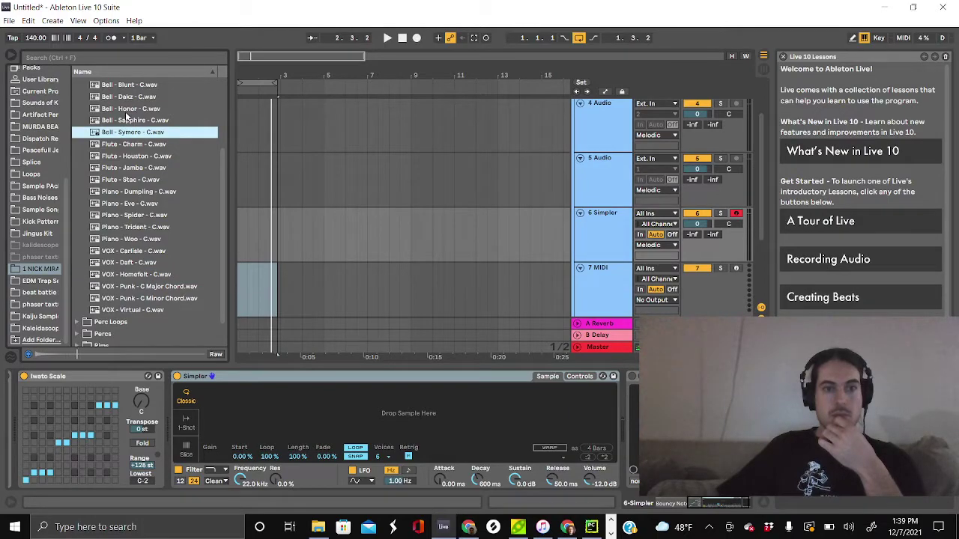
{"action": "left_click_drag", "start_coordinate": [121, 133], "coordinate": [355, 423]}
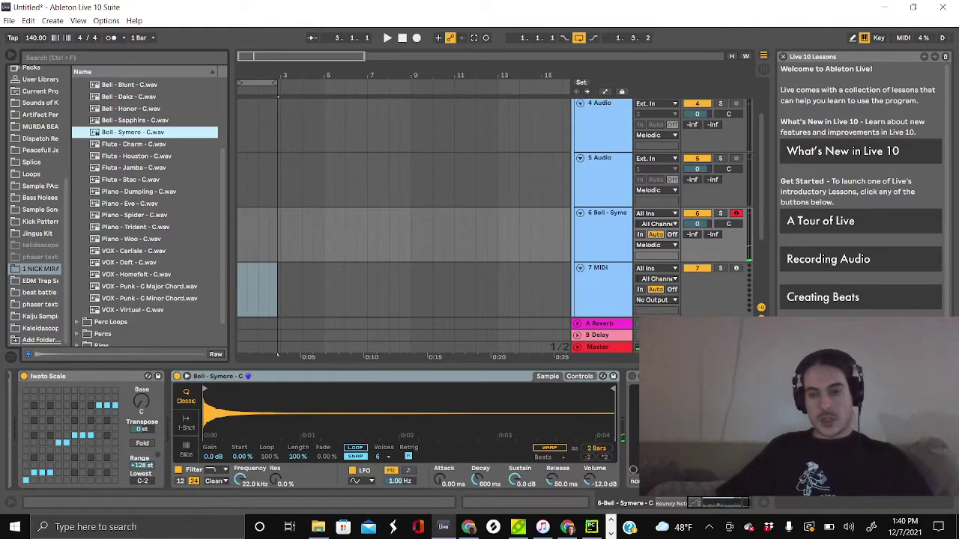
Turn on the Magic Dice effect after Simpler and roll its dice for a random effect, closing the plug-in window
{"action": "left_click", "coordinate": [633, 377]}
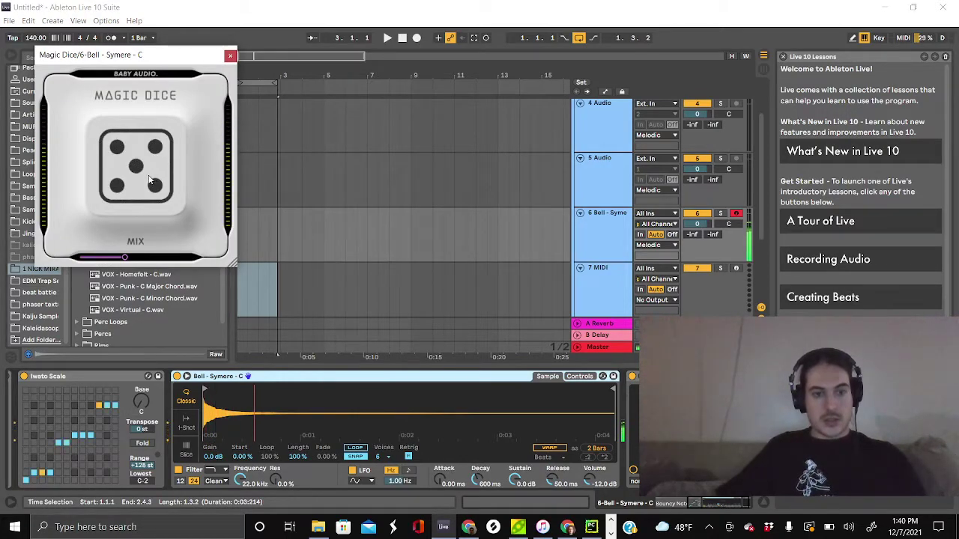
{"action": "left_click", "coordinate": [149, 180]}
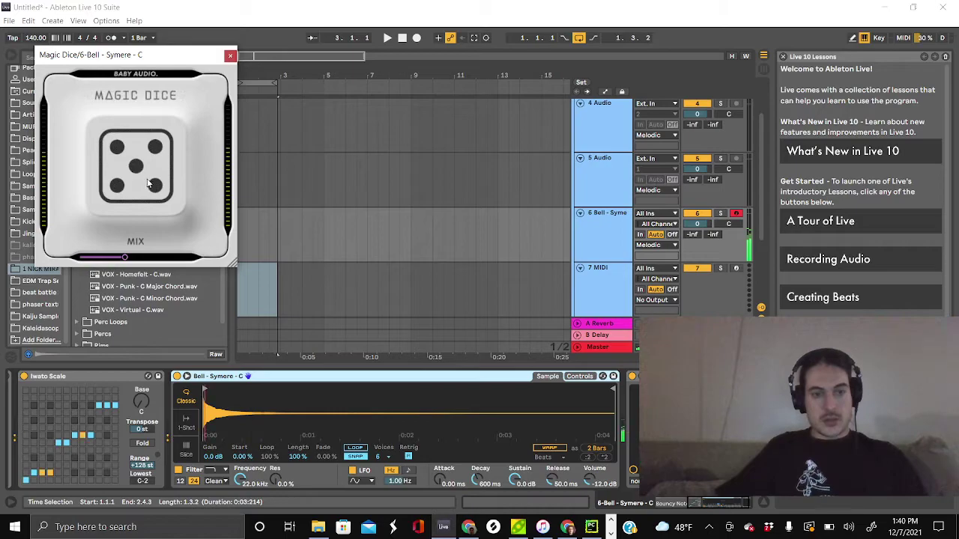
{"action": "left_click", "coordinate": [228, 55]}
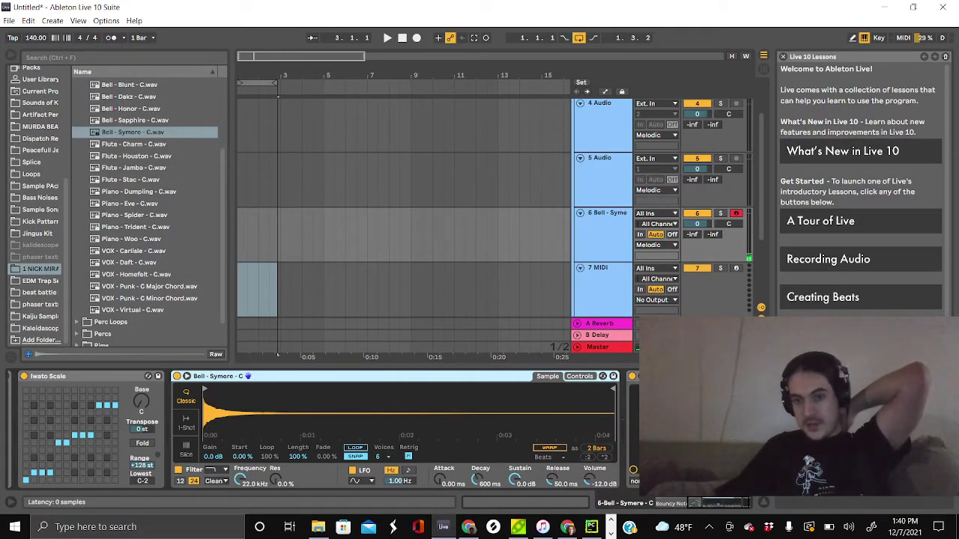
{"action": "left_click", "coordinate": [652, 376]}
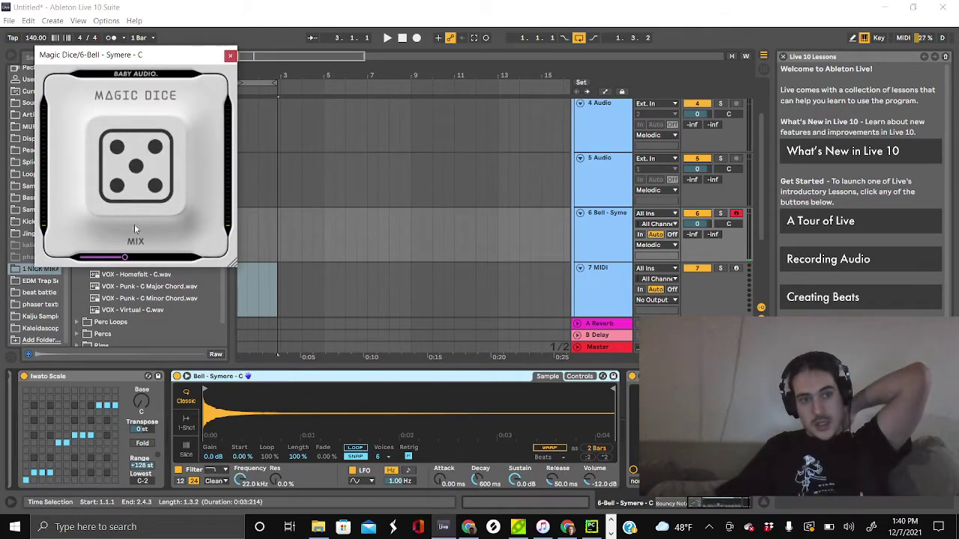
{"action": "left_click", "coordinate": [229, 56]}
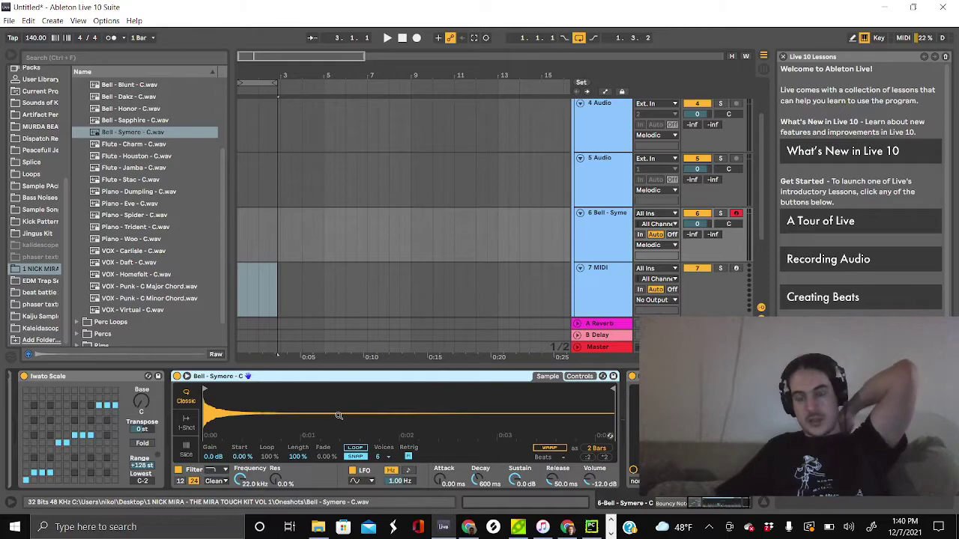
{"action": "scroll", "coordinate": [303, 432], "scroll_direction": "up", "scroll_amount": 3}
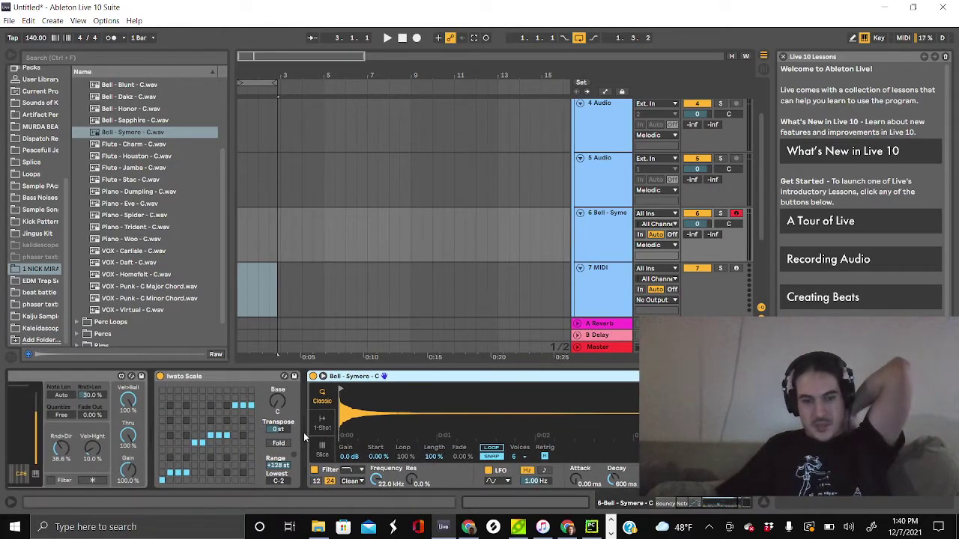
Move the bell sample's start marker in Simpler to just past the sample's initial attack
{"action": "scroll", "coordinate": [298, 432], "scroll_direction": "up", "scroll_amount": 3}
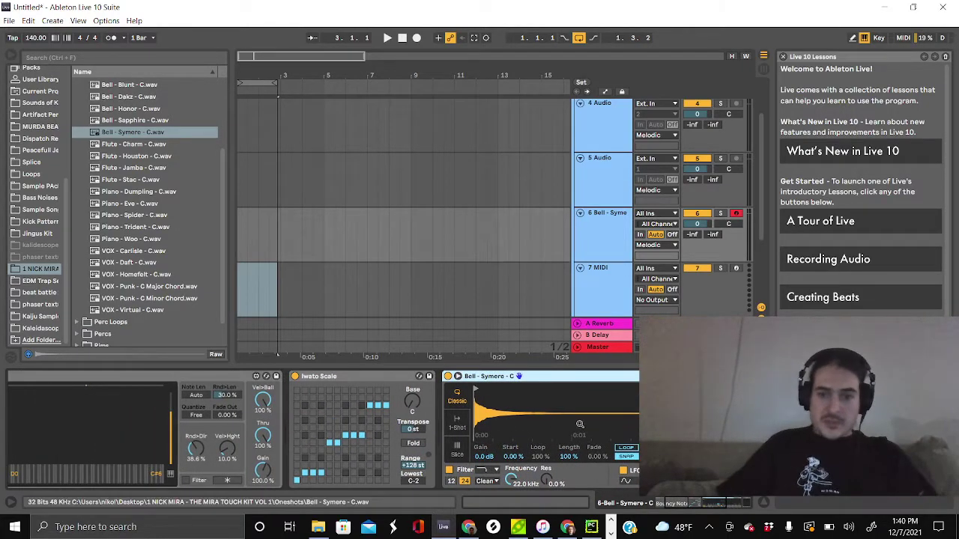
{"action": "left_click_drag", "start_coordinate": [476, 391], "coordinate": [513, 391]}
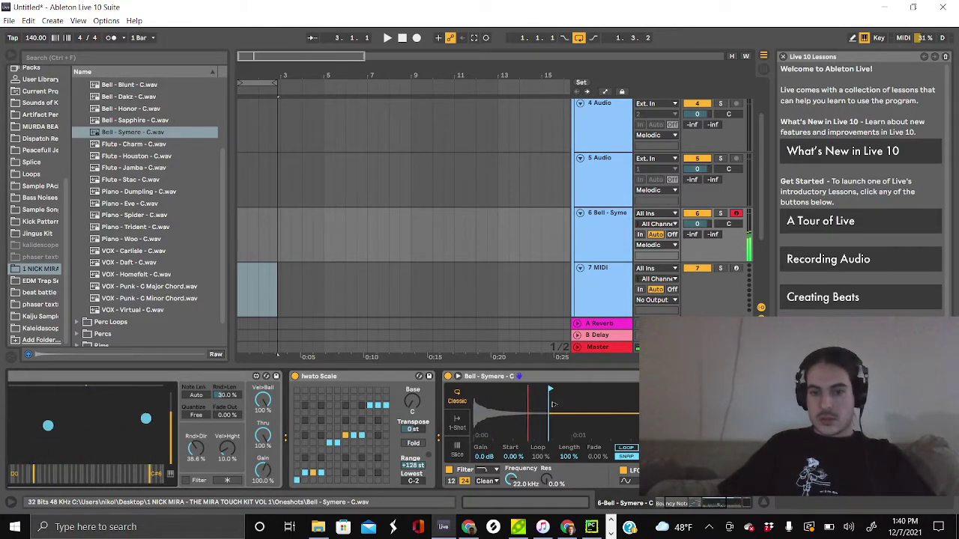
{"action": "left_click_drag", "start_coordinate": [588, 411], "coordinate": [487, 421]}
{"action": "scroll", "coordinate": [613, 448], "scroll_direction": "right", "scroll_amount": 2}
{"action": "scroll", "coordinate": [611, 448], "scroll_direction": "right", "scroll_amount": 3}
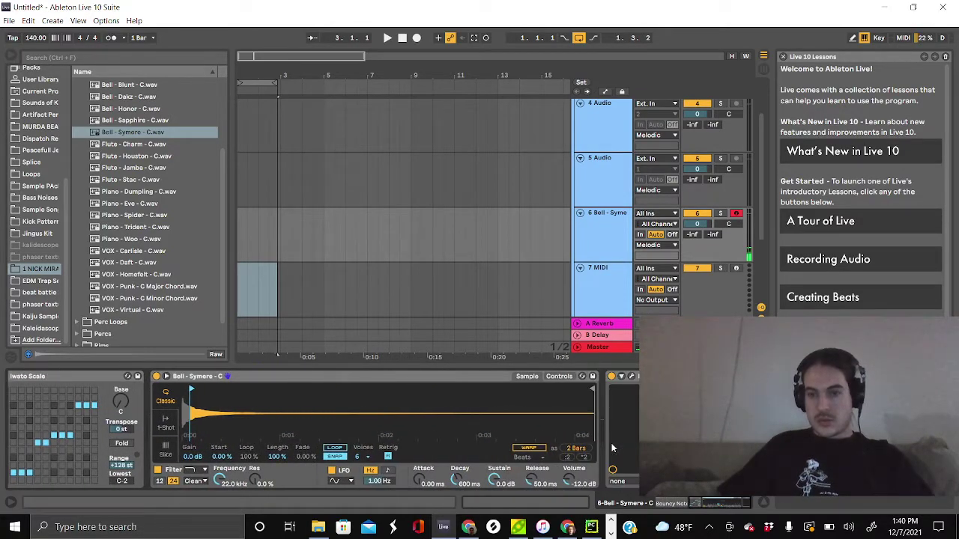
Lower the Magic Dice effect's mix level and close its plug-in window
{"action": "left_click", "coordinate": [633, 378]}
{"action": "left_click_drag", "start_coordinate": [123, 259], "coordinate": [101, 258]}
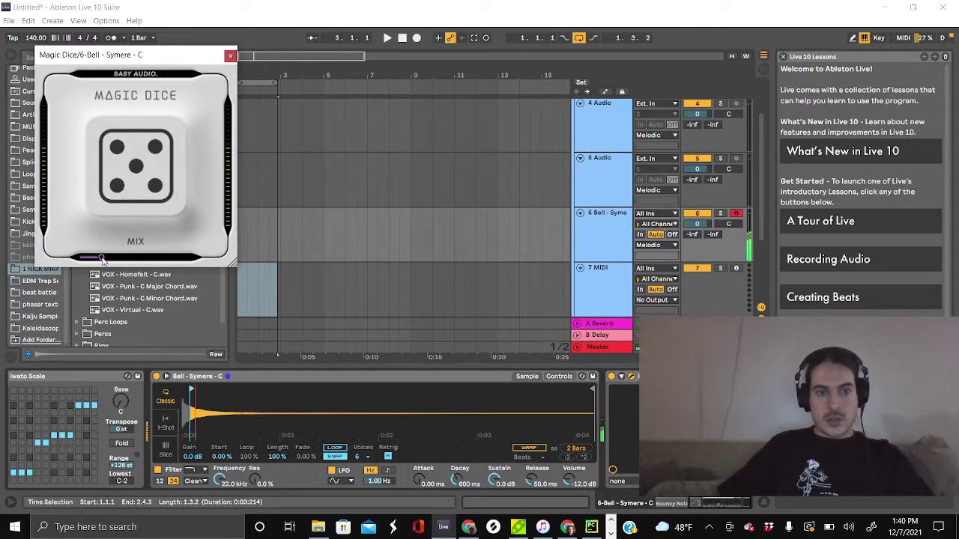
{"action": "left_click", "coordinate": [230, 55]}
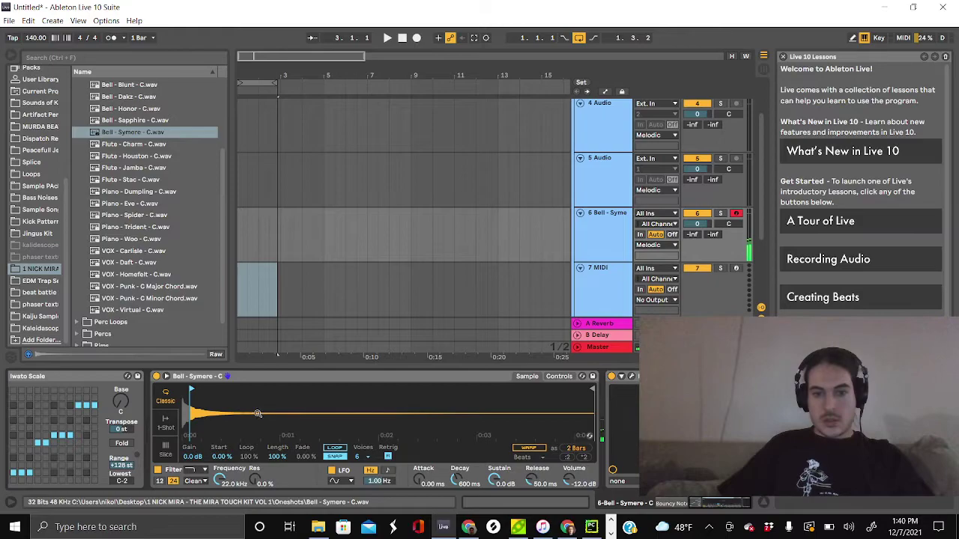
Record a short MIDI take on the Bell - Symere track from bar 9 and stop before bar 13
{"action": "scroll", "coordinate": [257, 413], "scroll_direction": "left", "scroll_amount": 5}
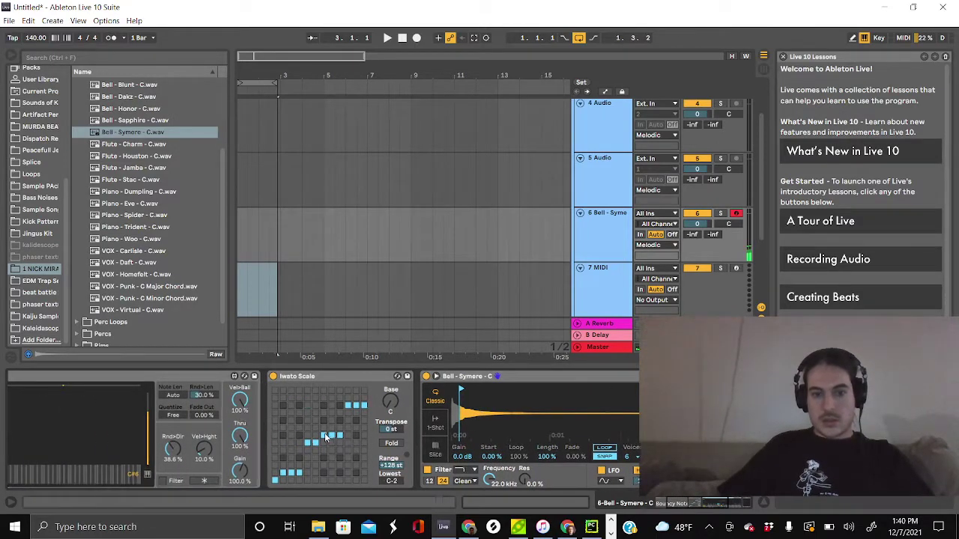
{"action": "scroll", "coordinate": [326, 438], "scroll_direction": "left", "scroll_amount": 3}
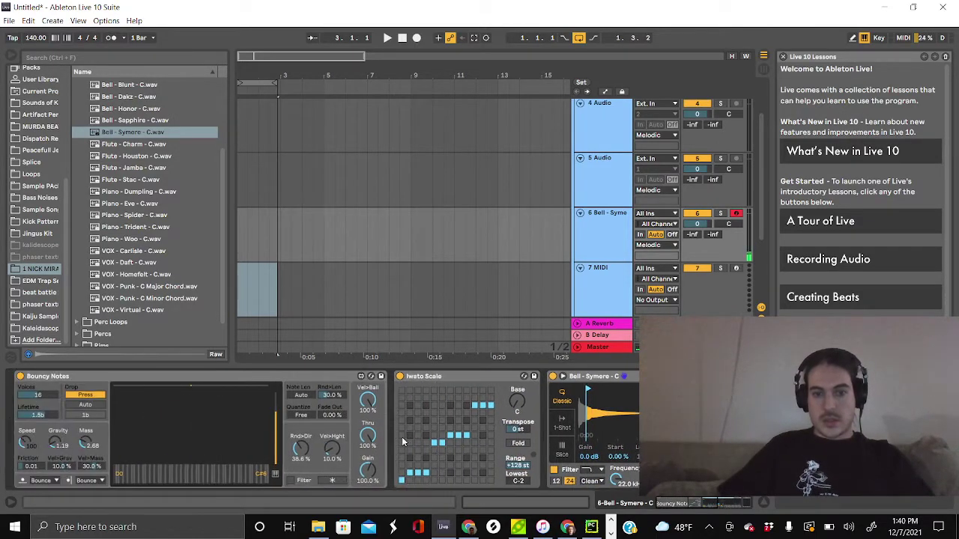
{"action": "left_click", "coordinate": [411, 243]}
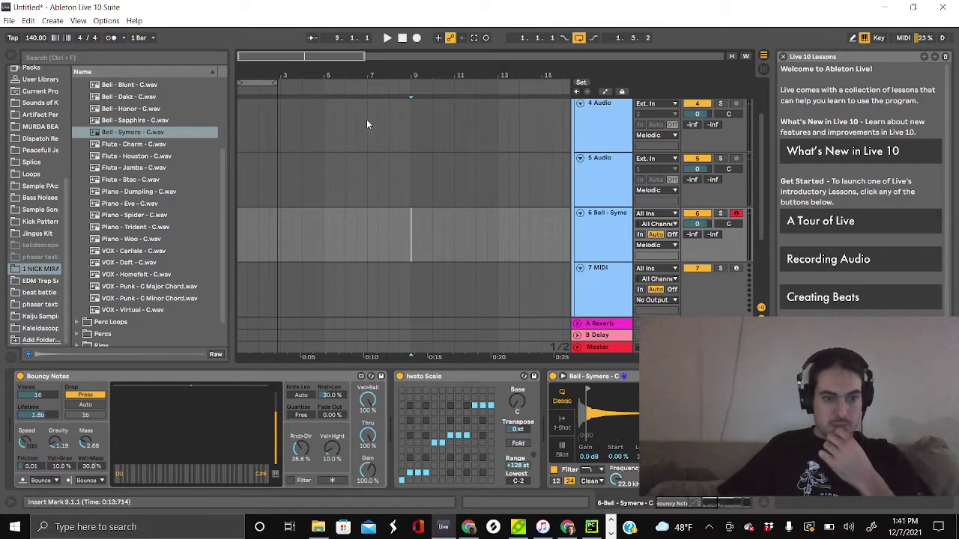
{"action": "left_click", "coordinate": [416, 37]}
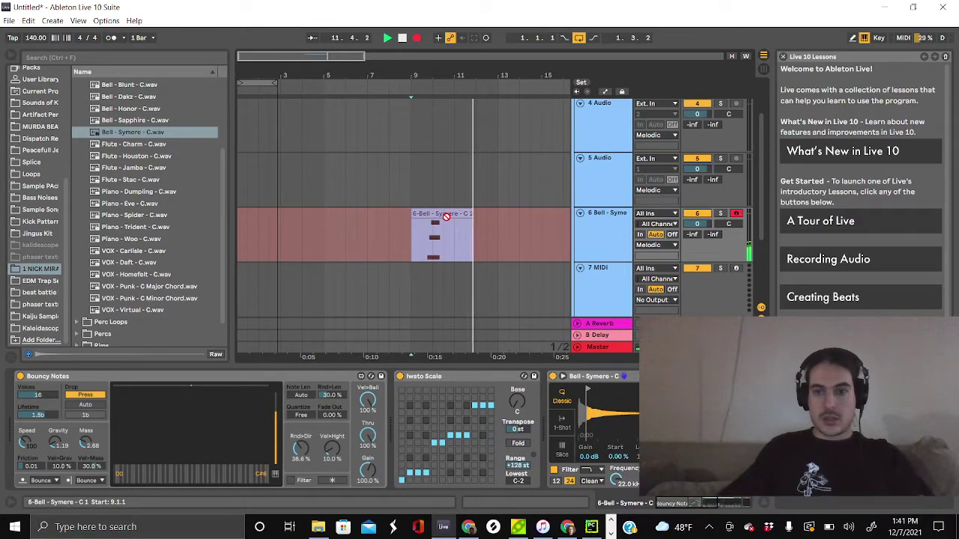
{"action": "key", "text": "space"}
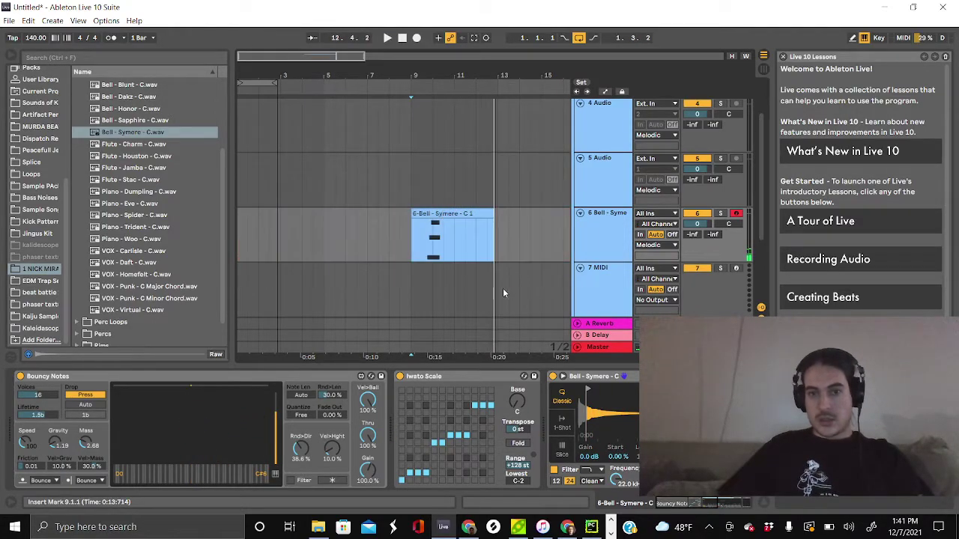
Solo the bell track, set the 7 MIDI track's input to 6-Bell - Symere - C with Post FX, and arm it for recording
{"action": "left_click", "coordinate": [721, 215]}
{"action": "left_click", "coordinate": [434, 231]}
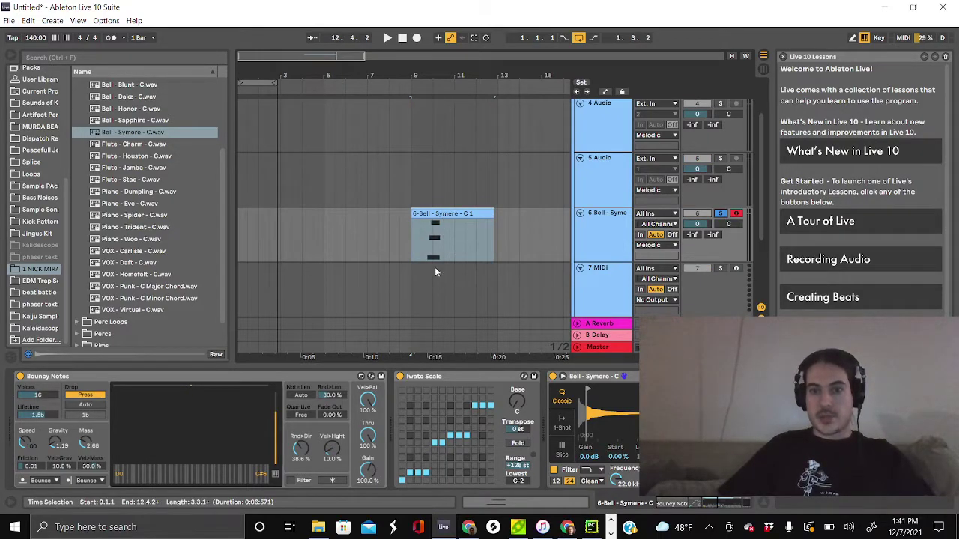
{"action": "left_click", "coordinate": [651, 269]}
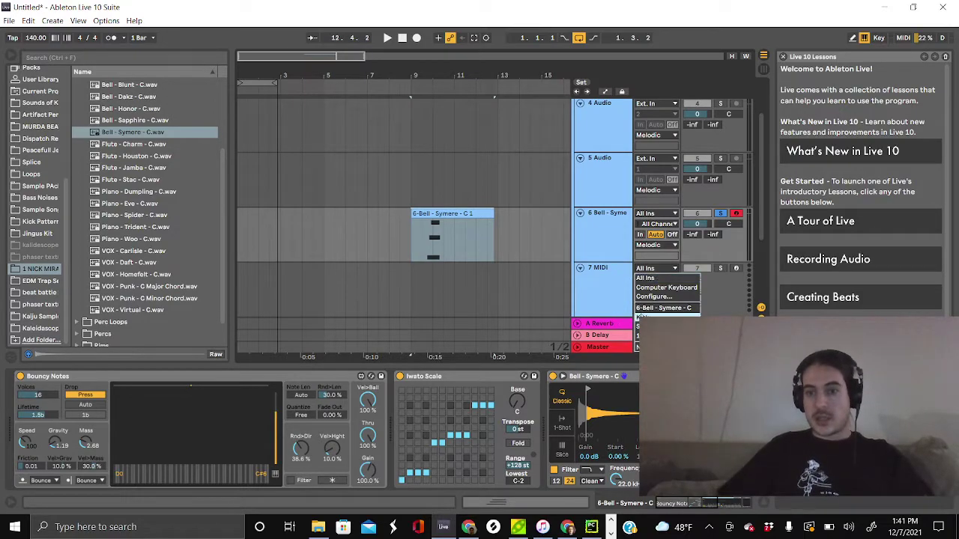
{"action": "left_click", "coordinate": [667, 308]}
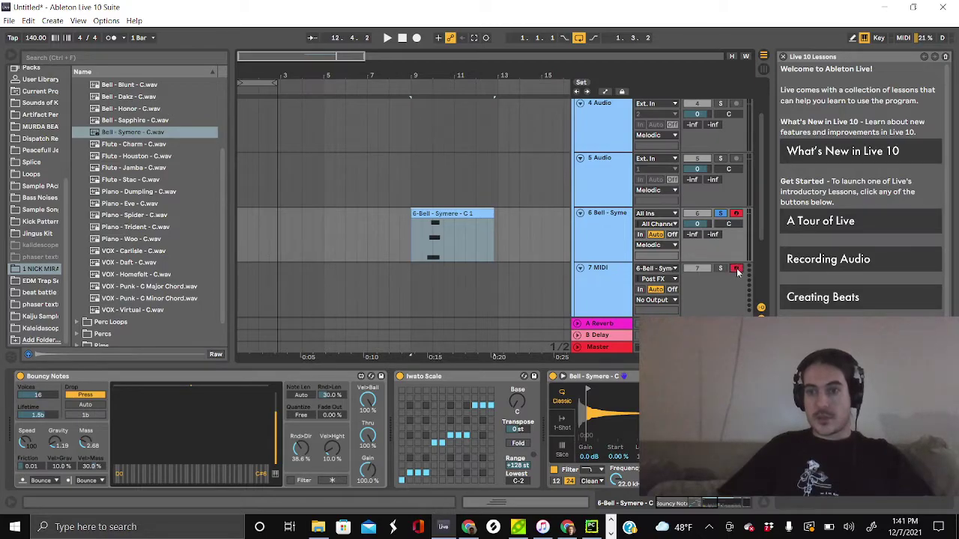
Record a new bell performance on both armed tracks from bar 9 to bar 20
{"action": "left_click", "coordinate": [407, 295]}
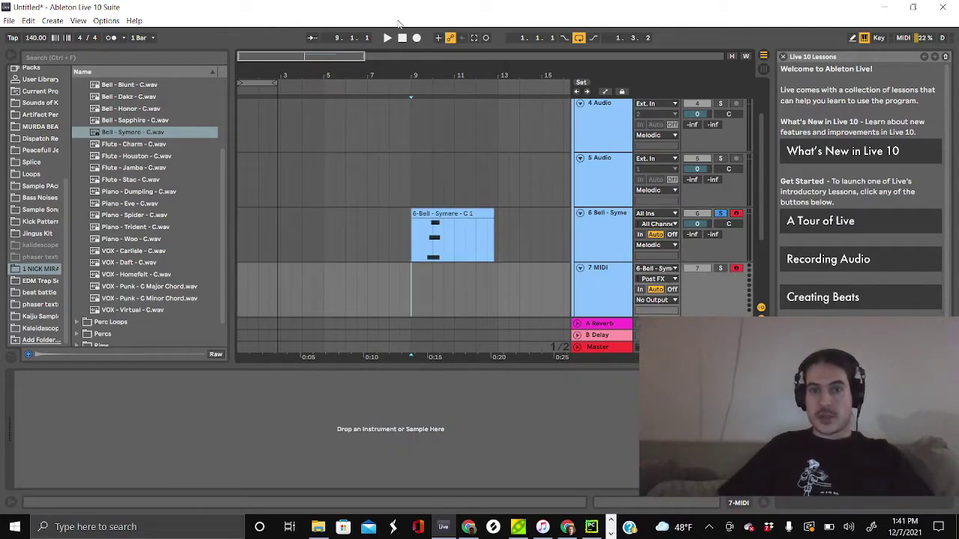
{"action": "left_click", "coordinate": [417, 38]}
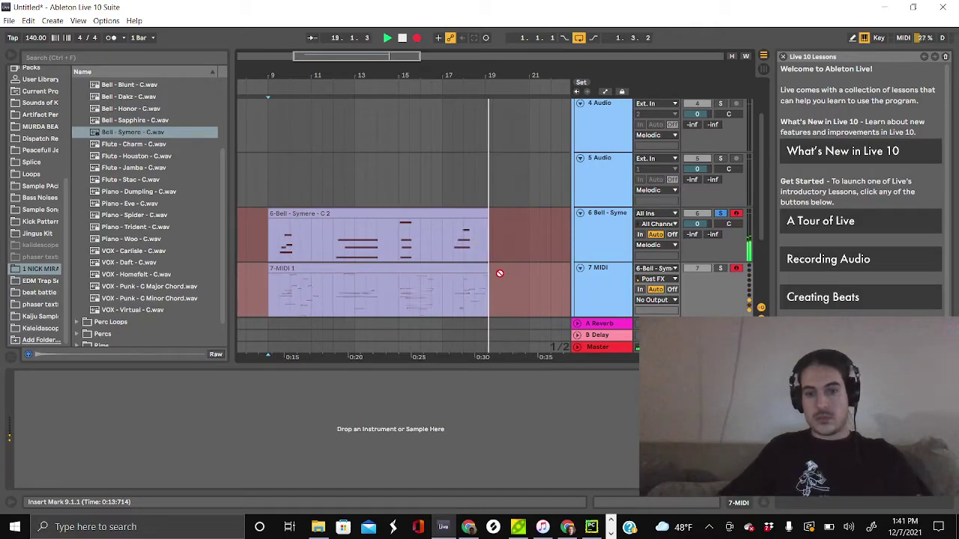
{"action": "key", "text": "space"}
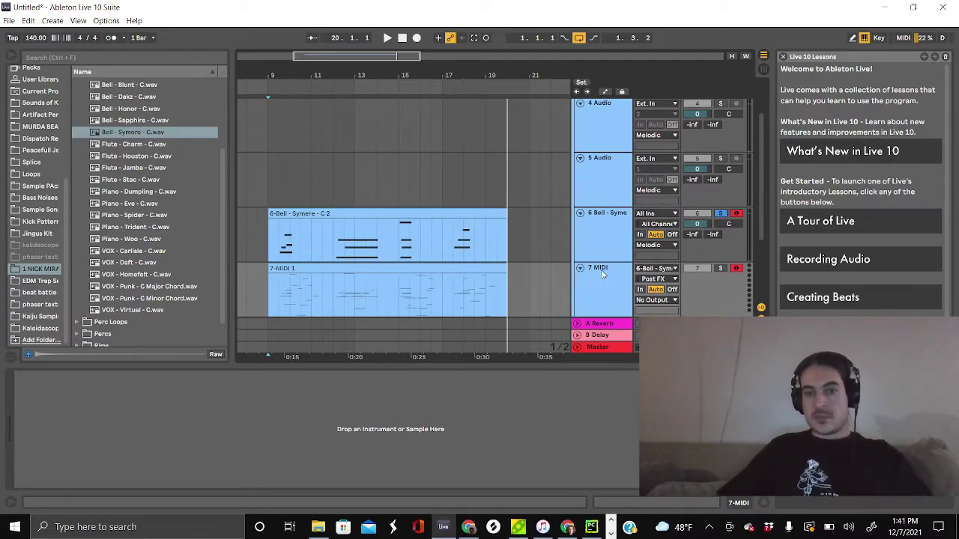
Turn off the Bouncy Notes and Iwato Scale devices on the bell track
{"action": "left_click", "coordinate": [609, 230]}
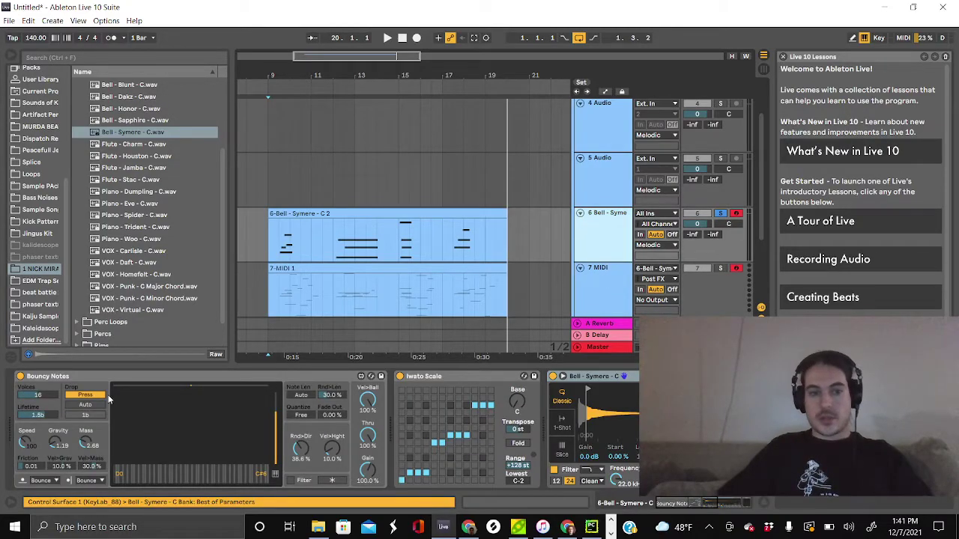
{"action": "left_click", "coordinate": [21, 377]}
{"action": "left_click", "coordinate": [400, 377]}
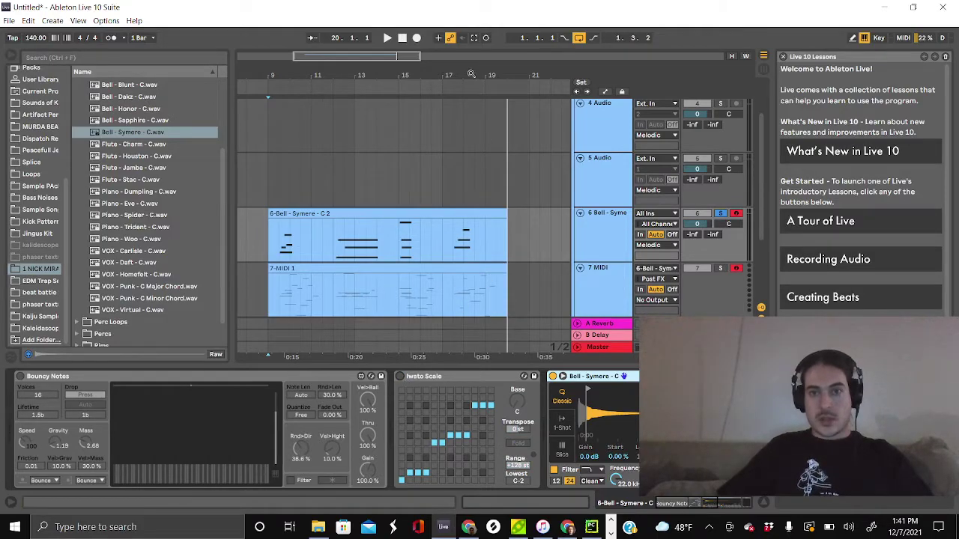
Split the 7-MIDI clip at 17.2.3, delete the bell track's recorded clip, and move the split-off ending to bar 9 on the bell track
{"action": "left_click_drag", "start_coordinate": [472, 75], "coordinate": [391, 315]}
{"action": "left_click", "coordinate": [396, 307]}
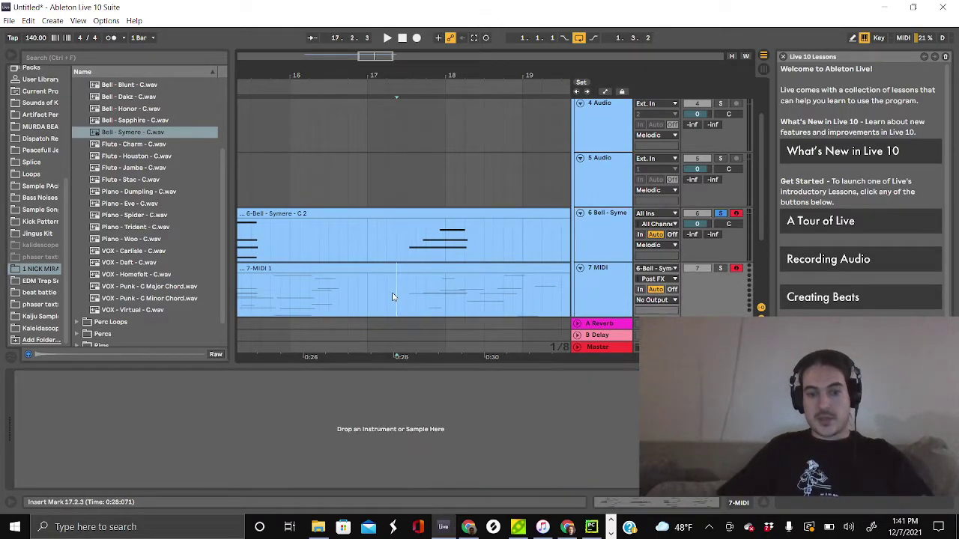
{"action": "left_click_drag", "start_coordinate": [399, 75], "coordinate": [399, 15]}
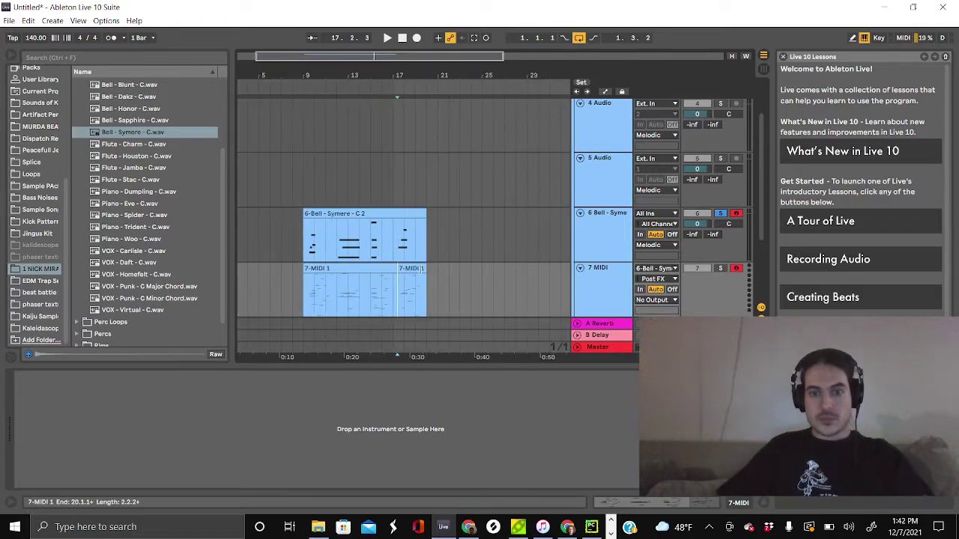
{"action": "left_click", "coordinate": [380, 218]}
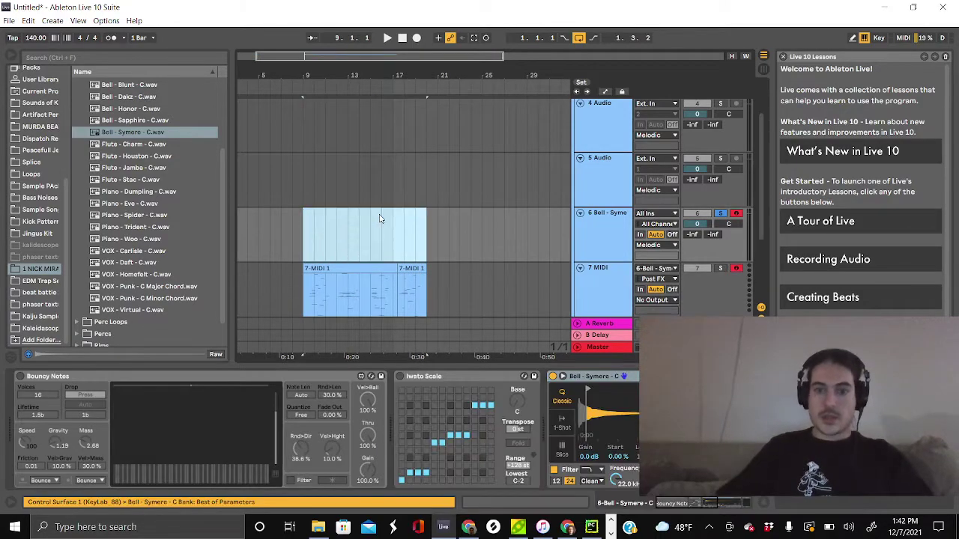
{"action": "left_click_drag", "start_coordinate": [411, 270], "coordinate": [320, 230]}
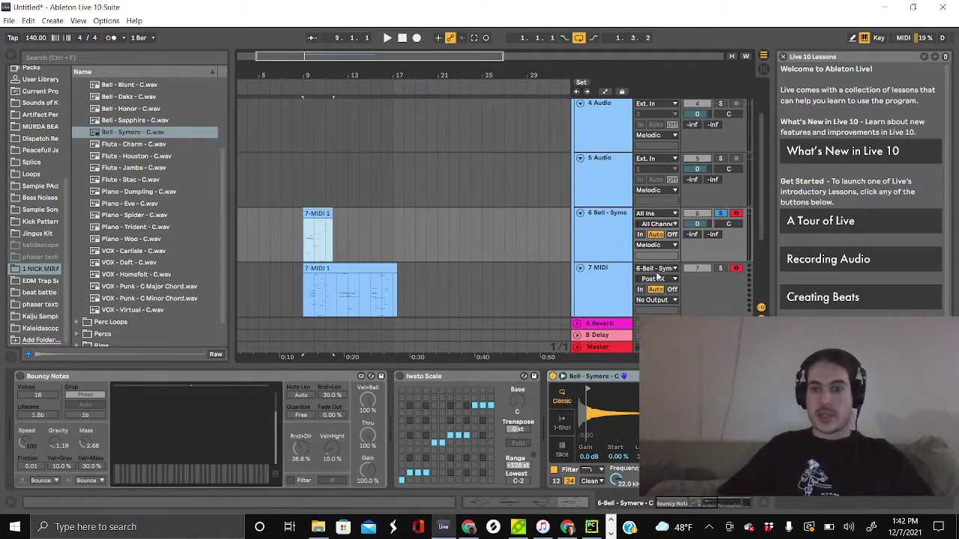
Play the moved clip on the bell track from bar 9 to hear it
{"action": "key", "text": "space"}
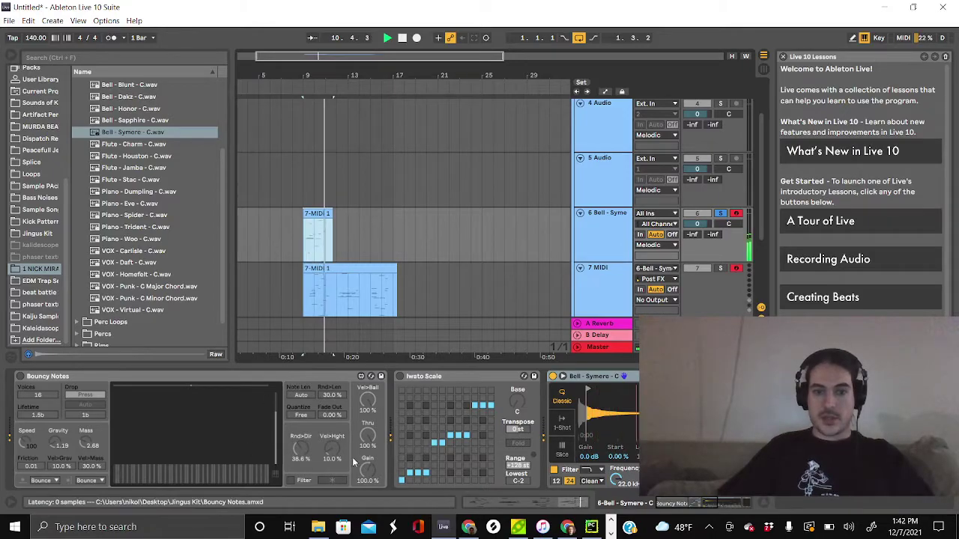
{"action": "left_click_drag", "start_coordinate": [312, 74], "coordinate": [312, 150]}
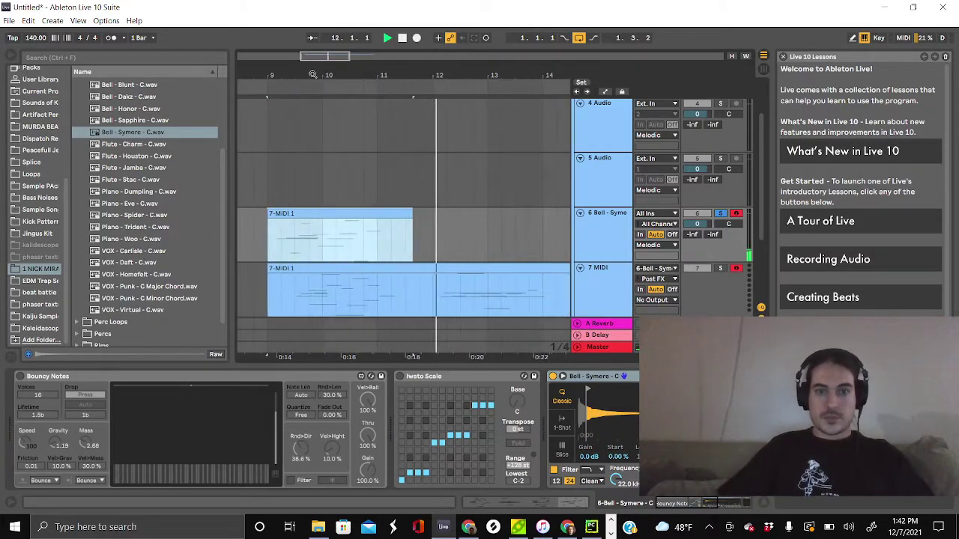
{"action": "key", "text": "space"}
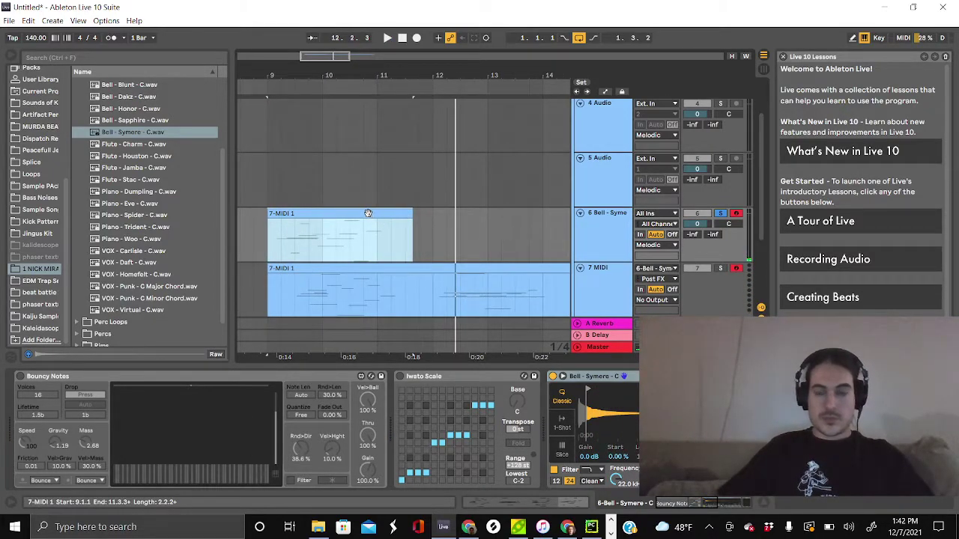
Split the 7-MIDI clip at bar 12 and 14.3, and move that section up to the bell track at bar 12
{"action": "scroll", "coordinate": [523, 288], "scroll_direction": "right", "scroll_amount": 2}
{"action": "left_click", "coordinate": [367, 297]}
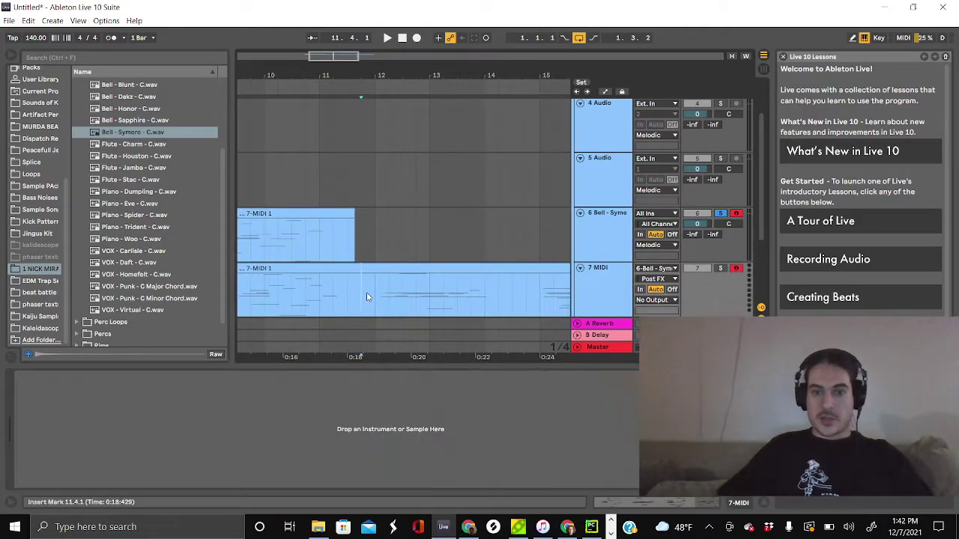
{"action": "key", "text": "ctrl+e"}
{"action": "scroll", "coordinate": [473, 301], "scroll_direction": "right", "scroll_amount": 1}
{"action": "left_click", "coordinate": [472, 301]}
{"action": "key", "text": "ctrl+e"}
{"action": "left_click_drag", "start_coordinate": [445, 288], "coordinate": [424, 239]}
{"action": "scroll", "coordinate": [395, 252], "scroll_direction": "left", "scroll_amount": 2}
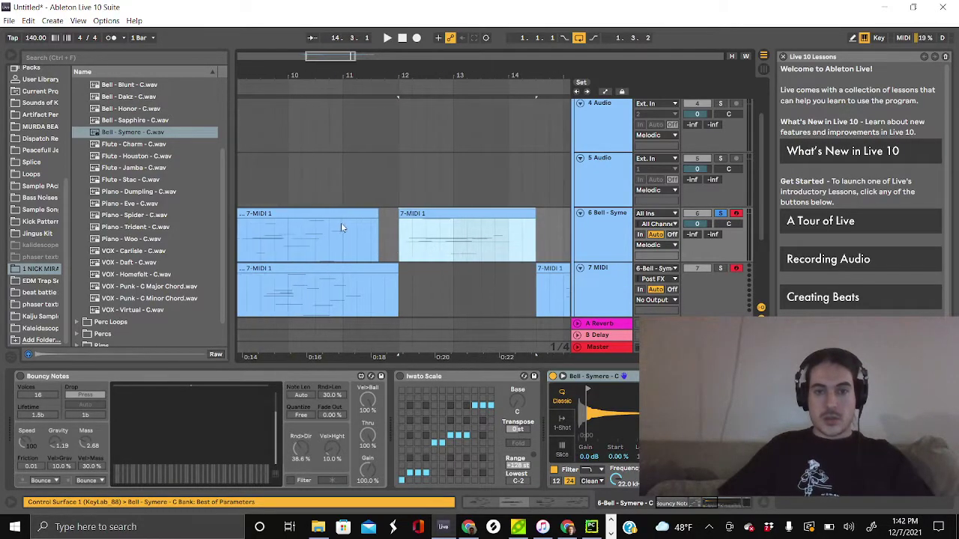
Turn off the Magic Dice effect on the bell track and audition the first clip without it
{"action": "left_click", "coordinate": [343, 223]}
{"action": "key", "text": "space"}
{"action": "key", "text": "space"}
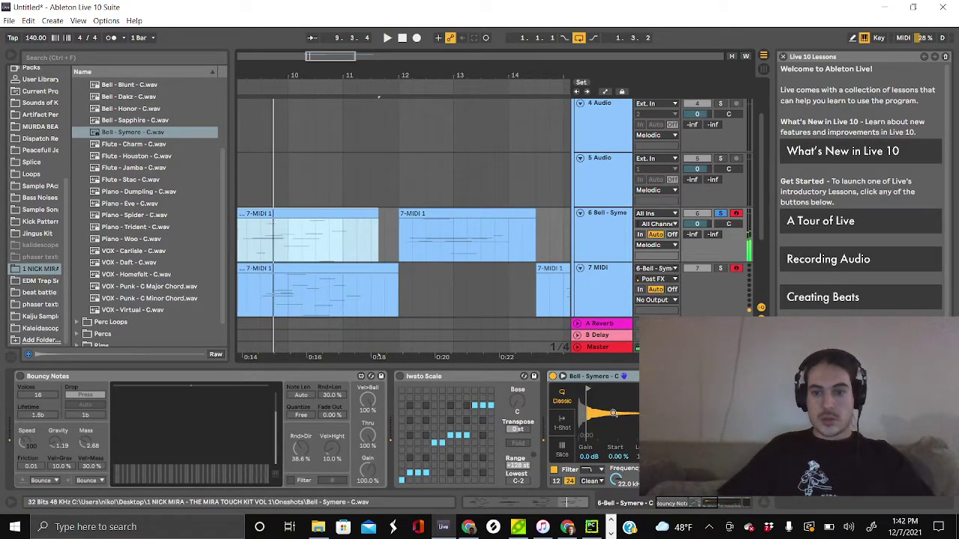
{"action": "left_click", "coordinate": [602, 394]}
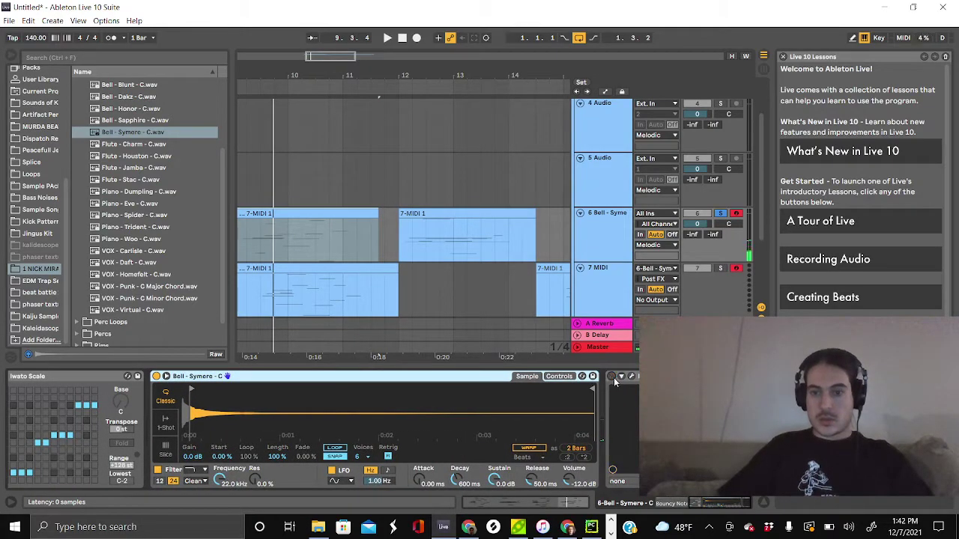
{"action": "left_click", "coordinate": [335, 251]}
{"action": "key", "text": "space"}
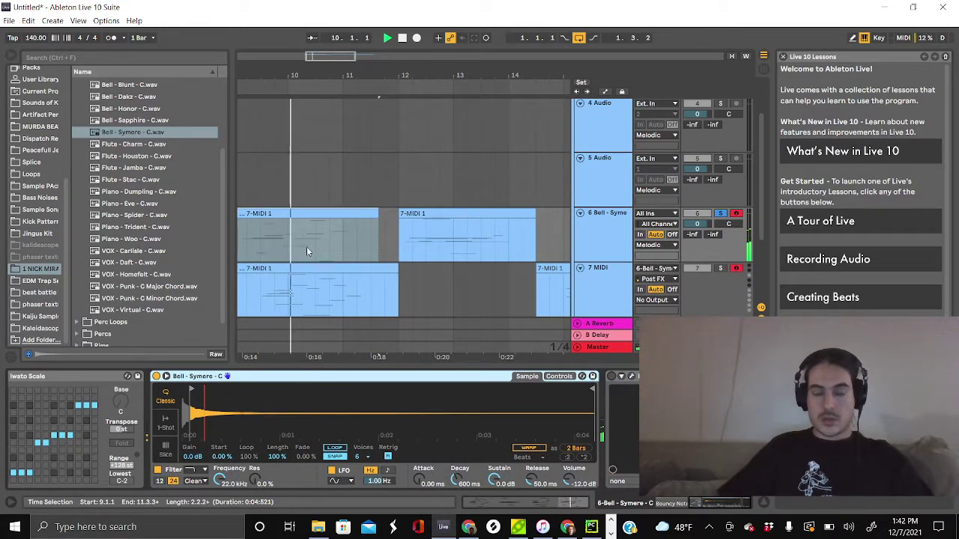
{"action": "key", "text": "space"}
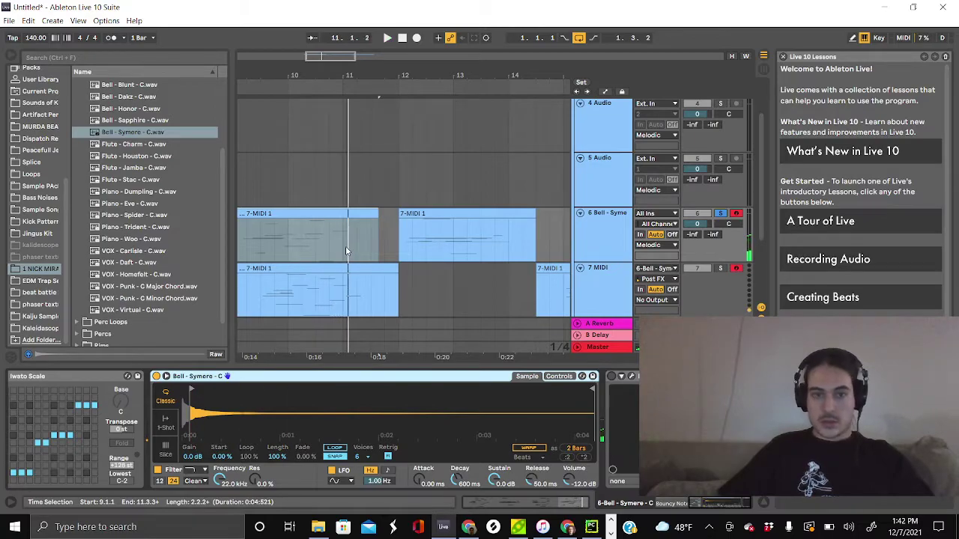
Split the bell track's first clip at bar 11 and select the part before the split
{"action": "left_click", "coordinate": [346, 251]}
{"action": "left_click", "coordinate": [346, 251]}
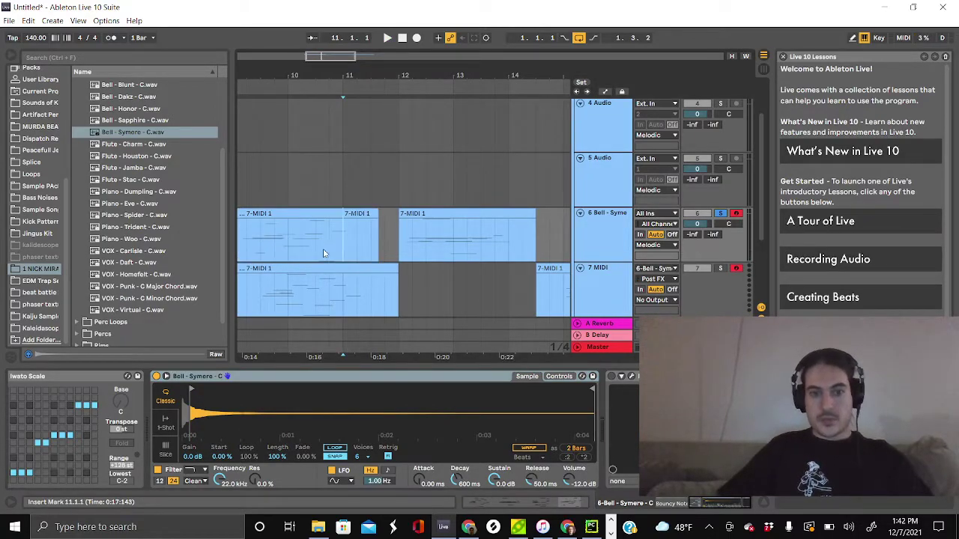
{"action": "scroll", "coordinate": [312, 248], "scroll_direction": "left", "scroll_amount": 3}
{"action": "left_click", "coordinate": [349, 213]}
Split the bell track's first clip at 9.1.3 and loop playback of the section from there to bar 11
{"action": "left_click_drag", "start_coordinate": [384, 72], "coordinate": [386, 249]}
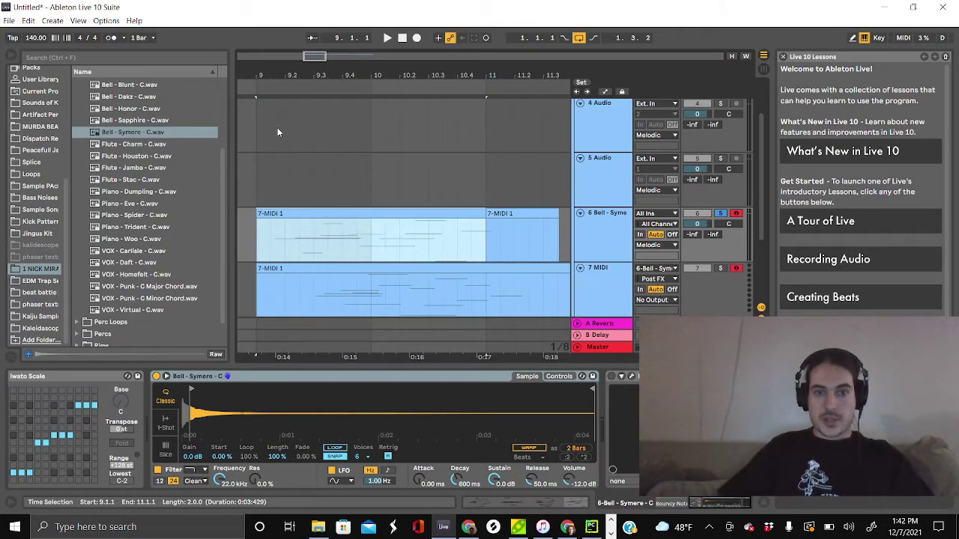
{"action": "left_click_drag", "start_coordinate": [275, 72], "coordinate": [274, 254]}
{"action": "left_click", "coordinate": [275, 255]}
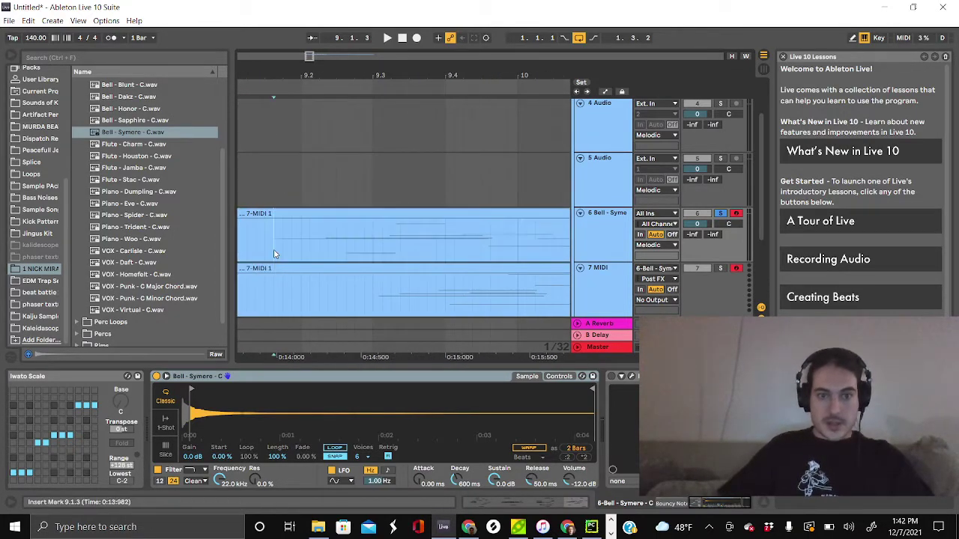
{"action": "left_click", "coordinate": [325, 215]}
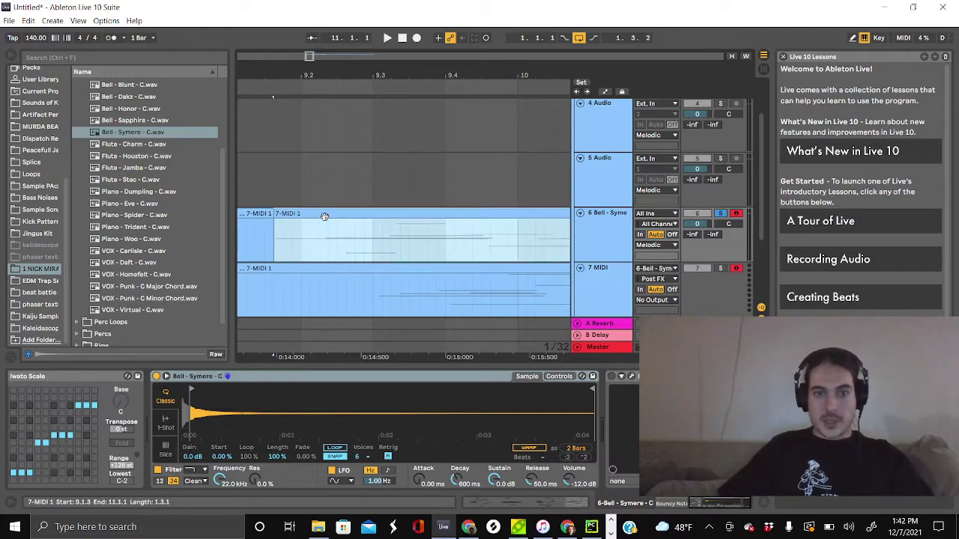
{"action": "key", "text": "space"}
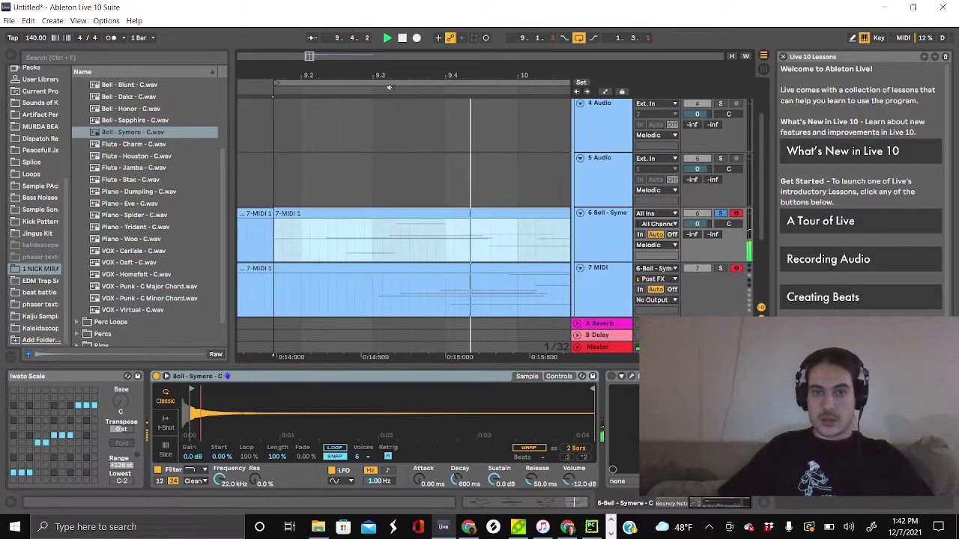
Extend the playback loop's end just past bar 11, to a loop length of 1.3.2, while the section plays
{"action": "left_click_drag", "start_coordinate": [382, 75], "coordinate": [382, 30]}
{"action": "scroll", "coordinate": [450, 194], "scroll_direction": "right", "scroll_amount": 1}
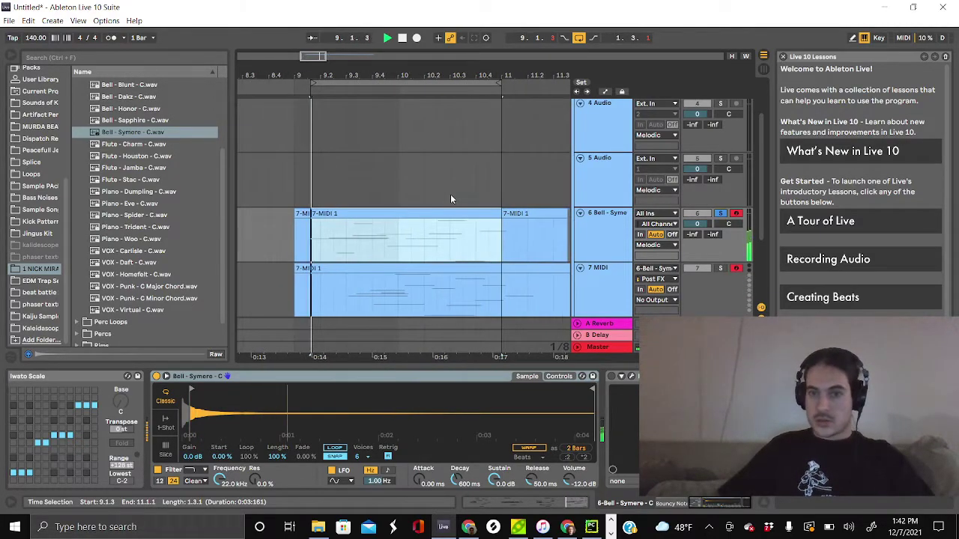
{"action": "left_click", "coordinate": [499, 81]}
{"action": "mouse_move", "coordinate": [501, 81]}
{"action": "left_mouse_down"}
{"action": "mouse_move", "coordinate": [515, 81]}
{"action": "mouse_move", "coordinate": [488, 85]}
{"action": "left_mouse_up"}
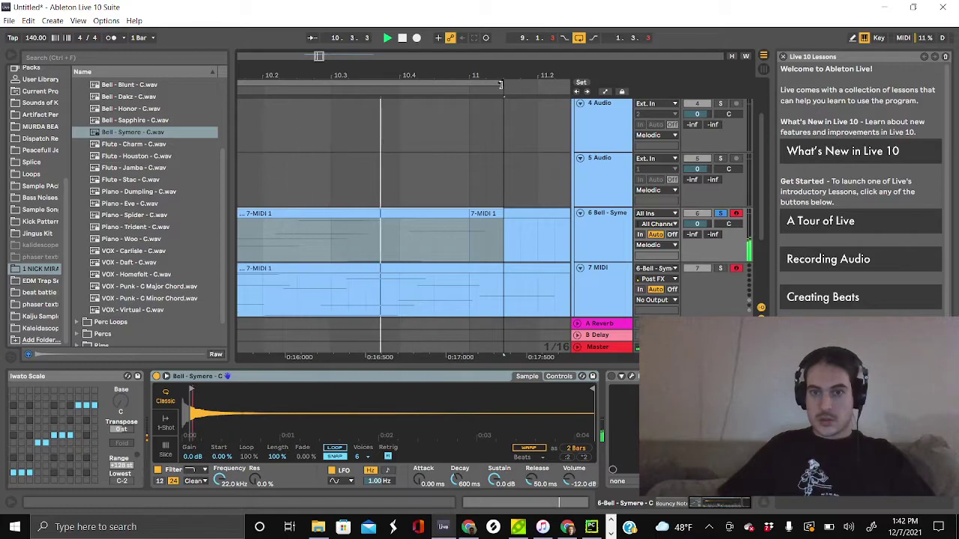
{"action": "left_click_drag", "start_coordinate": [402, 73], "coordinate": [376, 47]}
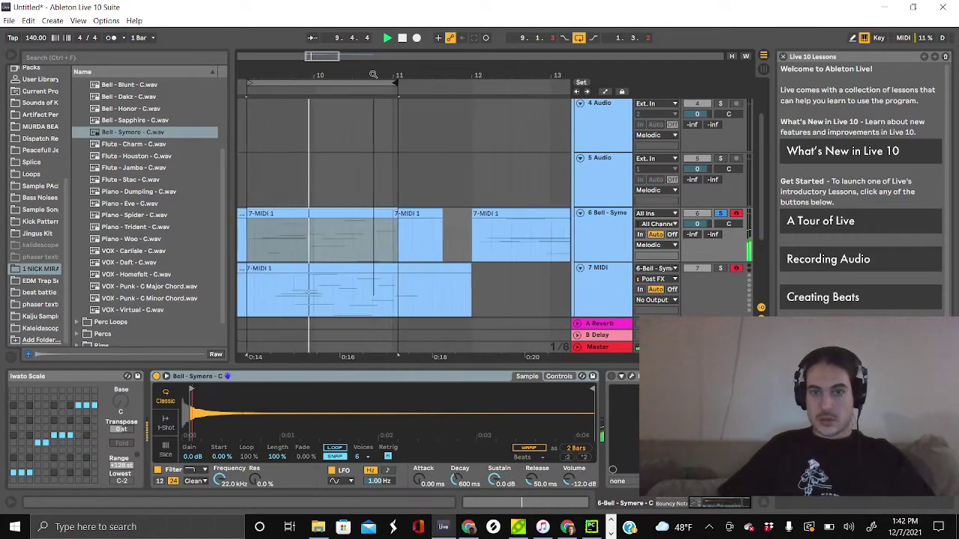
Stop playback and move the bell section between 9.1.3 and 11.1.1 to the start of bar 2
{"action": "left_click", "coordinate": [320, 215]}
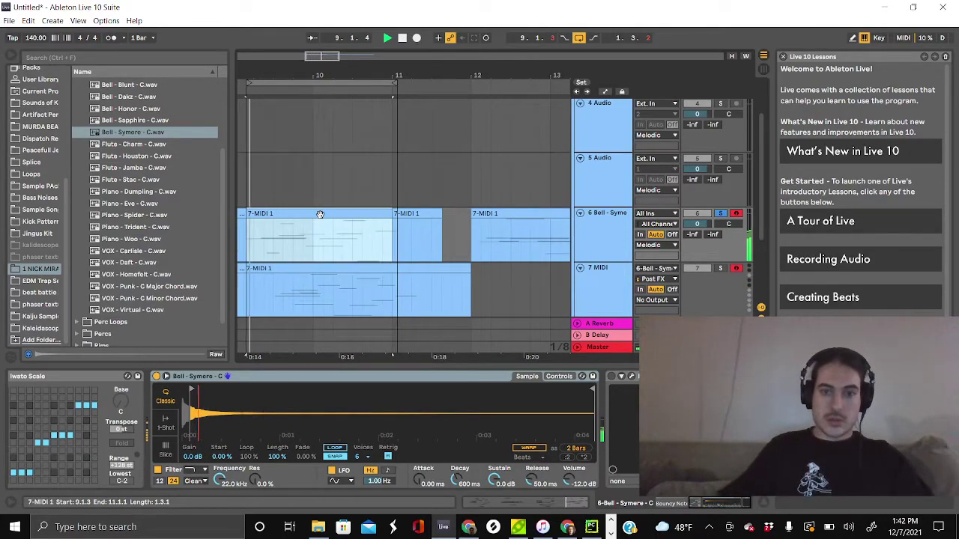
{"action": "left_click", "coordinate": [396, 248]}
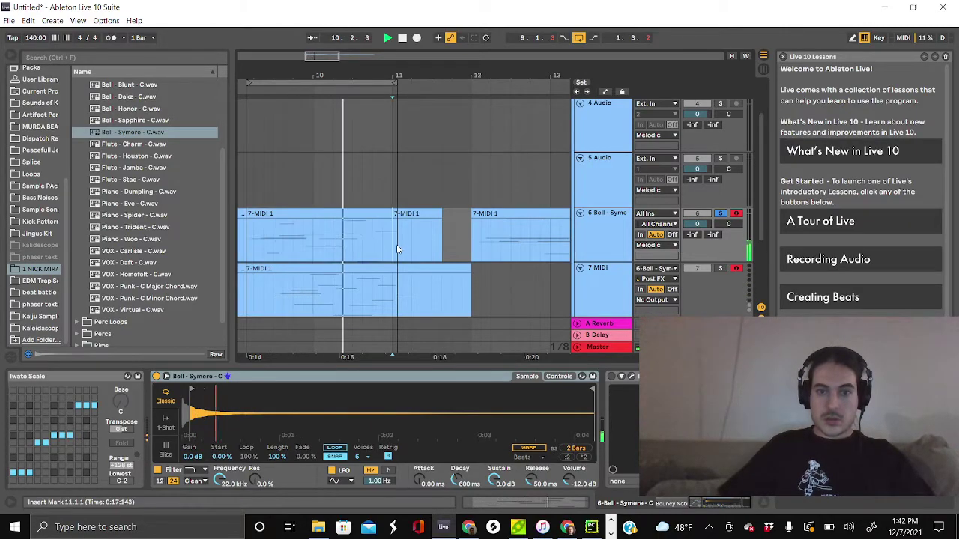
{"action": "key", "text": "space"}
{"action": "left_click_drag", "start_coordinate": [397, 248], "coordinate": [247, 240]}
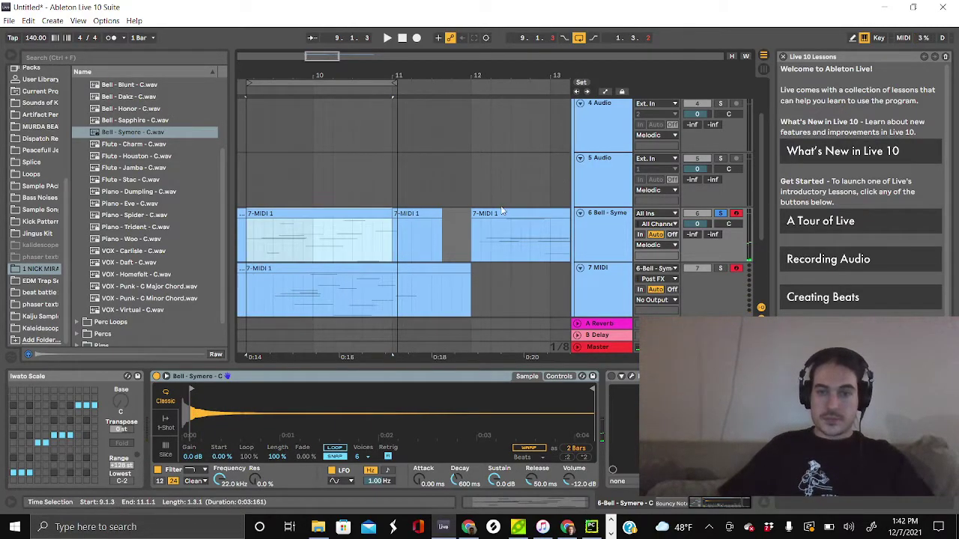
{"action": "mouse_move", "coordinate": [321, 76]}
{"action": "left_mouse_down"}
{"action": "mouse_move", "coordinate": [321, 90]}
{"action": "mouse_move", "coordinate": [320, 69]}
{"action": "left_mouse_up"}
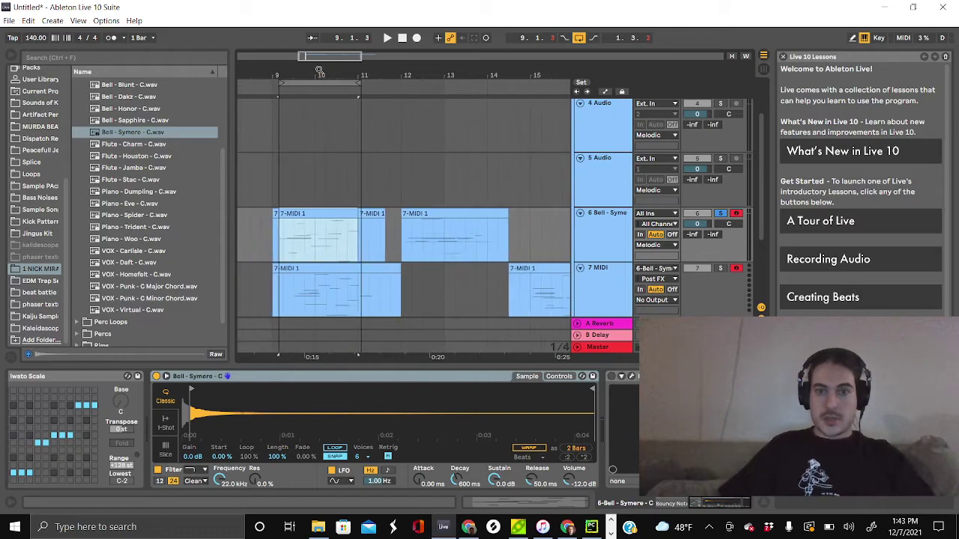
{"action": "left_click", "coordinate": [342, 212]}
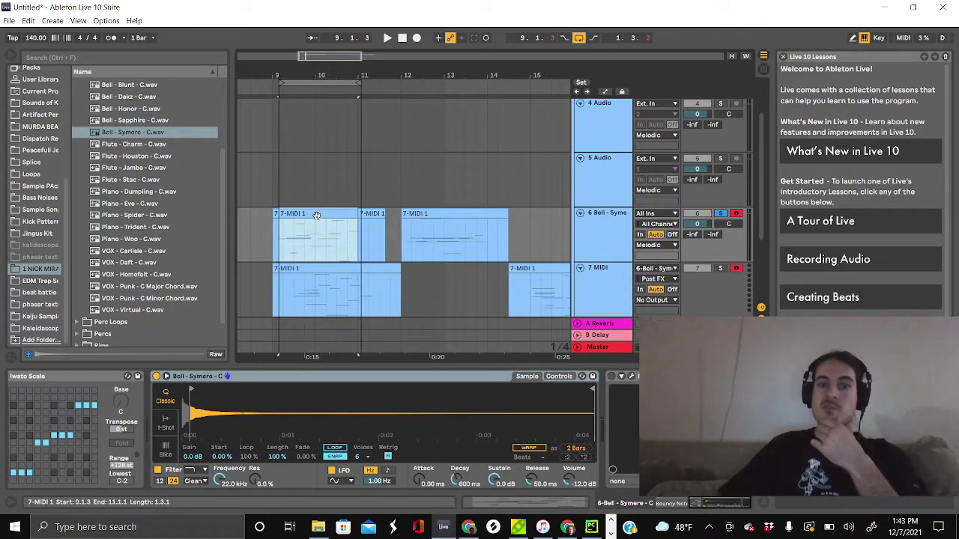
{"action": "left_click_drag", "start_coordinate": [301, 74], "coordinate": [303, 105]}
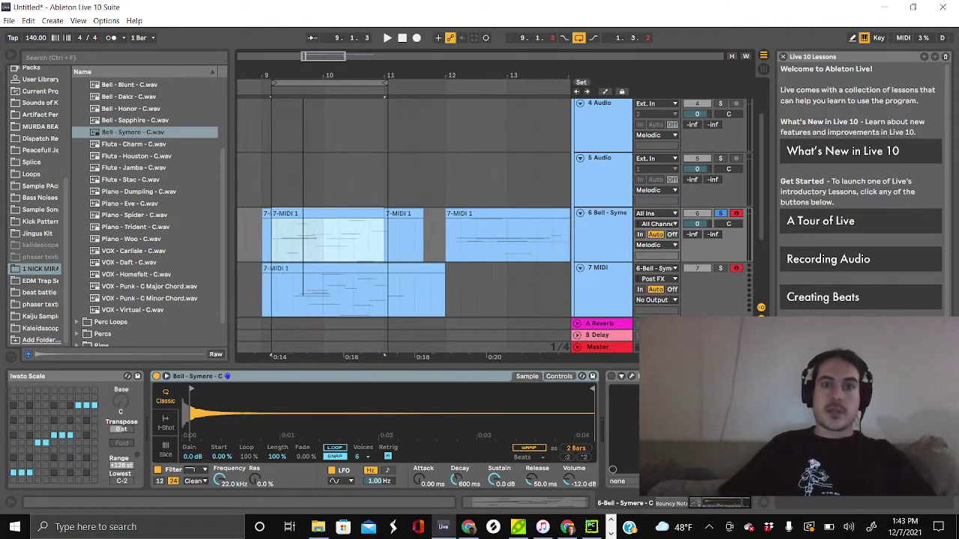
{"action": "scroll", "coordinate": [304, 224], "scroll_direction": "left", "scroll_amount": 3}
{"action": "left_click_drag", "start_coordinate": [378, 75], "coordinate": [379, 45]}
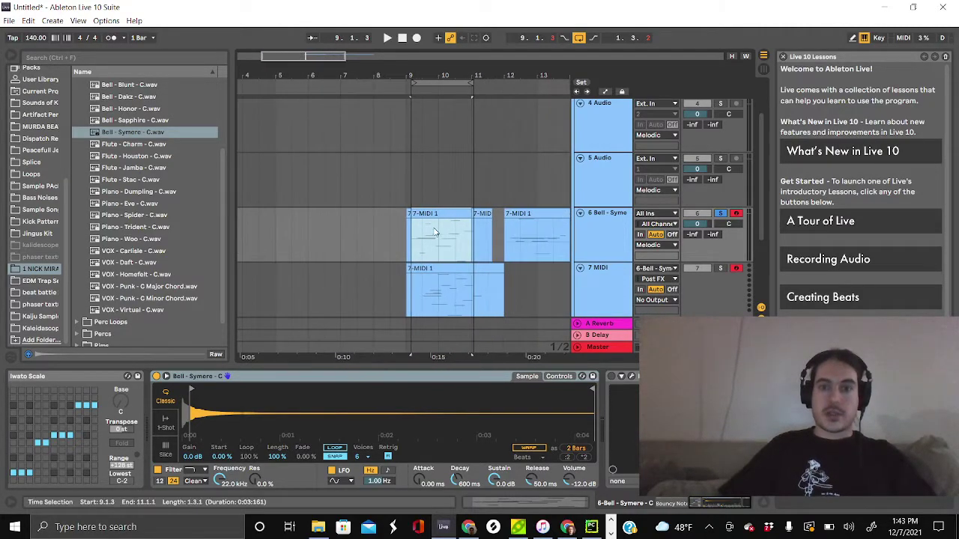
{"action": "left_click_drag", "start_coordinate": [431, 213], "coordinate": [282, 221]}
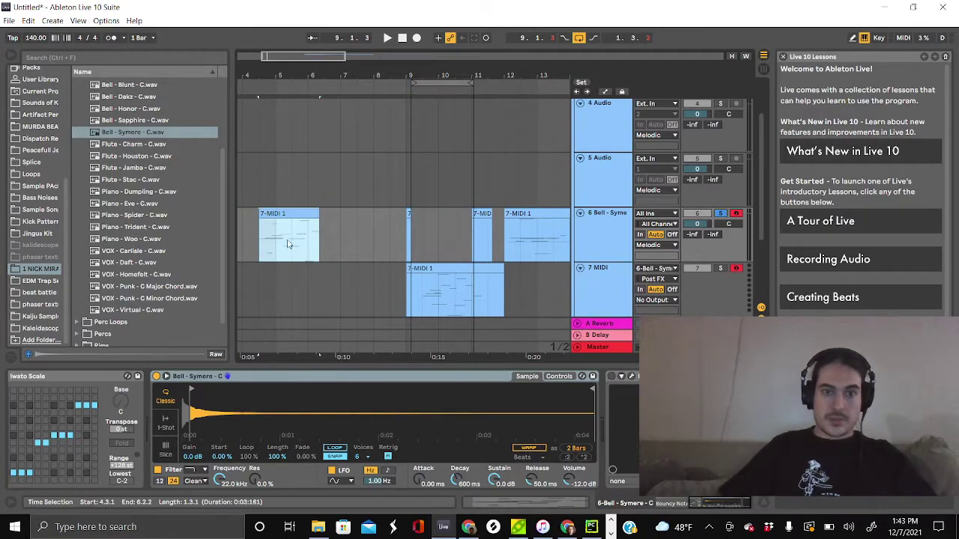
{"action": "scroll", "coordinate": [451, 192], "scroll_direction": "left", "scroll_amount": 3}
{"action": "left_click_drag", "start_coordinate": [391, 211], "coordinate": [314, 224]}
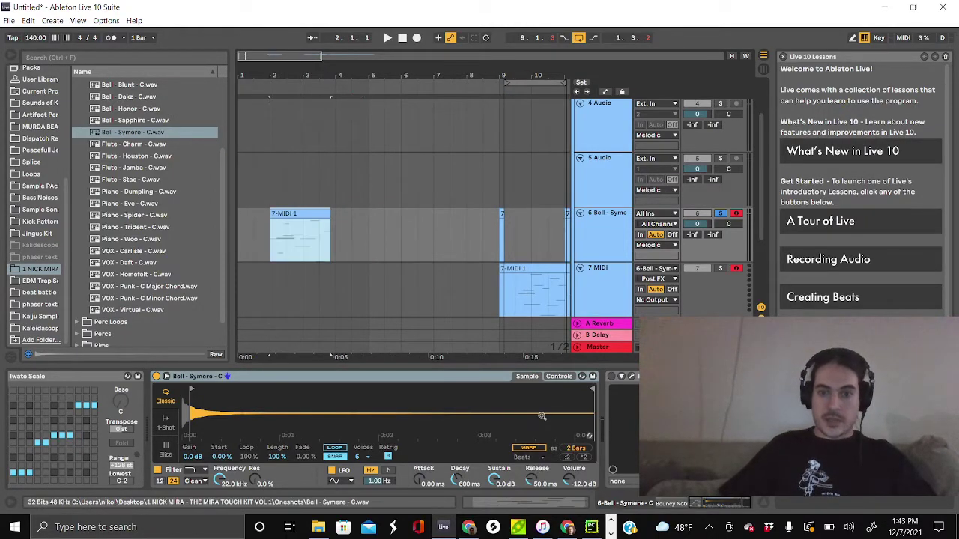
Show the moved clip's notes, try them at double speed, and stretch the clip to twice its original length
{"action": "left_click", "coordinate": [496, 501]}
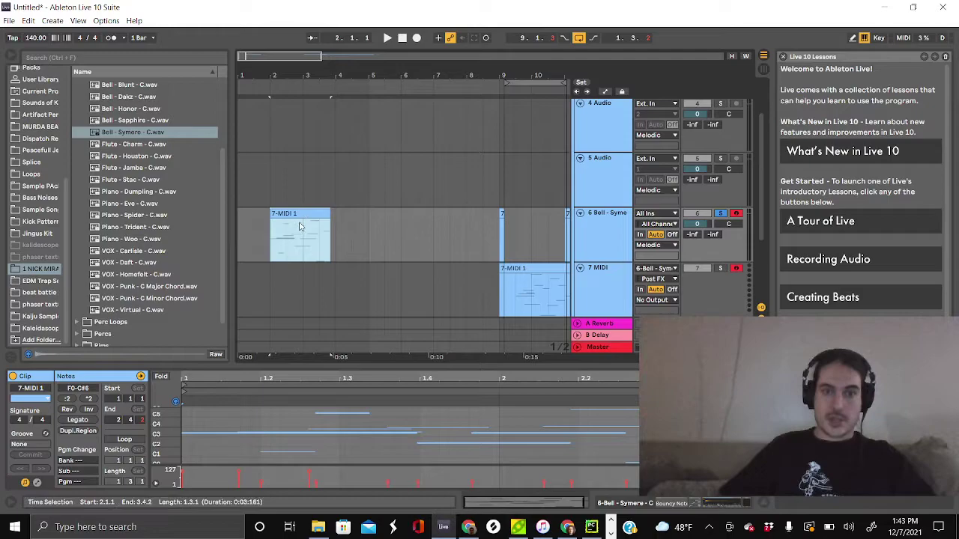
{"action": "left_click_drag", "start_coordinate": [479, 378], "coordinate": [479, 373]}
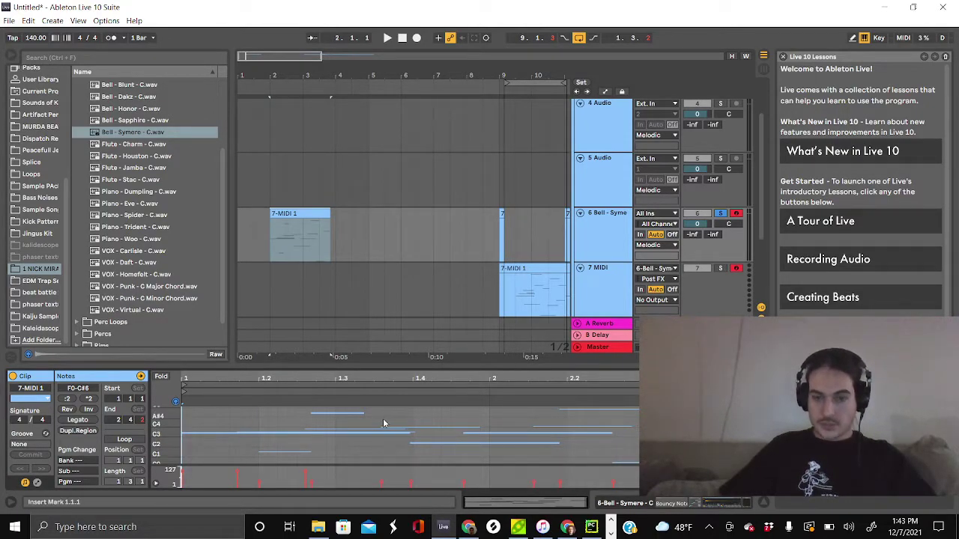
{"action": "left_click", "coordinate": [283, 214]}
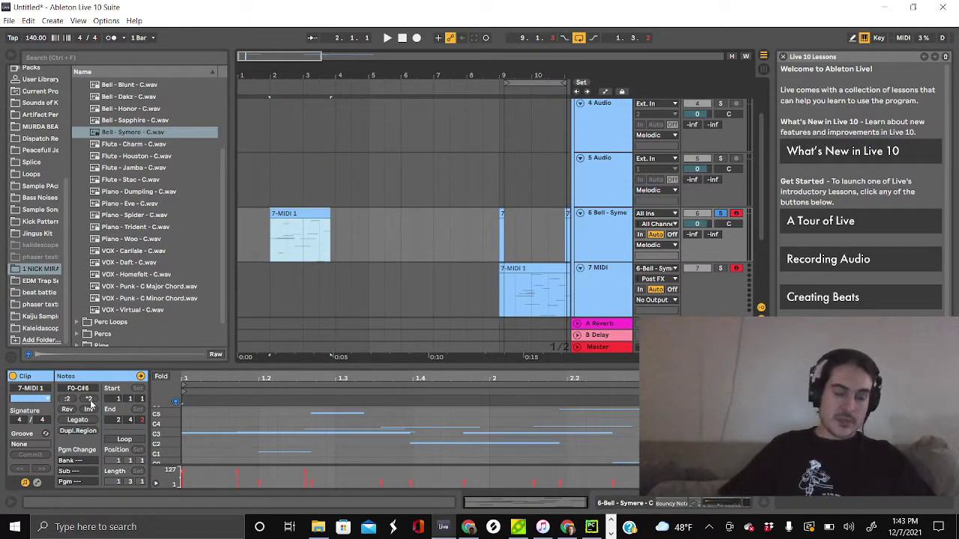
{"action": "left_click", "coordinate": [68, 400]}
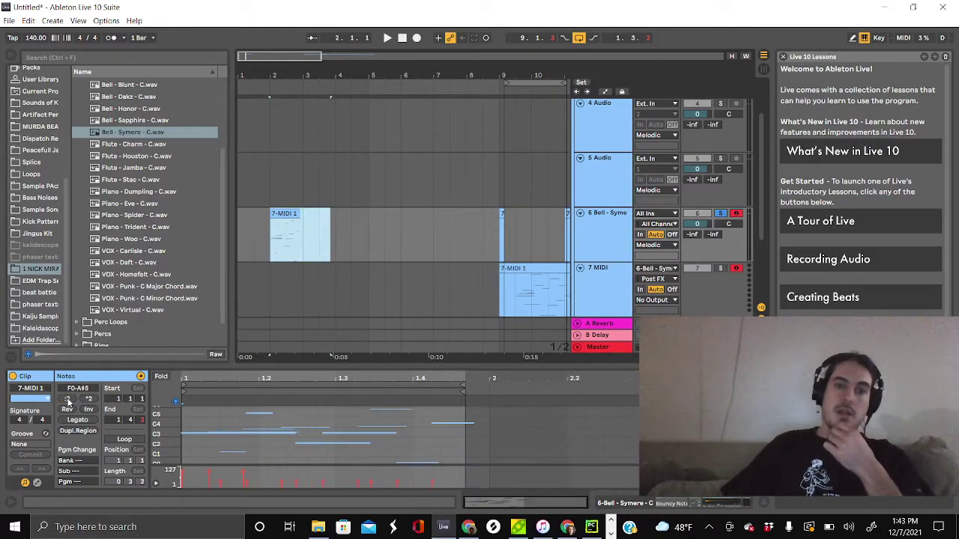
{"action": "left_click", "coordinate": [89, 399]}
{"action": "left_click", "coordinate": [89, 399]}
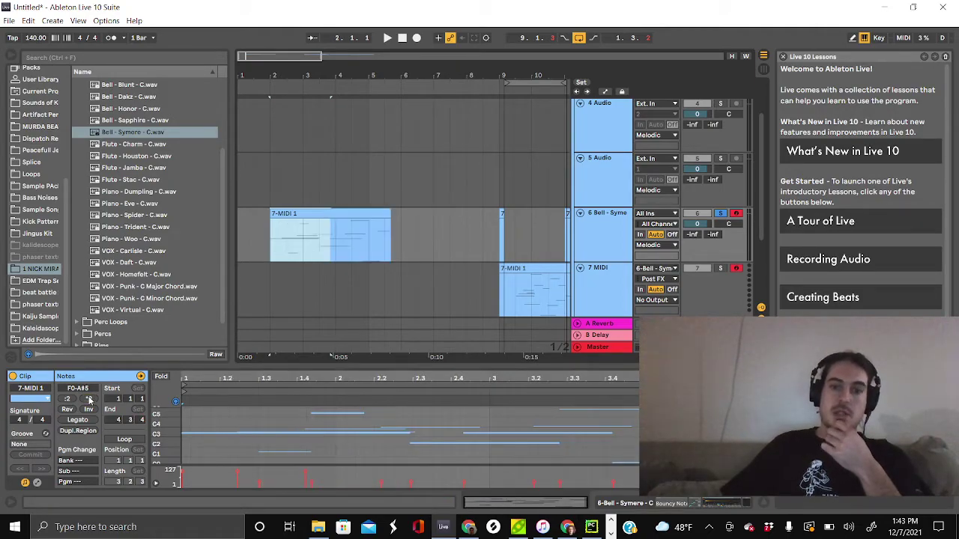
Loop the stretched bell clip from bar 2 and play it
{"action": "left_click", "coordinate": [347, 213]}
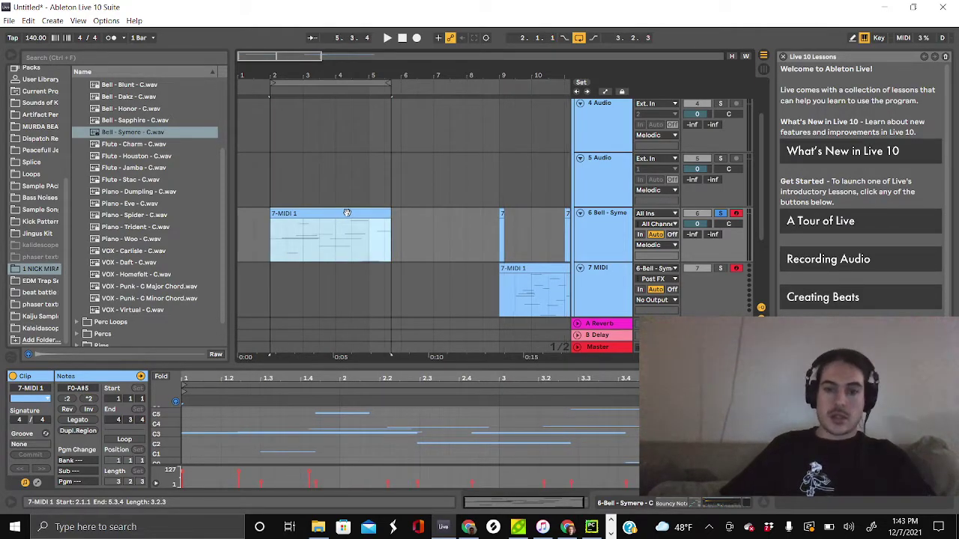
{"action": "key", "text": "space"}
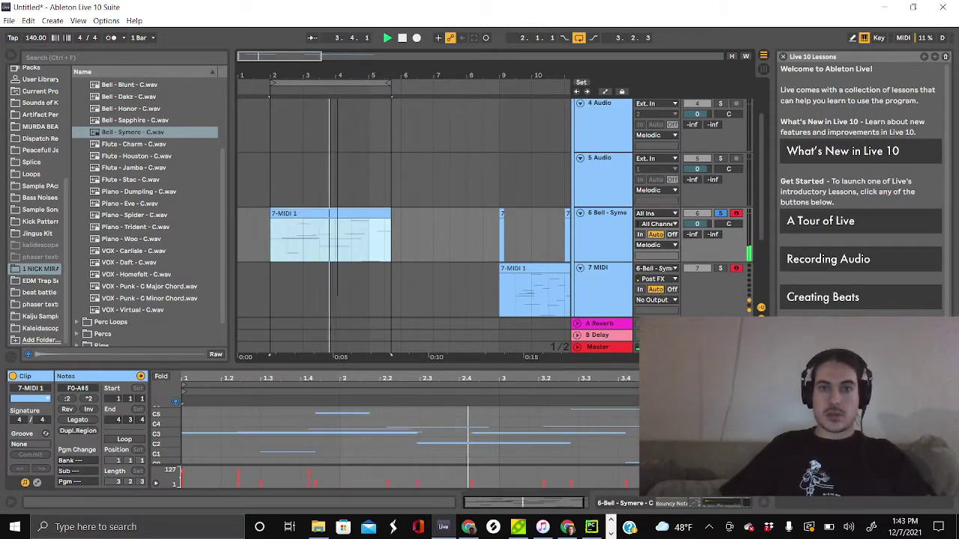
{"action": "left_click_drag", "start_coordinate": [359, 66], "coordinate": [368, 287]}
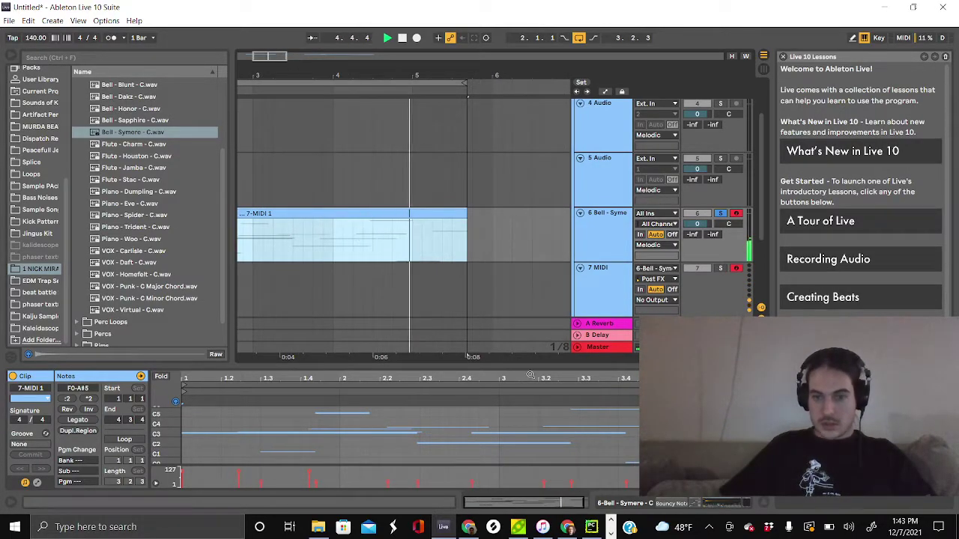
Stop playback, examine the clip in an enlarged note editor and fold it to show only the used pitches
{"action": "left_click_drag", "start_coordinate": [500, 364], "coordinate": [418, 204]}
{"action": "key", "text": "space"}
{"action": "left_click", "coordinate": [161, 214]}
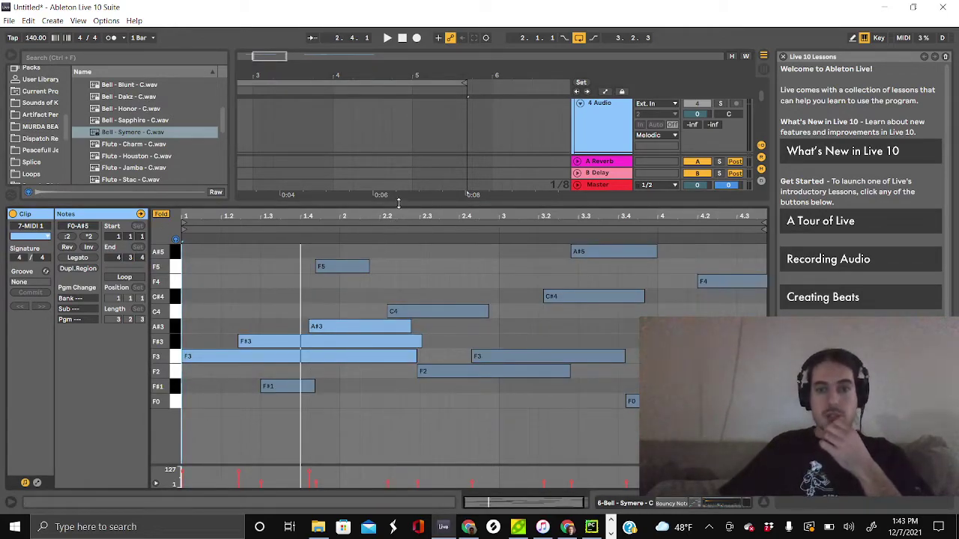
{"action": "mouse_move", "coordinate": [398, 203]}
{"action": "left_mouse_down"}
{"action": "mouse_move", "coordinate": [399, 222]}
{"action": "mouse_move", "coordinate": [399, 210]}
{"action": "left_mouse_up"}
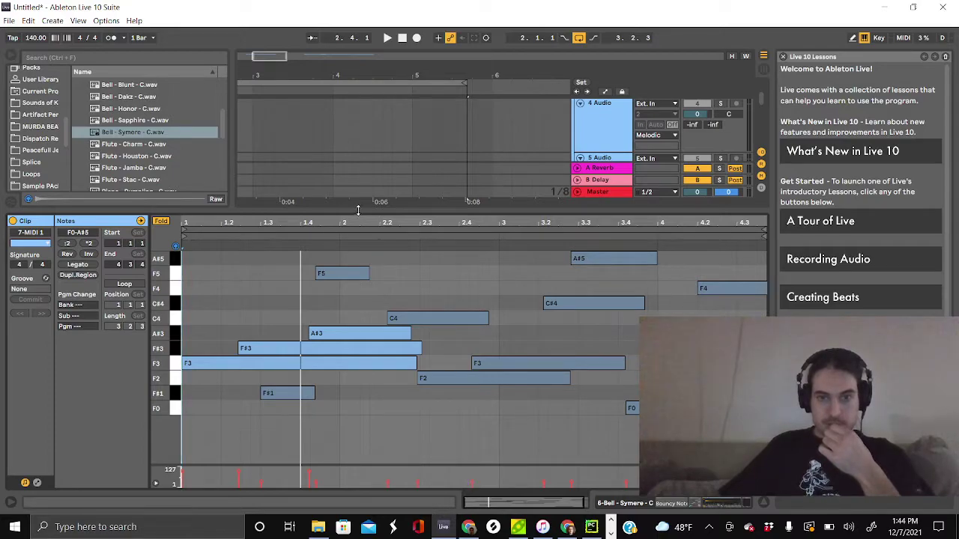
{"action": "left_click_drag", "start_coordinate": [358, 210], "coordinate": [367, 366]}
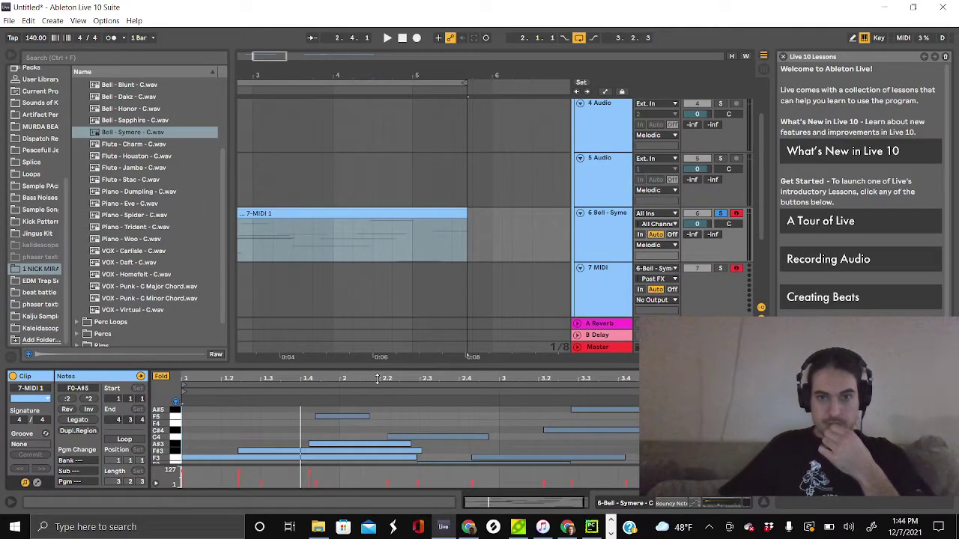
Move the stretched bell clip from bar 2 to the start of bar 1
{"action": "left_click", "coordinate": [378, 214]}
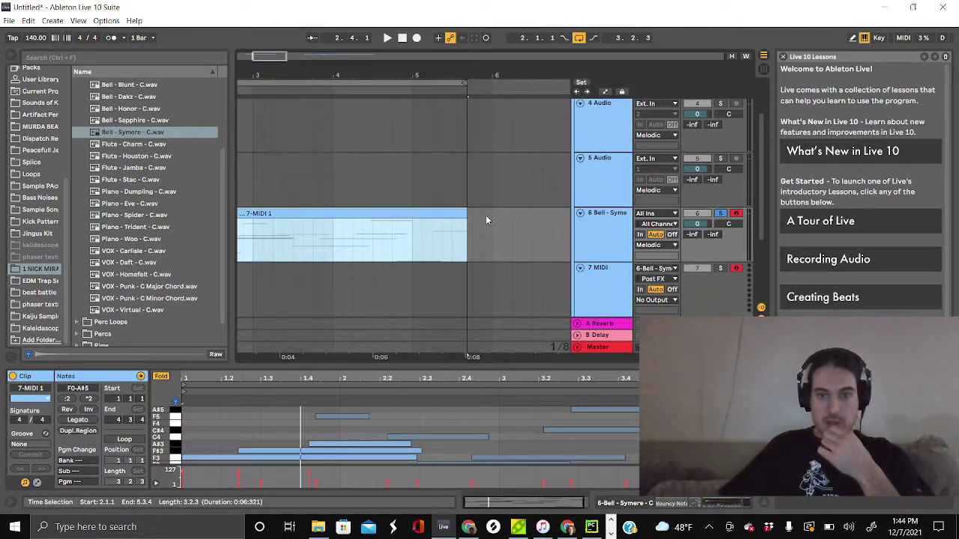
{"action": "scroll", "coordinate": [489, 229], "scroll_direction": "left", "scroll_amount": 2}
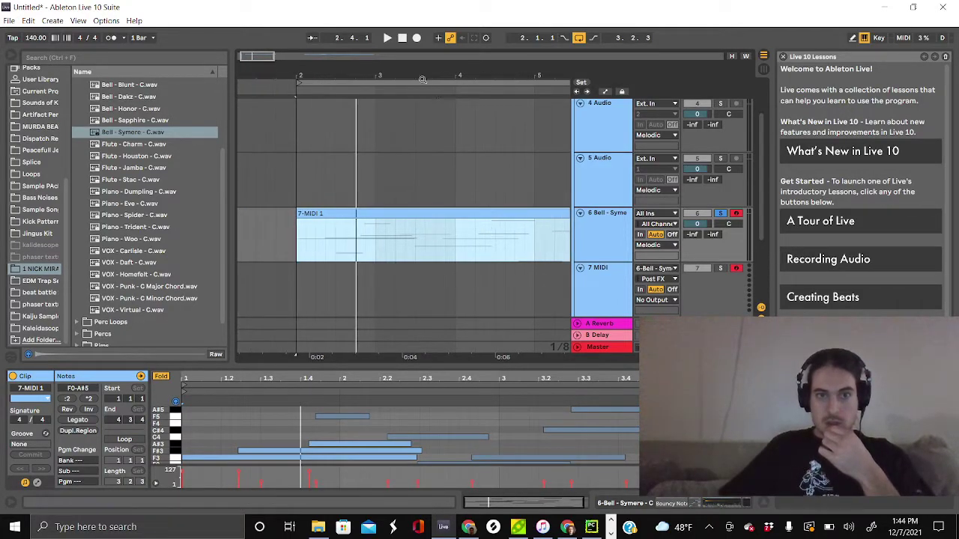
{"action": "left_click_drag", "start_coordinate": [422, 79], "coordinate": [345, 76]}
{"action": "left_click_drag", "start_coordinate": [339, 214], "coordinate": [297, 215]}
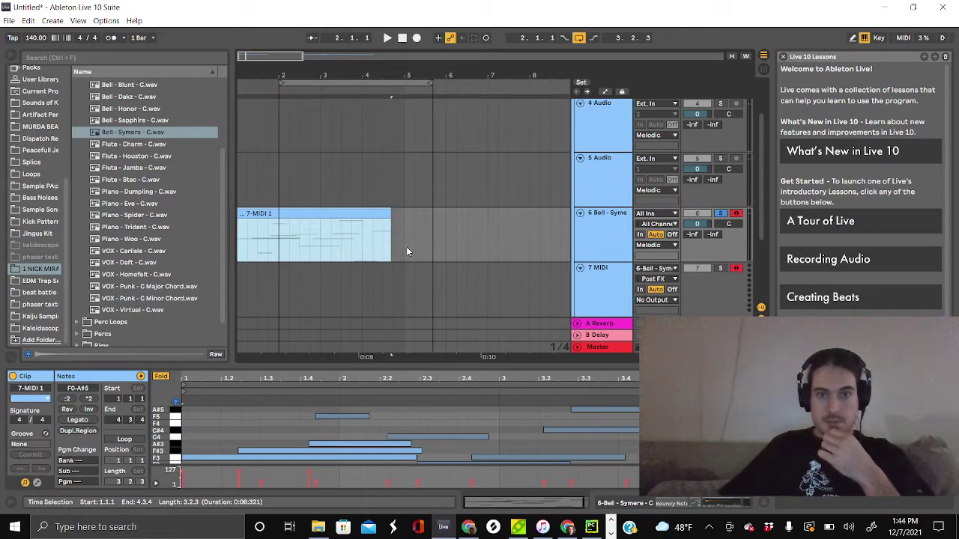
Consolidate the bell clip with the empty space up to bar 5 and loop the four bars
{"action": "left_click", "coordinate": [406, 246]}
{"action": "key", "text": "ctrl+j"}
{"action": "key", "text": "ctrl+l"}
Play the four-bar bell loop while following its notes, and stop playback with the clip selected
{"action": "left_click", "coordinate": [485, 420]}
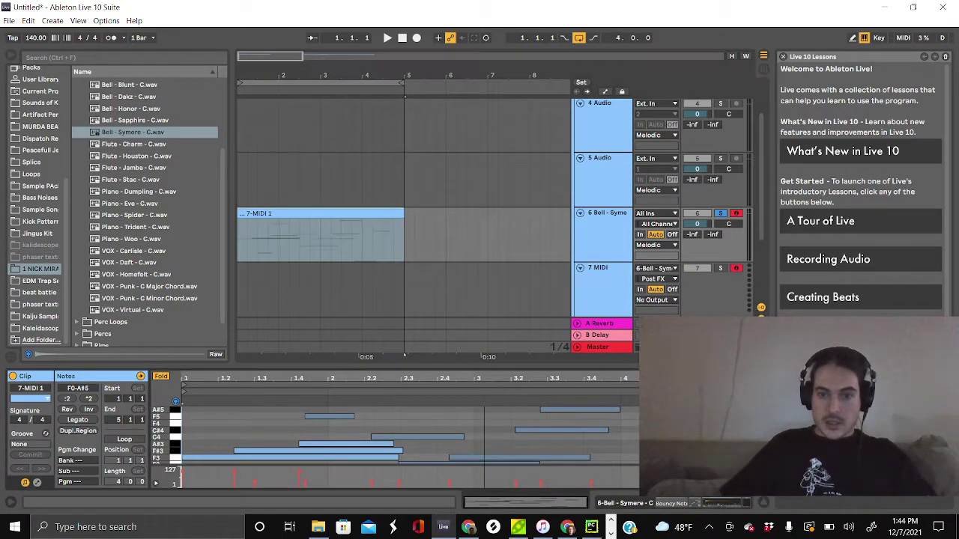
{"action": "key", "text": "space"}
{"action": "scroll", "coordinate": [323, 446], "scroll_direction": "down", "scroll_amount": 2}
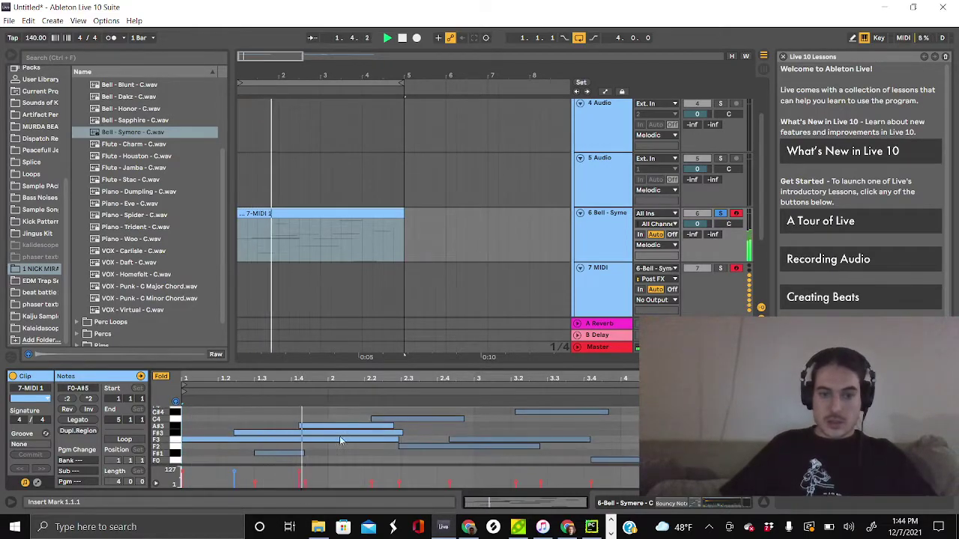
{"action": "key", "text": "space"}
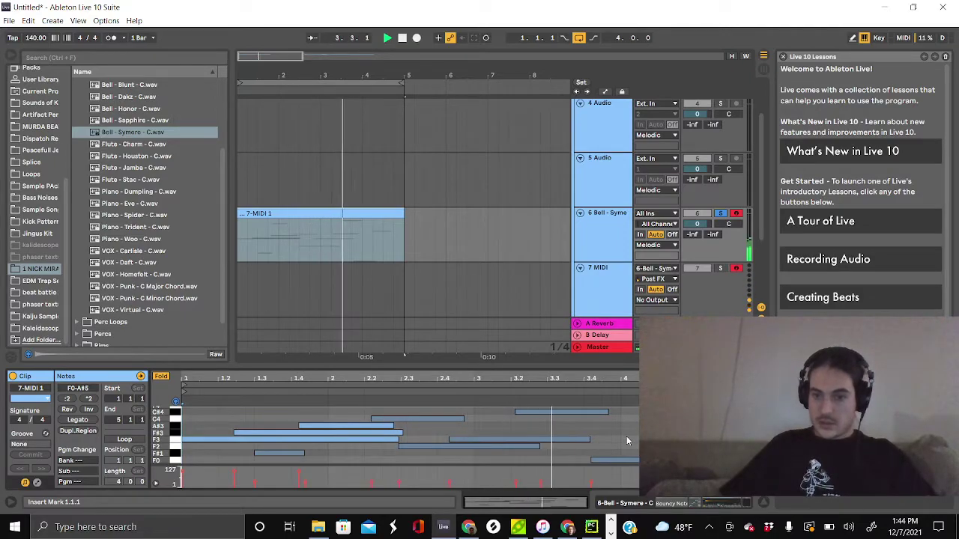
{"action": "scroll", "coordinate": [616, 434], "scroll_direction": "up", "scroll_amount": 3}
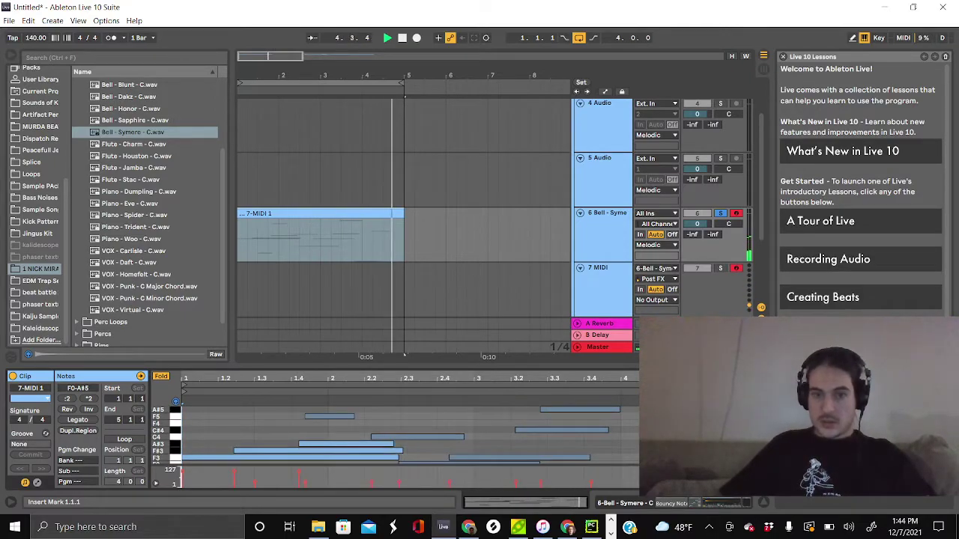
{"action": "left_click", "coordinate": [400, 231]}
{"action": "key", "text": "space"}
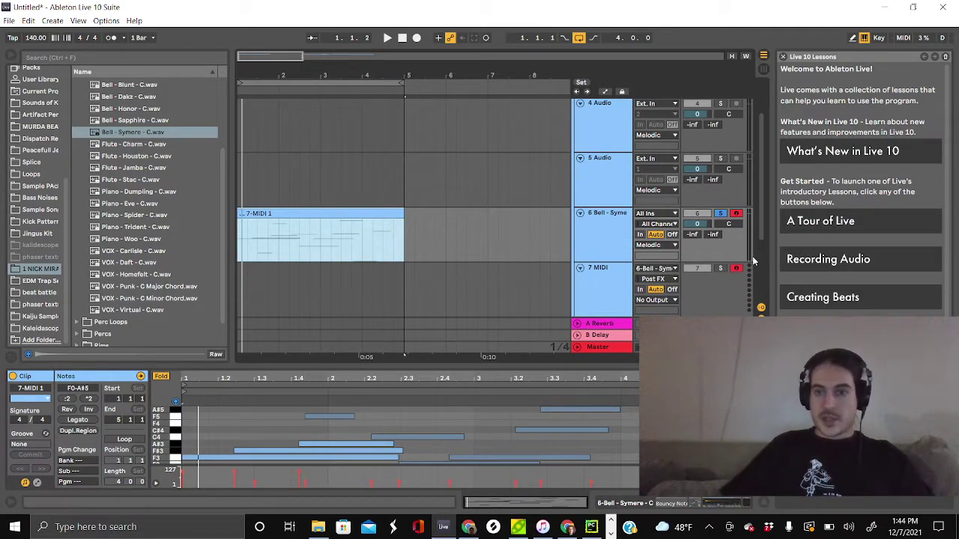
Show the bell track's device chain and review Bouncy Notes, the Iwato Scale and the Bell - Symere sampler
{"action": "left_click", "coordinate": [604, 231]}
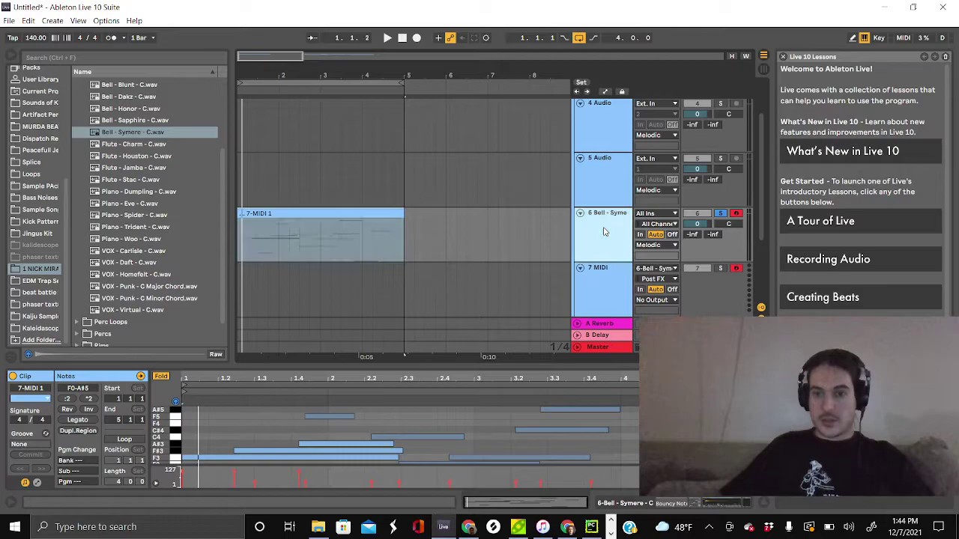
{"action": "left_click", "coordinate": [697, 506]}
{"action": "scroll", "coordinate": [244, 462], "scroll_direction": "left", "scroll_amount": 5}
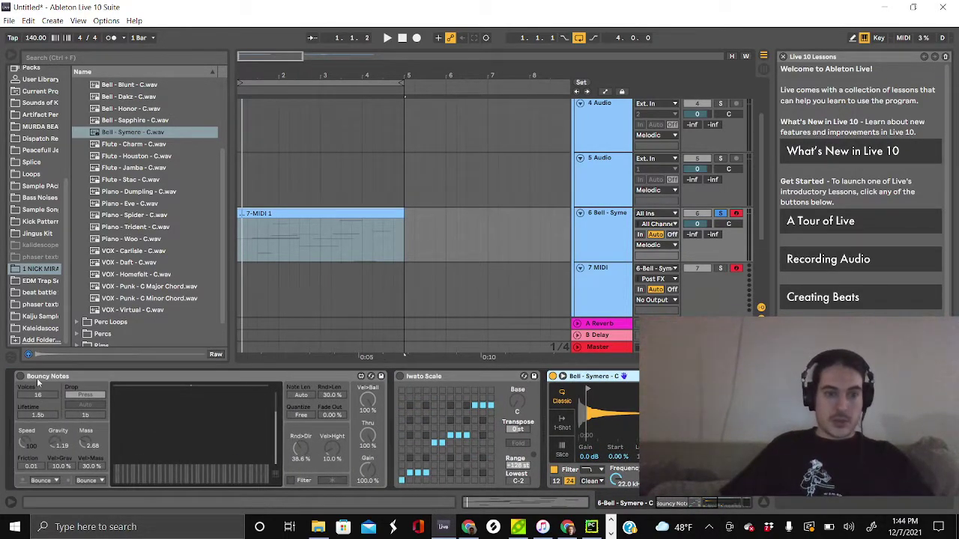
{"action": "scroll", "coordinate": [452, 438], "scroll_direction": "right", "scroll_amount": 4}
{"action": "scroll", "coordinate": [453, 439], "scroll_direction": "right", "scroll_amount": 2}
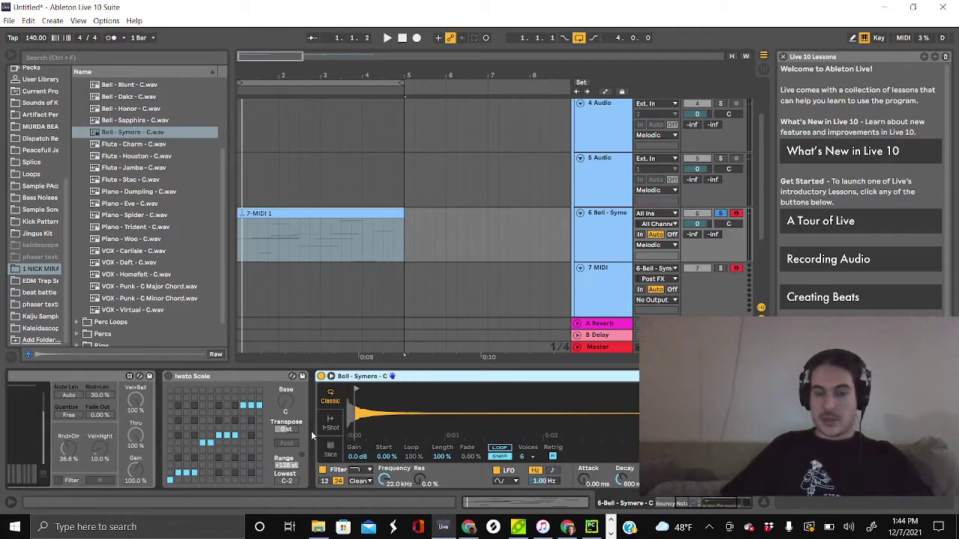
{"action": "scroll", "coordinate": [214, 423], "scroll_direction": "left", "scroll_amount": 5}
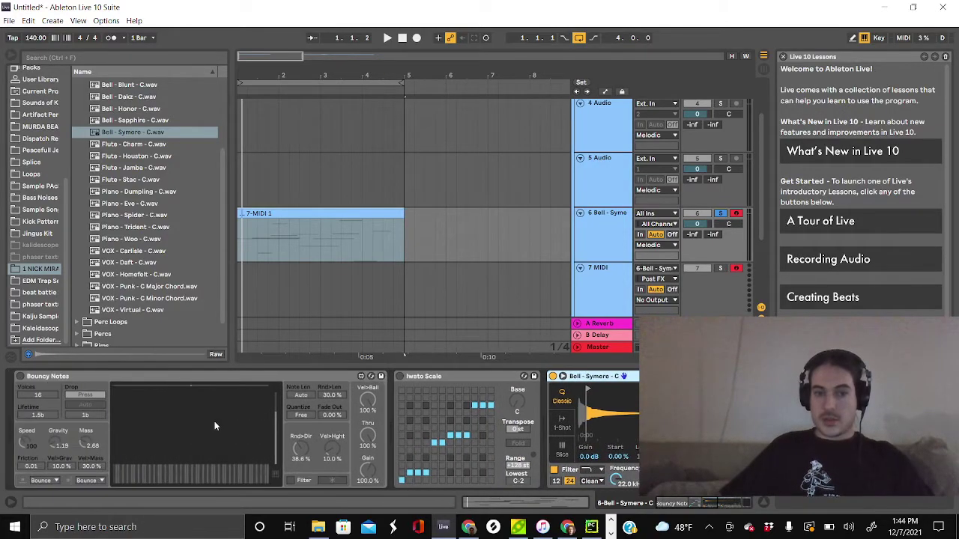
Duplicate the four-bar bell clip up to bar 25 and loop all 24 bars
{"action": "left_click", "coordinate": [345, 214]}
{"action": "key", "text": "ctrl+d"}
{"action": "key", "text": "ctrl+d"}
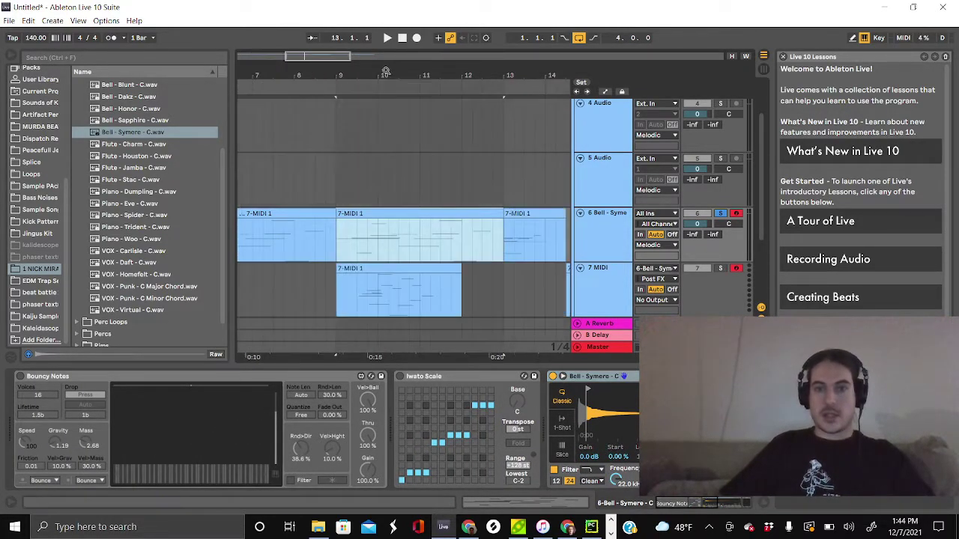
{"action": "key", "text": "minus"}
{"action": "key", "text": "minus"}
{"action": "key", "text": "ctrl+d"}
{"action": "key", "text": "ctrl+d"}
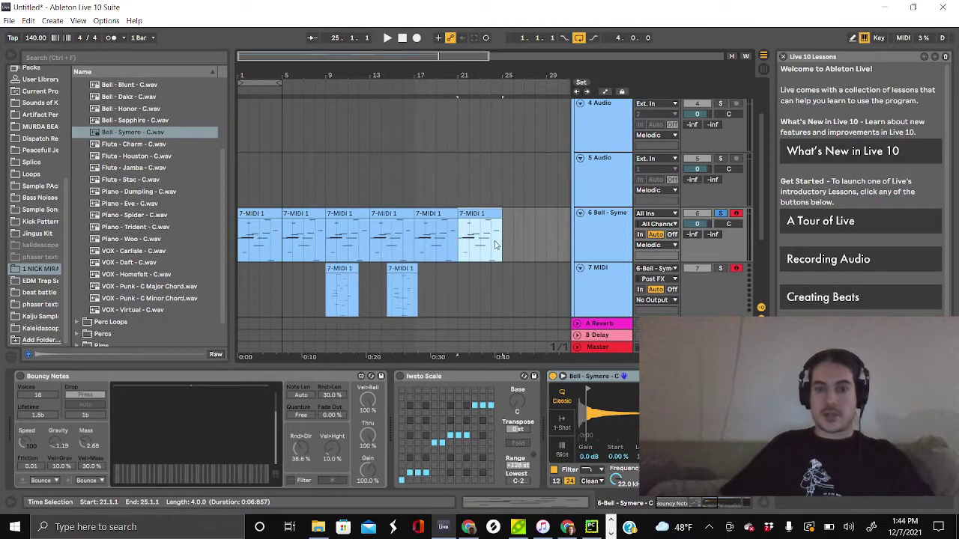
{"action": "left_click_drag", "start_coordinate": [504, 247], "coordinate": [245, 221]}
{"action": "key", "text": "ctrl+l"}
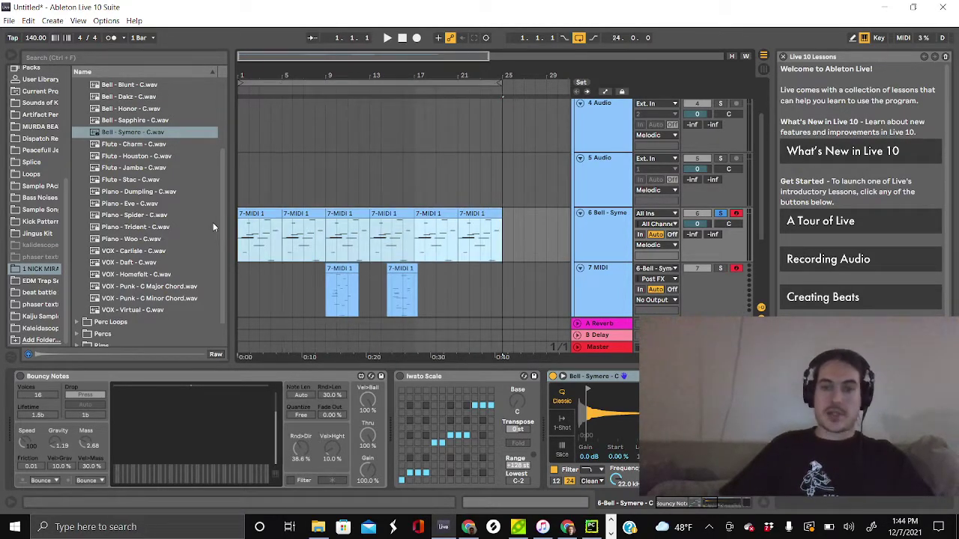
With Bouncy Notes and Iwato Scale enabled during playback, set Lifetime to 2n, Mass to 1.83 and Rnd>Dir to 15.0%
{"action": "left_click", "coordinate": [22, 380]}
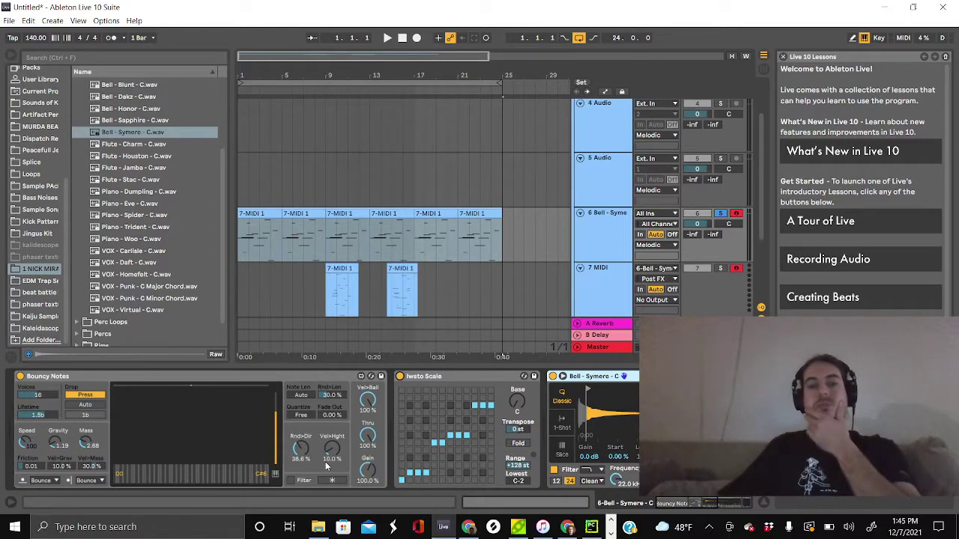
{"action": "key", "text": "space"}
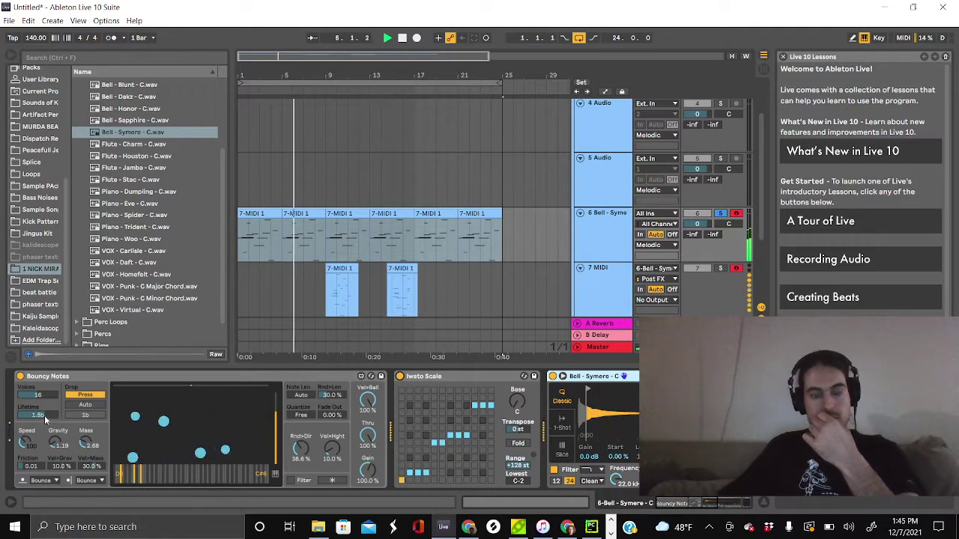
{"action": "left_click_drag", "start_coordinate": [44, 417], "coordinate": [85, 445]}
{"action": "left_click_drag", "start_coordinate": [300, 448], "coordinate": [300, 462]}
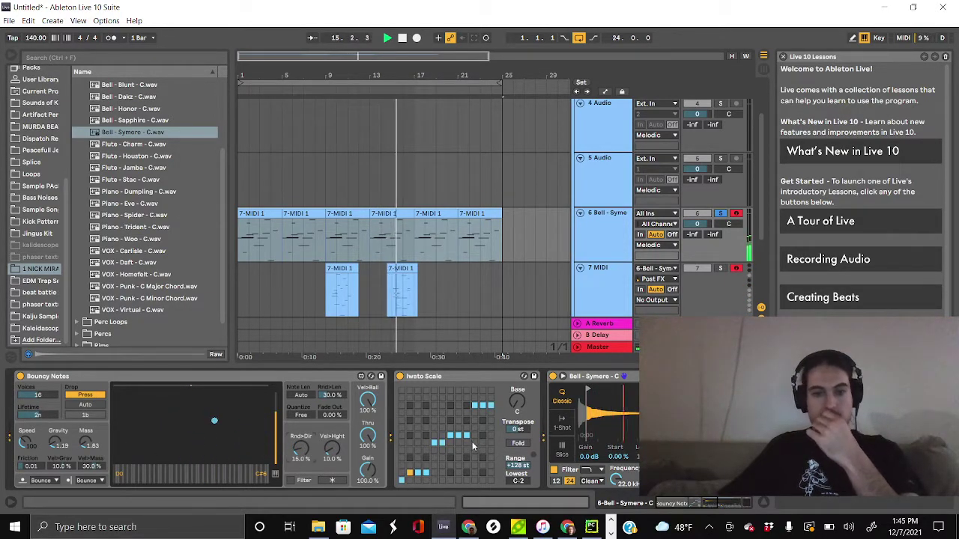
Turn on the bell track's Magic Dice effect, view its plug-in window during playback and close it
{"action": "scroll", "coordinate": [472, 447], "scroll_direction": "right", "scroll_amount": 5}
{"action": "scroll", "coordinate": [473, 447], "scroll_direction": "right", "scroll_amount": 4}
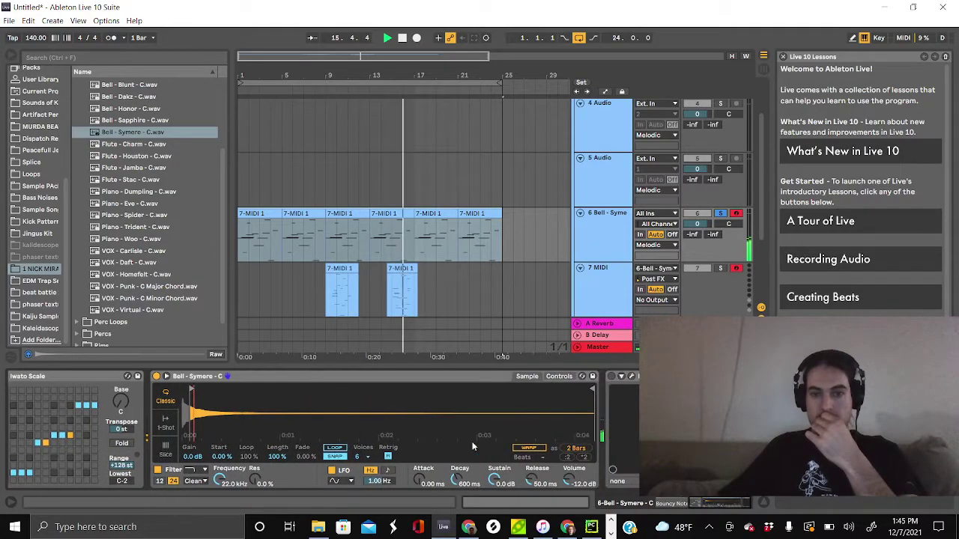
{"action": "left_click", "coordinate": [632, 376]}
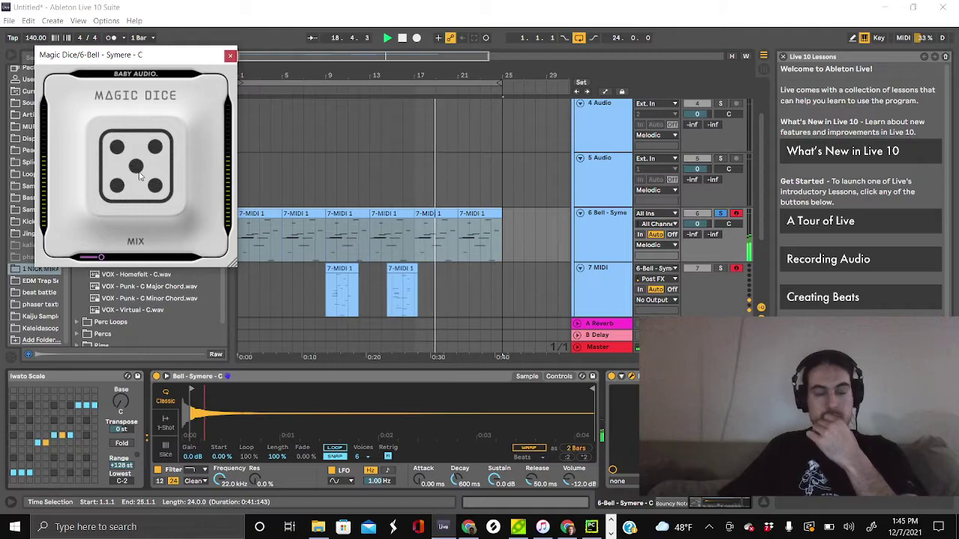
{"action": "left_click", "coordinate": [230, 55]}
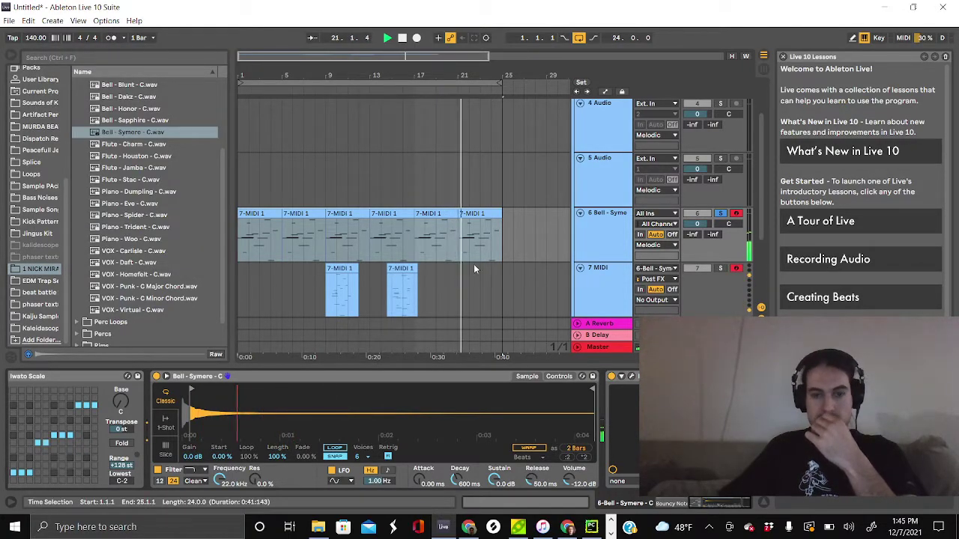
Invert all the notes in the first bell clip at bar 1
{"action": "scroll", "coordinate": [591, 257], "scroll_direction": "down", "scroll_amount": 1}
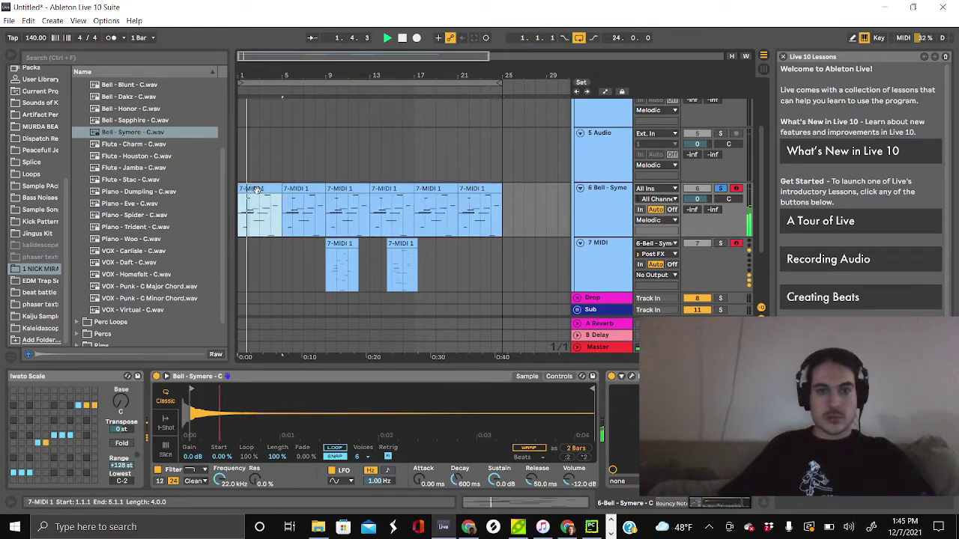
{"action": "left_click", "coordinate": [493, 503]}
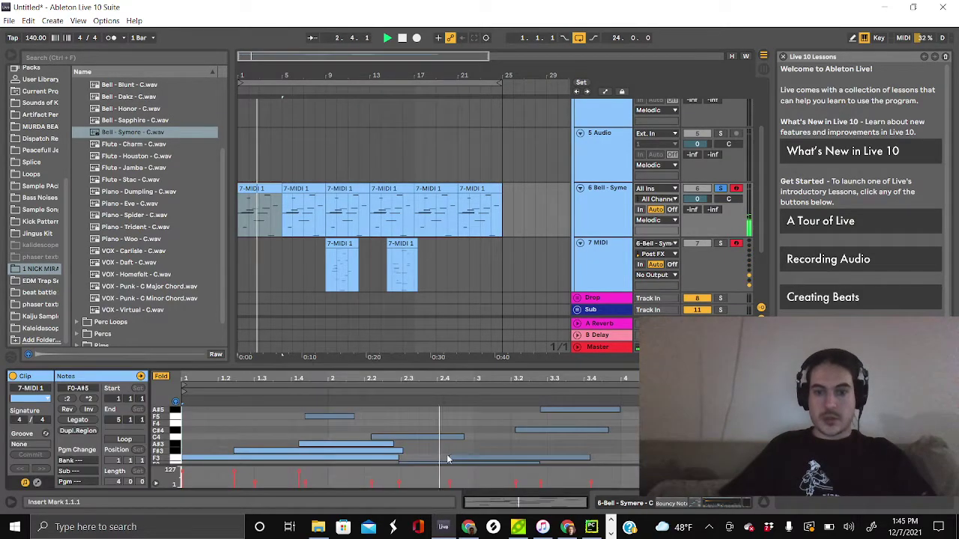
{"action": "left_click", "coordinate": [374, 428]}
{"action": "key", "text": "ctrl+a"}
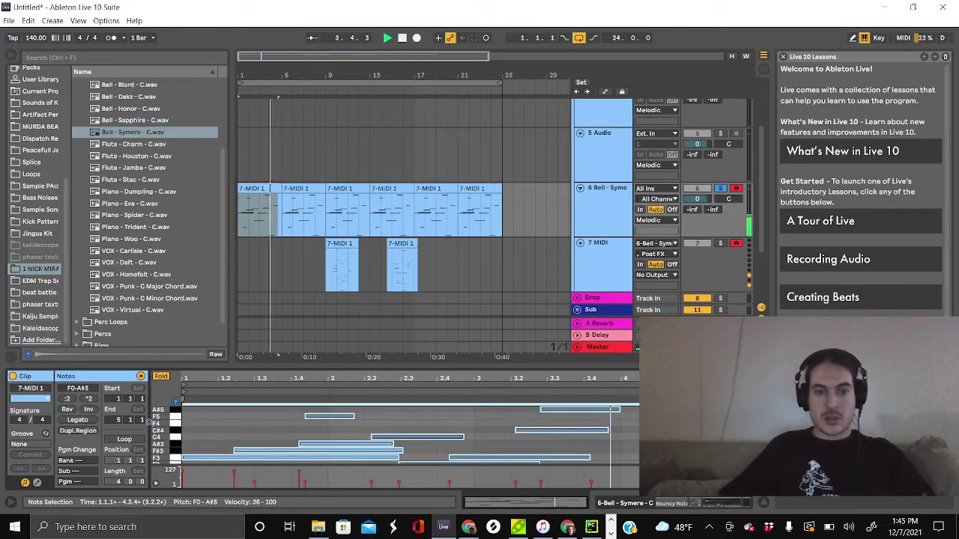
{"action": "left_click", "coordinate": [89, 411]}
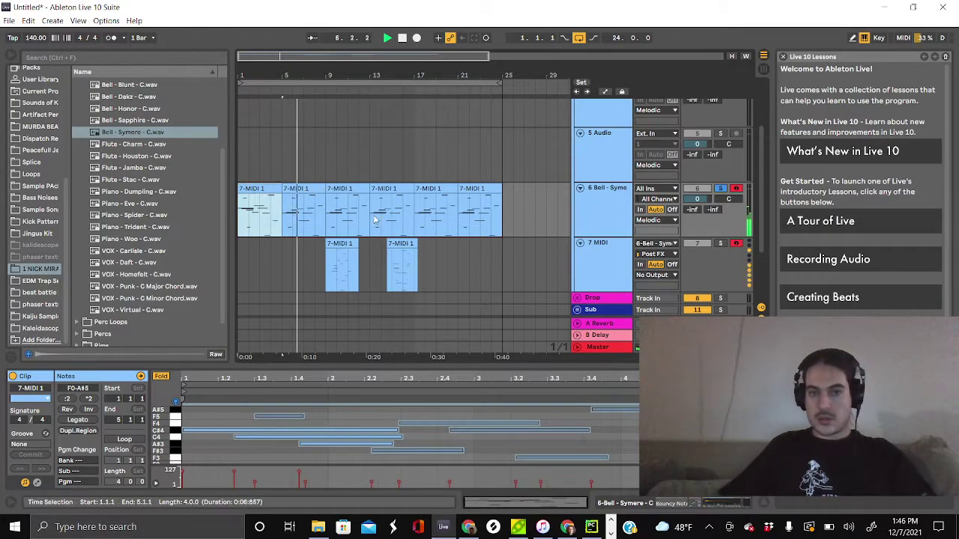
Compress all notes of the third bell clip at bar 9 to half their time span and audition them
{"action": "left_click", "coordinate": [339, 192]}
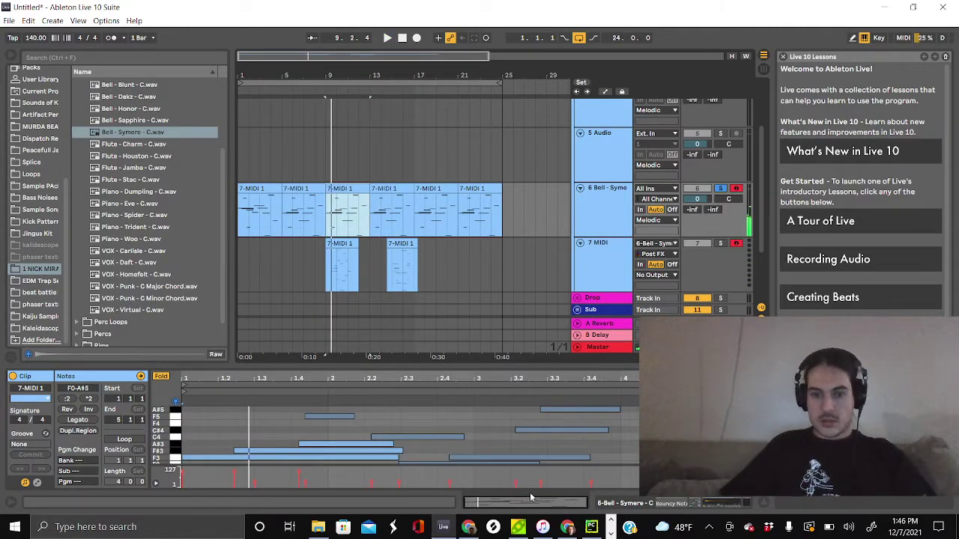
{"action": "left_click", "coordinate": [483, 439]}
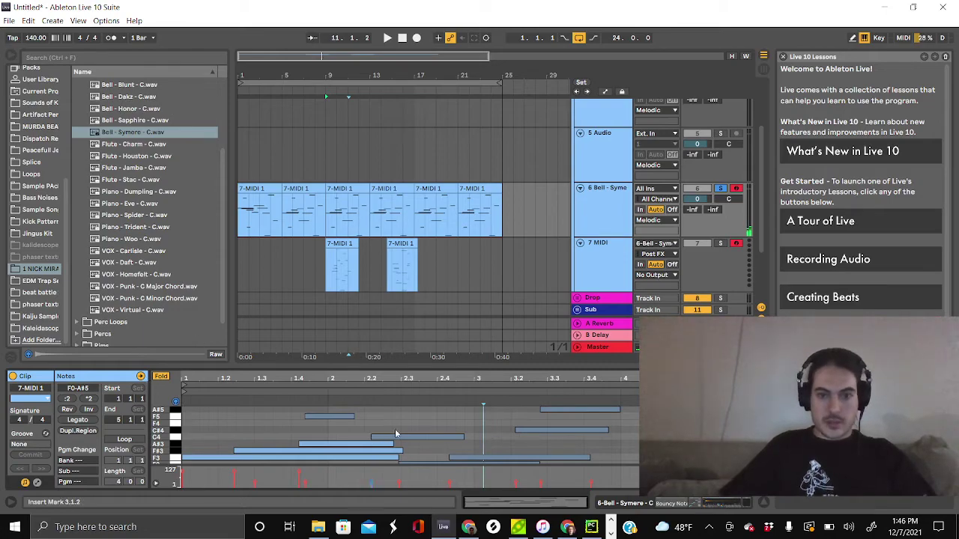
{"action": "key", "text": "ctrl+a"}
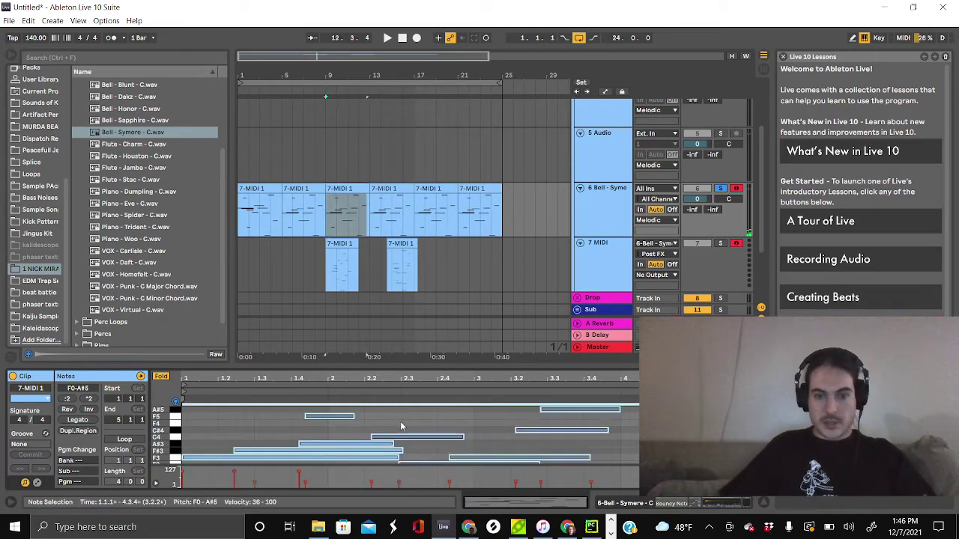
{"action": "left_click", "coordinate": [69, 399]}
{"action": "key", "text": "space"}
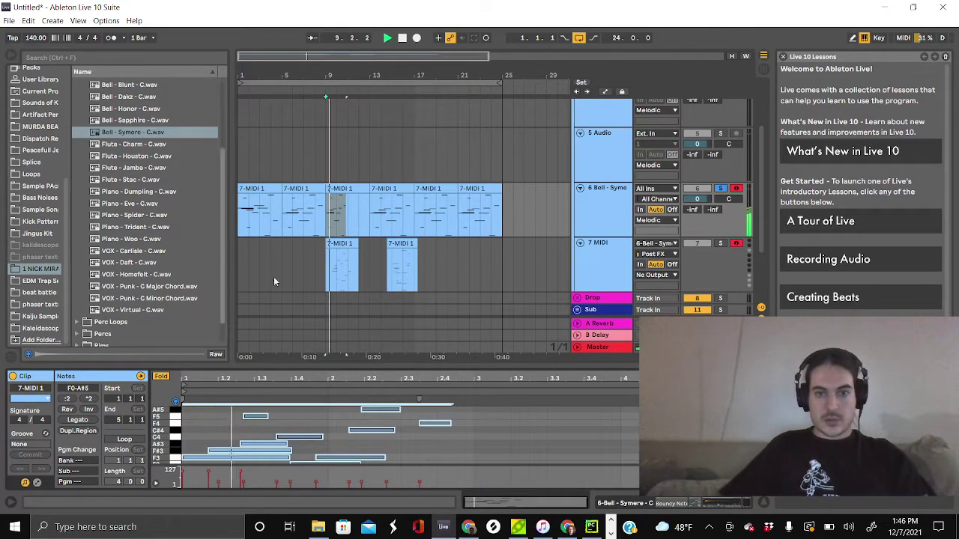
{"action": "mouse_move", "coordinate": [331, 76]}
{"action": "left_mouse_down"}
{"action": "mouse_move", "coordinate": [330, 120]}
{"action": "mouse_move", "coordinate": [330, 83]}
{"action": "left_mouse_up"}
{"action": "key", "text": "space"}
Split the third bell clip at bar 10 and duplicate its one-bar opening section over bar 10
{"action": "left_click", "coordinate": [351, 225]}
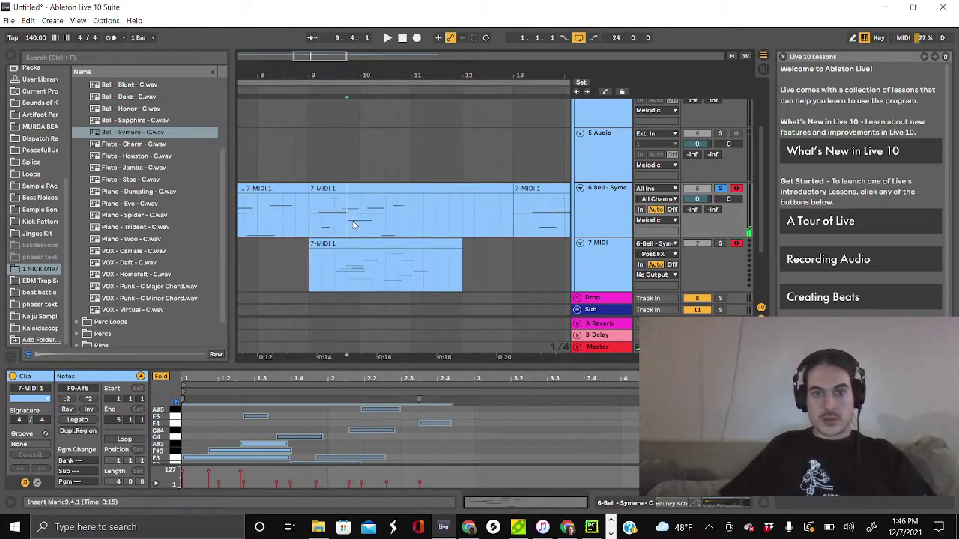
{"action": "key", "text": "ctrl+e"}
{"action": "left_click", "coordinate": [332, 181]}
{"action": "left_click", "coordinate": [330, 196]}
{"action": "left_click", "coordinate": [328, 190]}
{"action": "key", "text": "ctrl+d"}
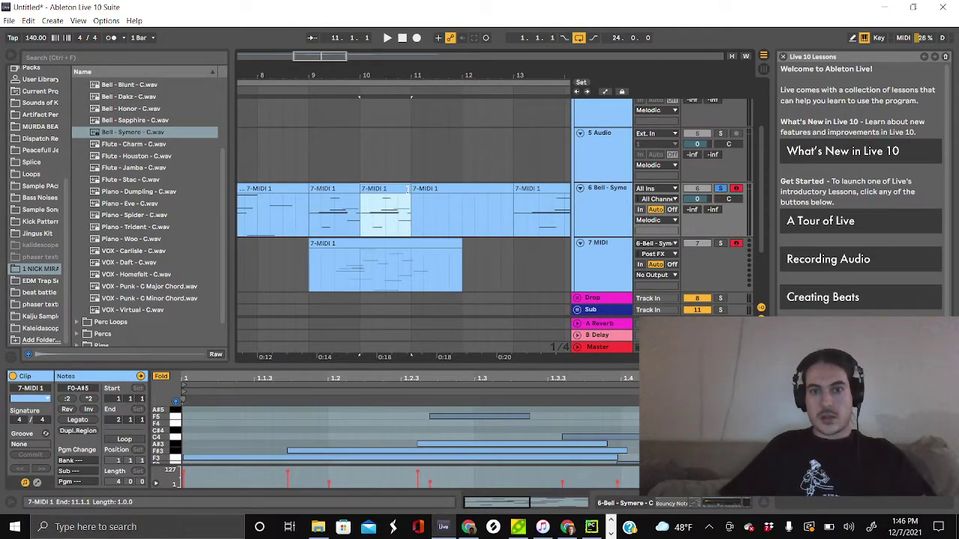
Extend the duplicated clip to 11.4.1, split it at bar 11 and duplicate the resulting three-beat piece twice
{"action": "left_click_drag", "start_coordinate": [408, 190], "coordinate": [448, 192]}
{"action": "left_click", "coordinate": [418, 219]}
{"action": "key", "text": "ctrl+e"}
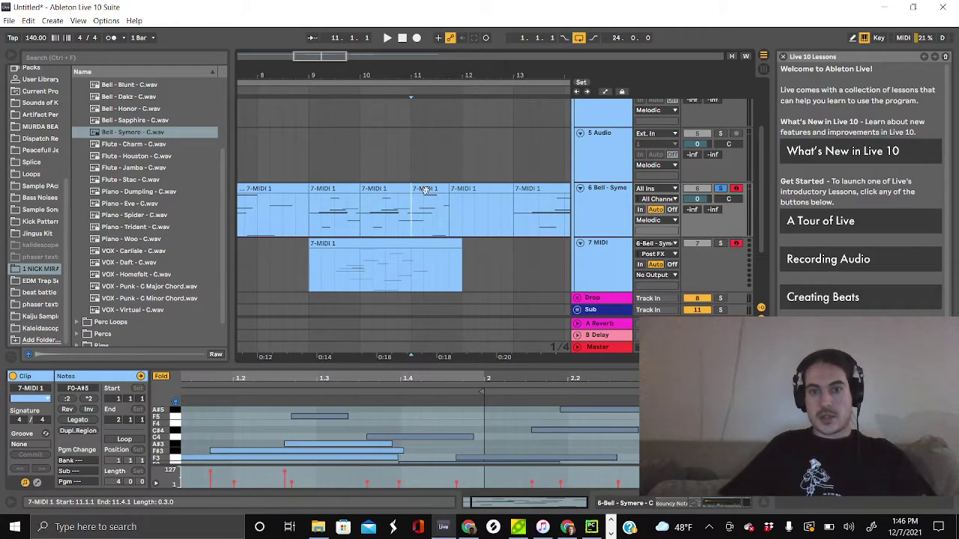
{"action": "left_click", "coordinate": [424, 189]}
{"action": "key", "text": "ctrl+d"}
{"action": "key", "text": "ctrl+d"}
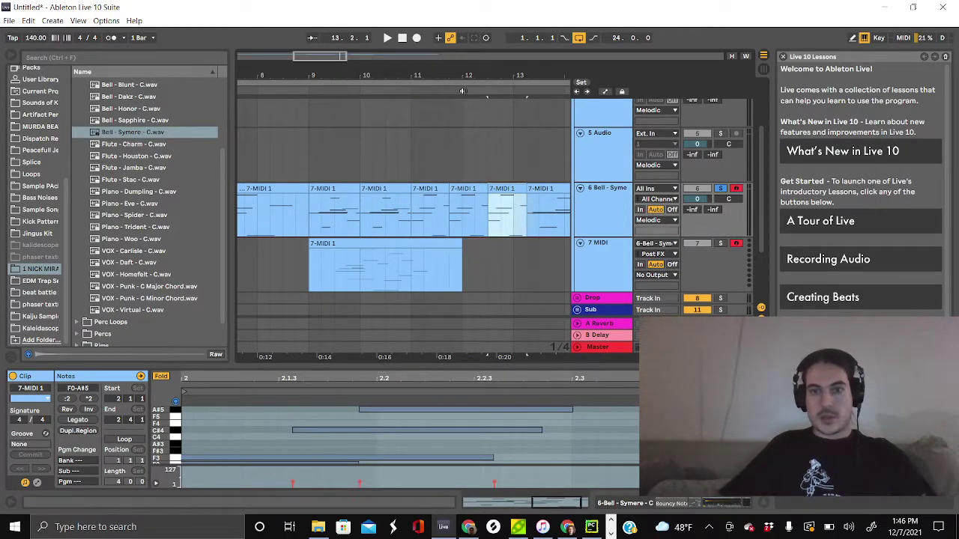
Play the bell arrangement from bar 1 and show the bell track's device chain while listening
{"action": "left_click_drag", "start_coordinate": [435, 71], "coordinate": [435, 30]}
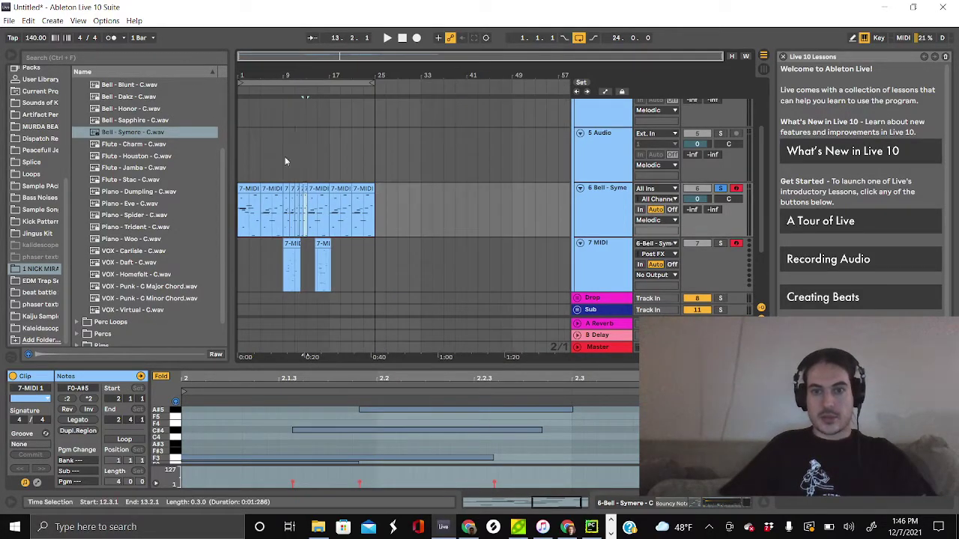
{"action": "left_click", "coordinate": [242, 203]}
{"action": "key", "text": "space"}
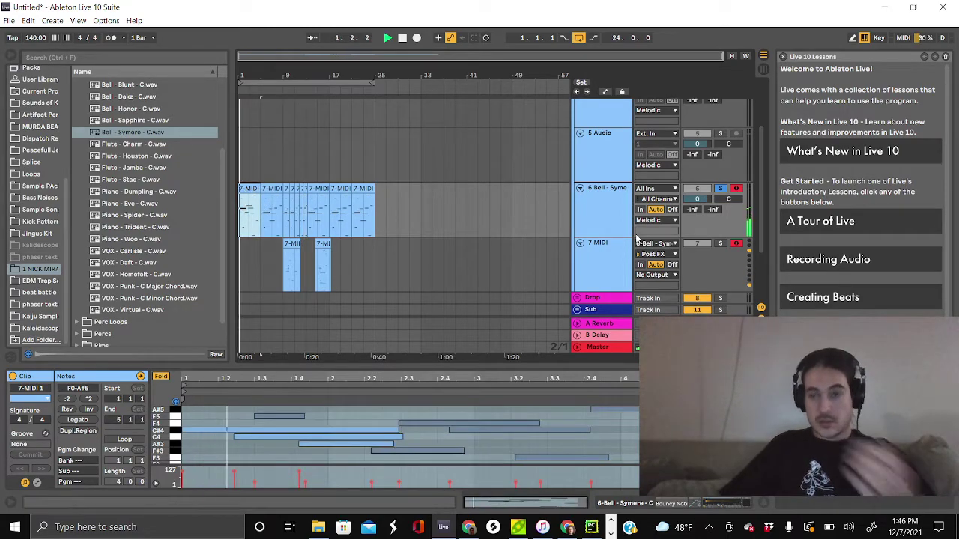
{"action": "left_click", "coordinate": [707, 503]}
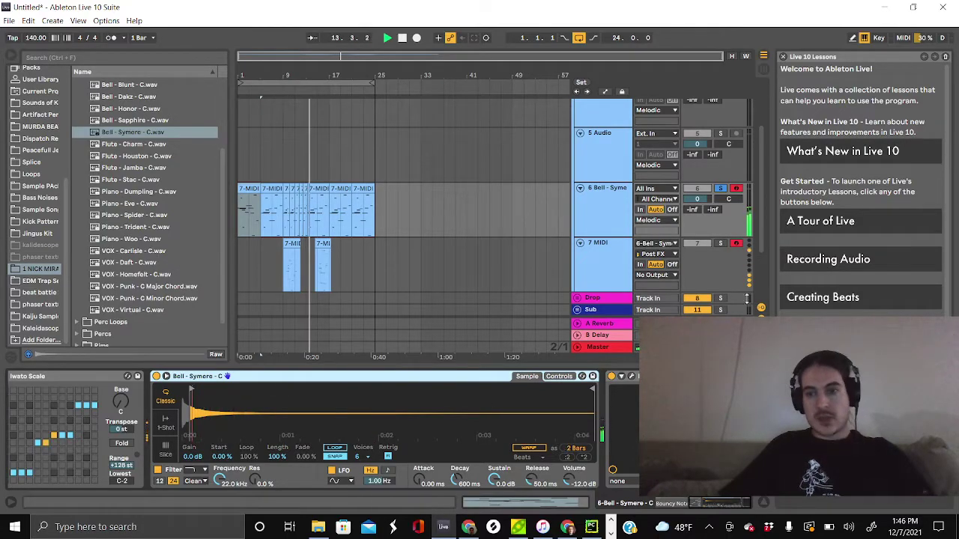
Try recording from bar 1 on the 7 MIDI track, stop the take and disarm the 6 Bell track
{"action": "left_click_drag", "start_coordinate": [272, 265], "coordinate": [345, 247]}
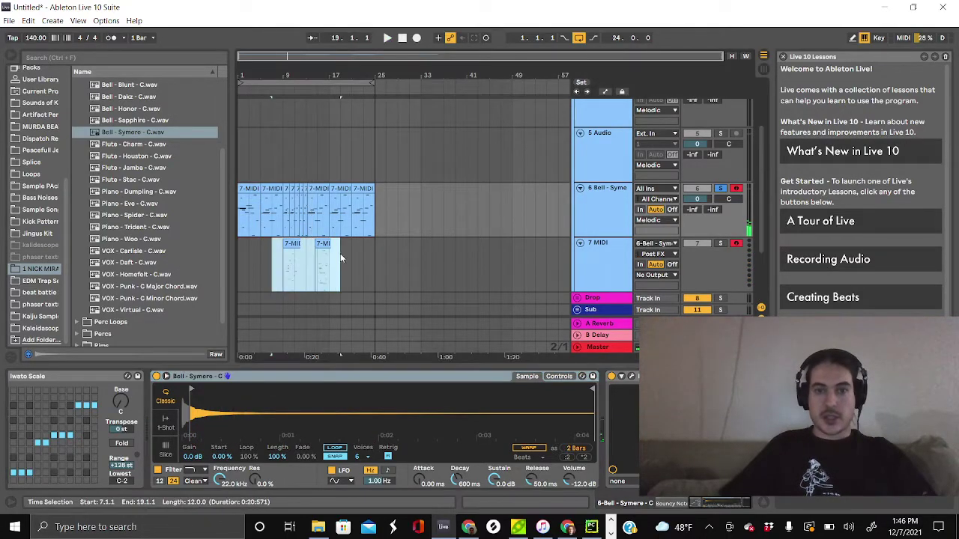
{"action": "left_click", "coordinate": [239, 262]}
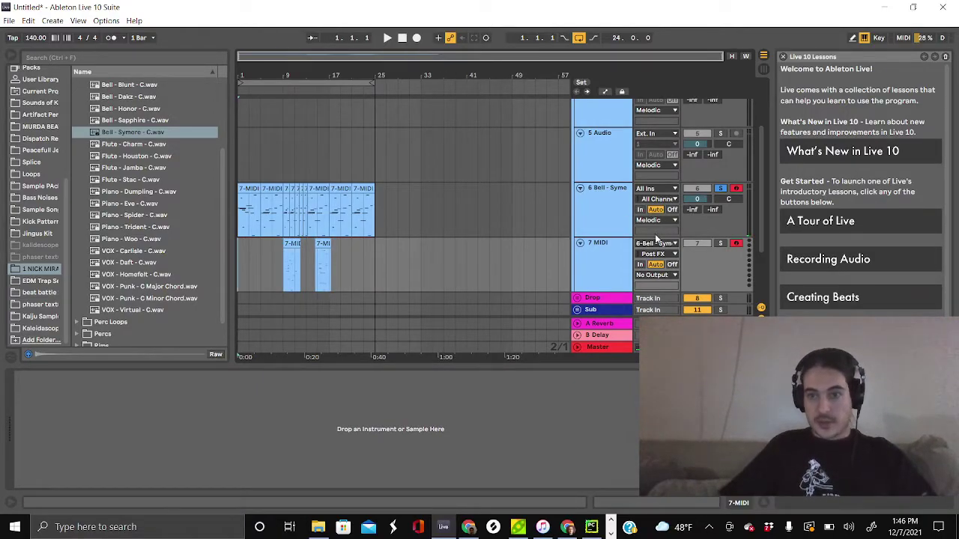
{"action": "left_click", "coordinate": [418, 39]}
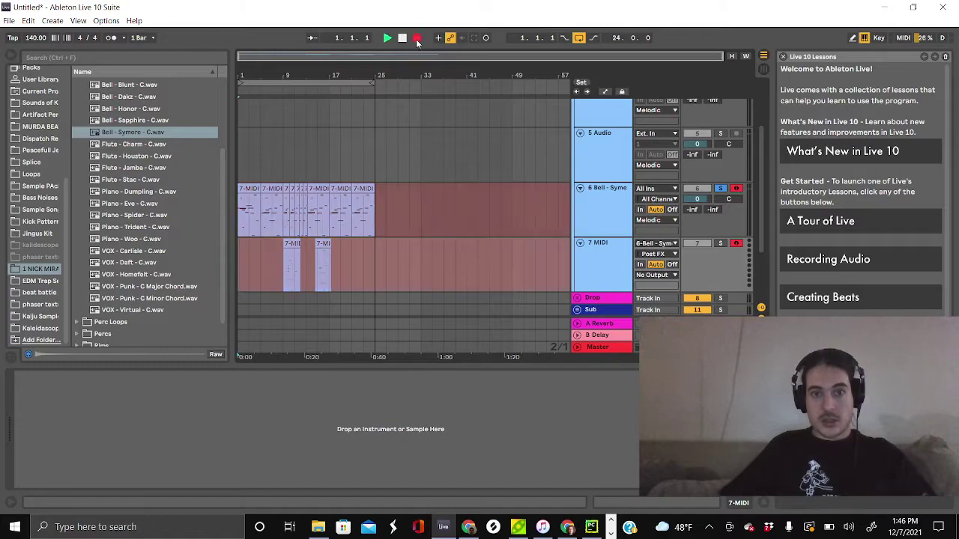
{"action": "key", "text": "space"}
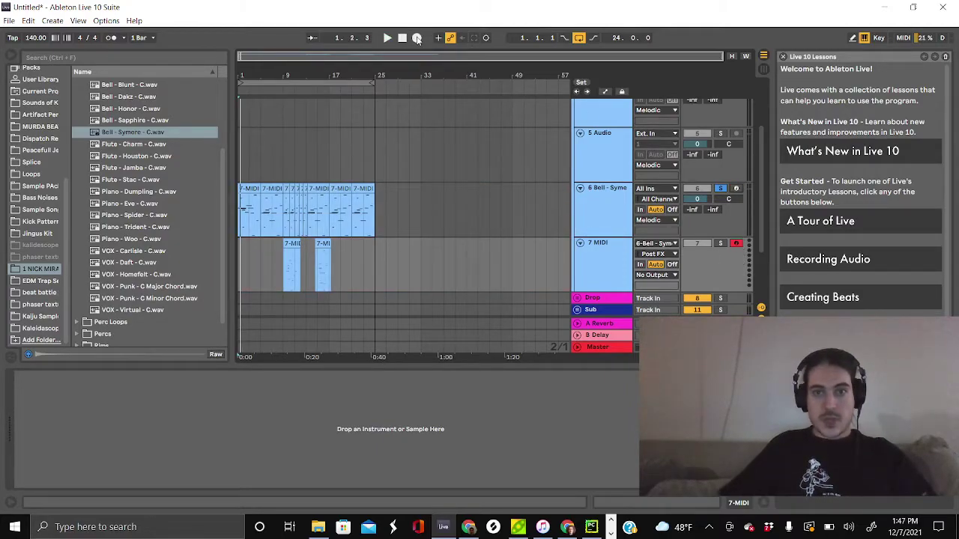
Show the 6 Bell track's device chain and restart recording of its MIDI output onto the 7 MIDI track from bar 1
{"action": "left_click", "coordinate": [417, 39]}
{"action": "left_click", "coordinate": [607, 202]}
{"action": "key", "text": "space"}
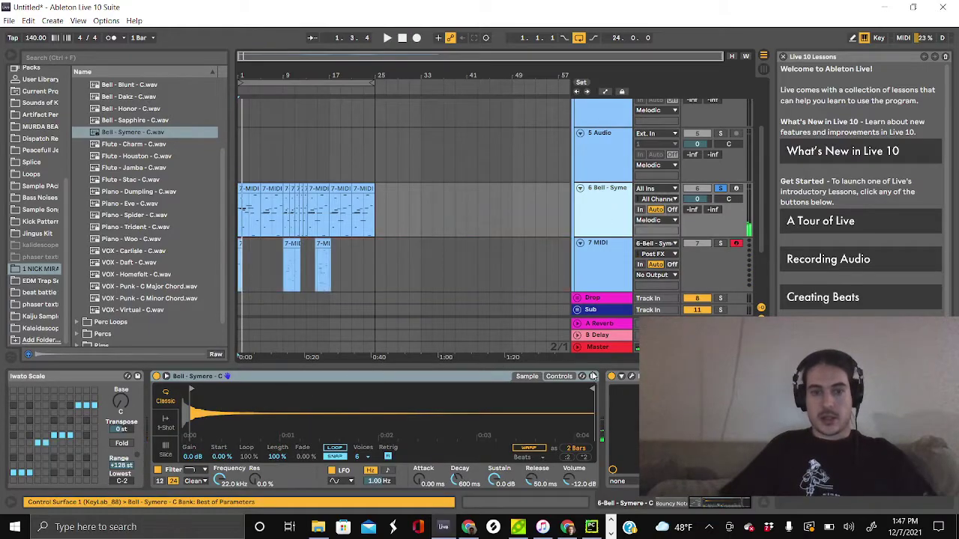
{"action": "key", "text": "space"}
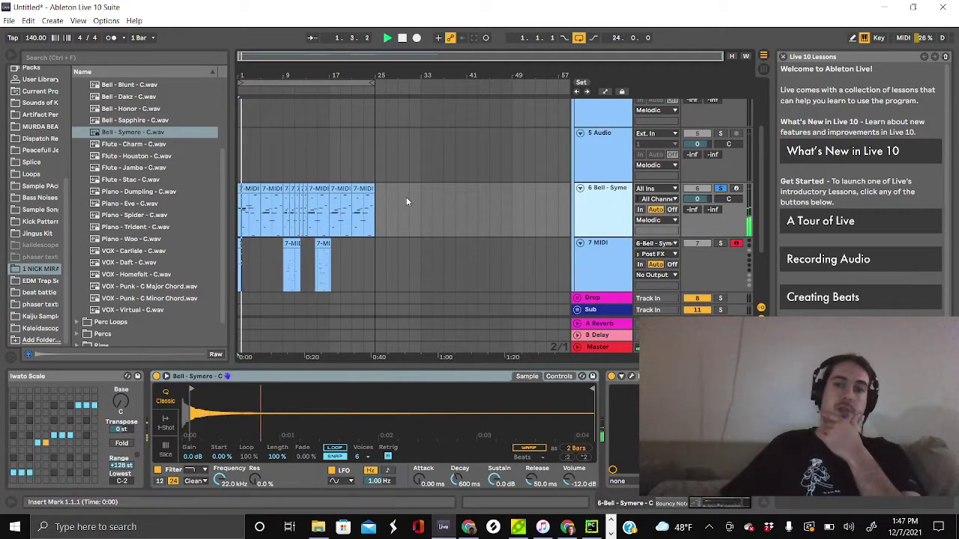
{"action": "left_click", "coordinate": [417, 39]}
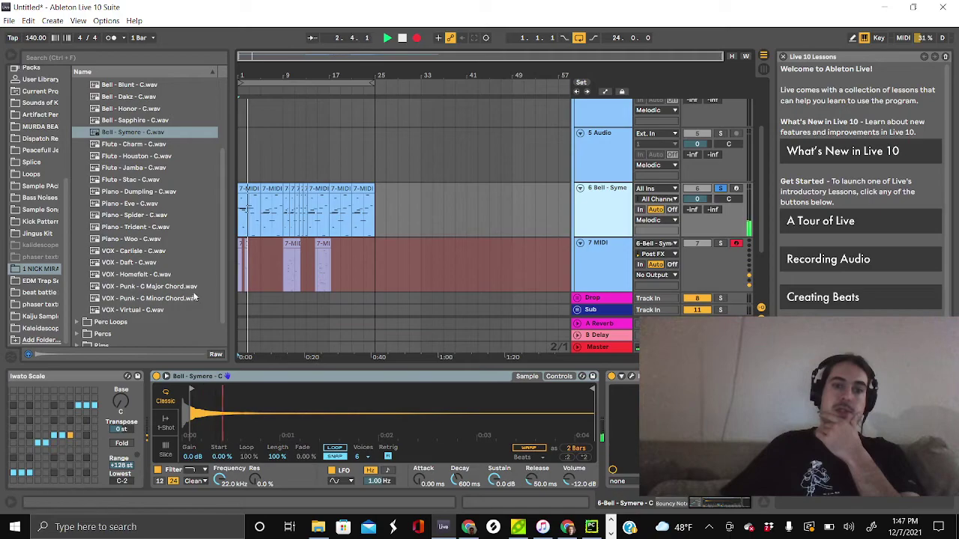
Try the Max LFO MIDI device between Scale and the bell sampler with a rate of 0.12 Hz, and remove it
{"action": "scroll", "coordinate": [35, 184], "scroll_direction": "up", "scroll_amount": 2}
{"action": "scroll", "coordinate": [35, 183], "scroll_direction": "up", "scroll_amount": 3}
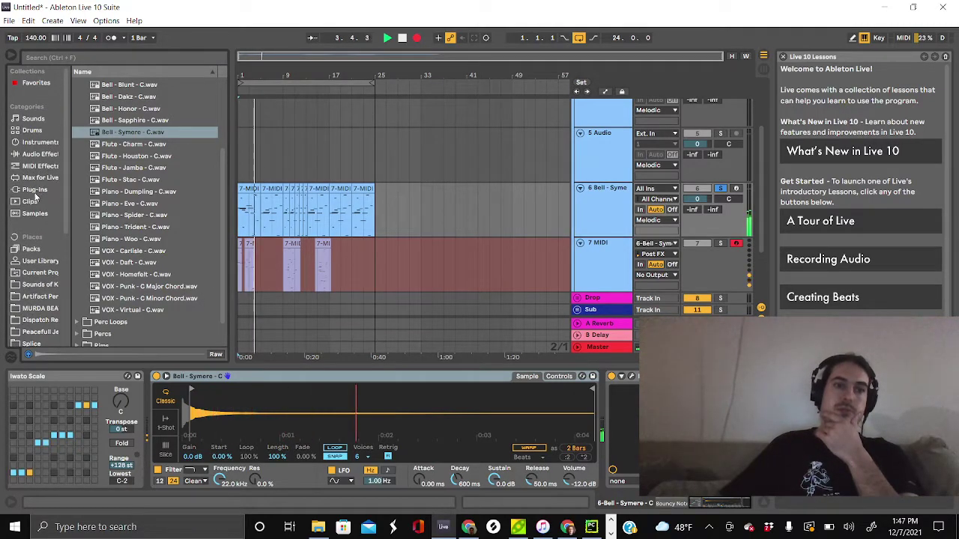
{"action": "left_click", "coordinate": [35, 179]}
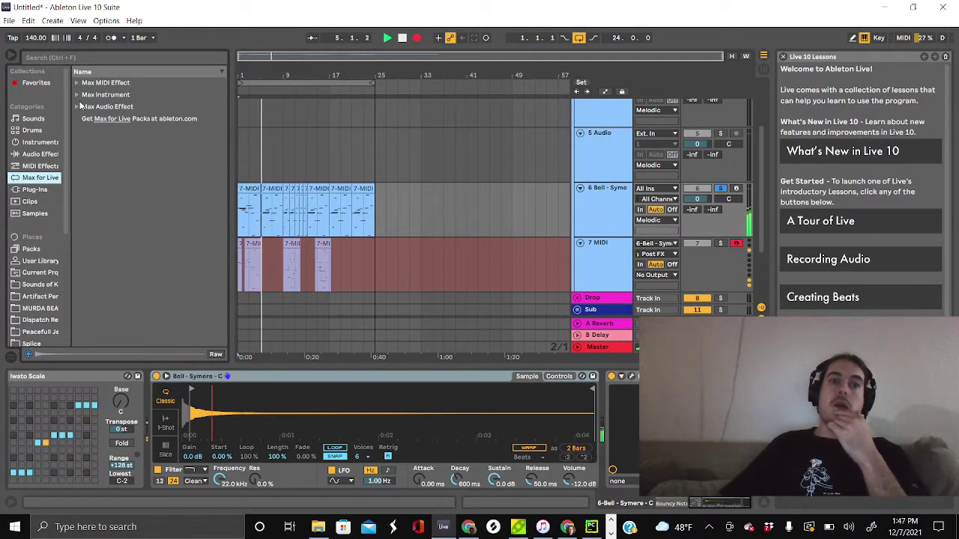
{"action": "left_click", "coordinate": [75, 83]}
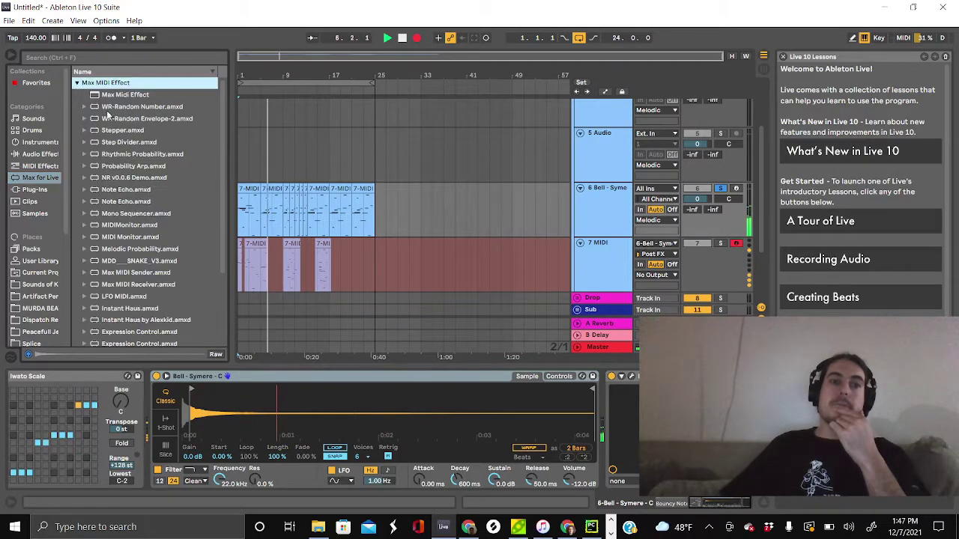
{"action": "left_click_drag", "start_coordinate": [117, 296], "coordinate": [138, 417]}
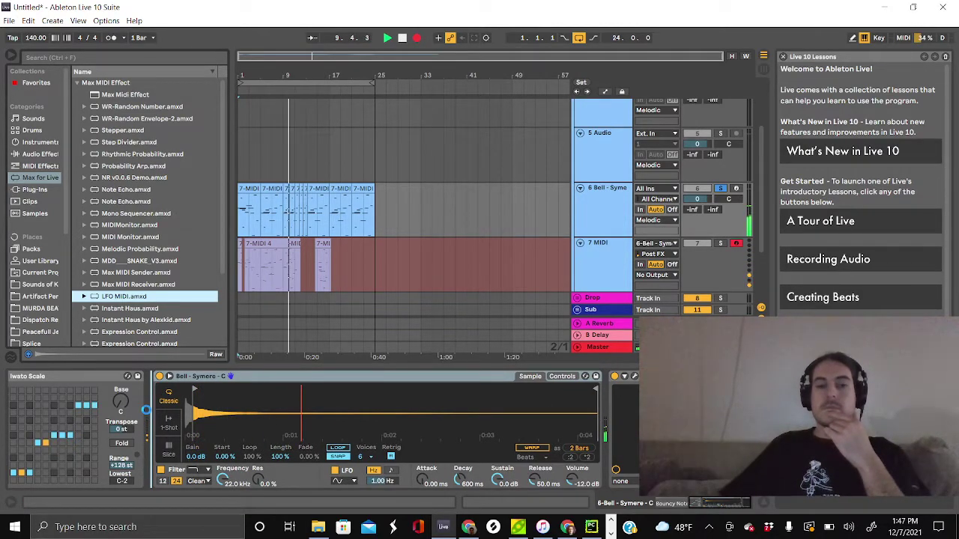
{"action": "left_click_drag", "start_coordinate": [146, 409], "coordinate": [146, 409]}
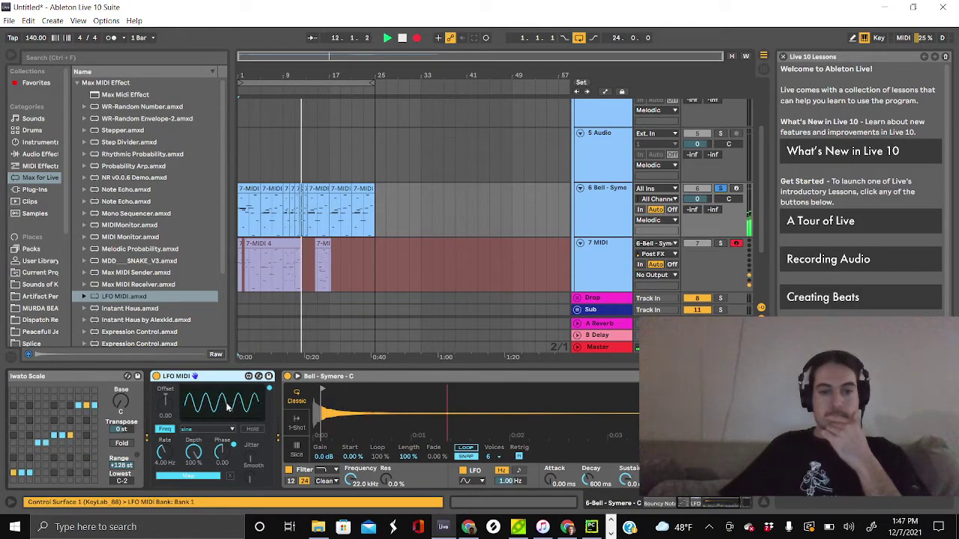
{"action": "left_click_drag", "start_coordinate": [164, 453], "coordinate": [164, 497]}
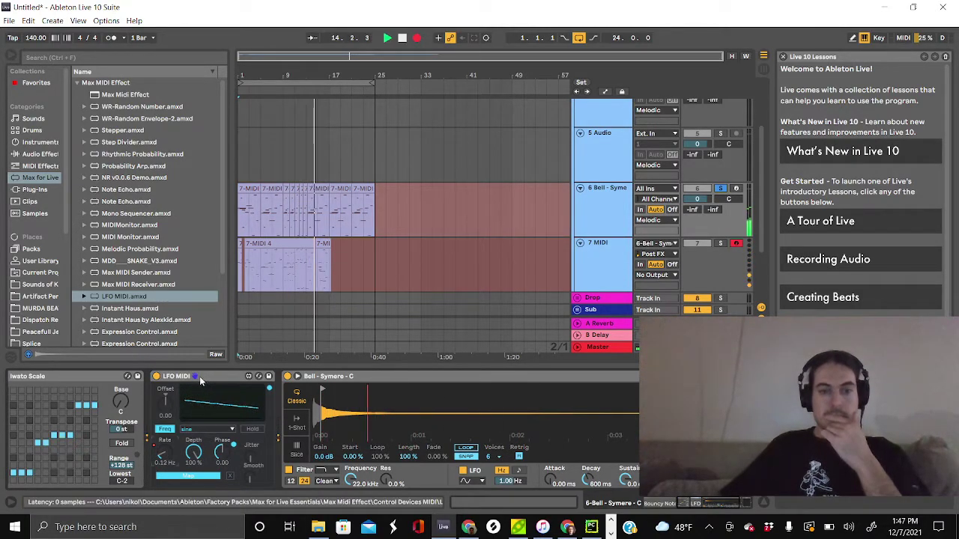
{"action": "mouse_move", "coordinate": [200, 379]}
{"action": "left_mouse_down"}
{"action": "mouse_move", "coordinate": [315, 379]}
{"action": "mouse_move", "coordinate": [196, 379]}
{"action": "left_mouse_up"}
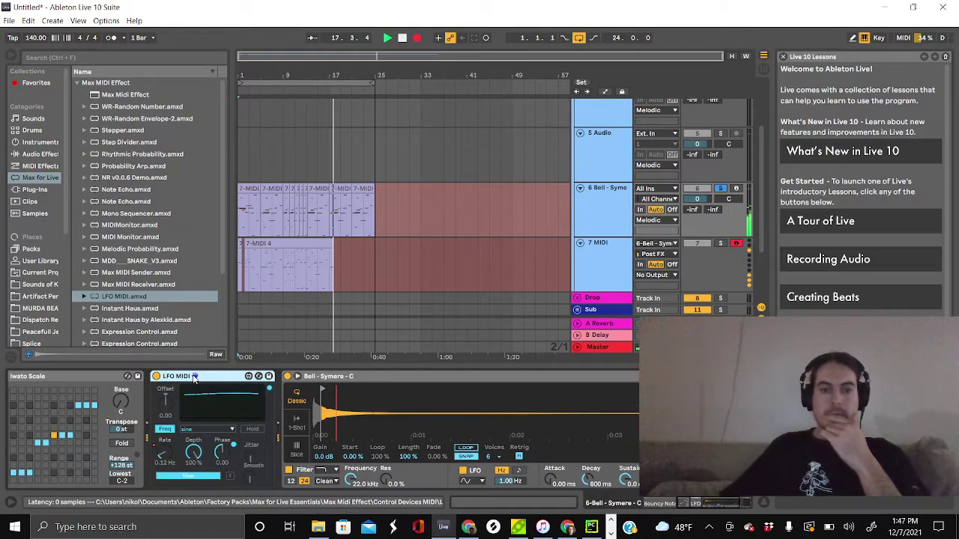
{"action": "key", "text": "Delete"}
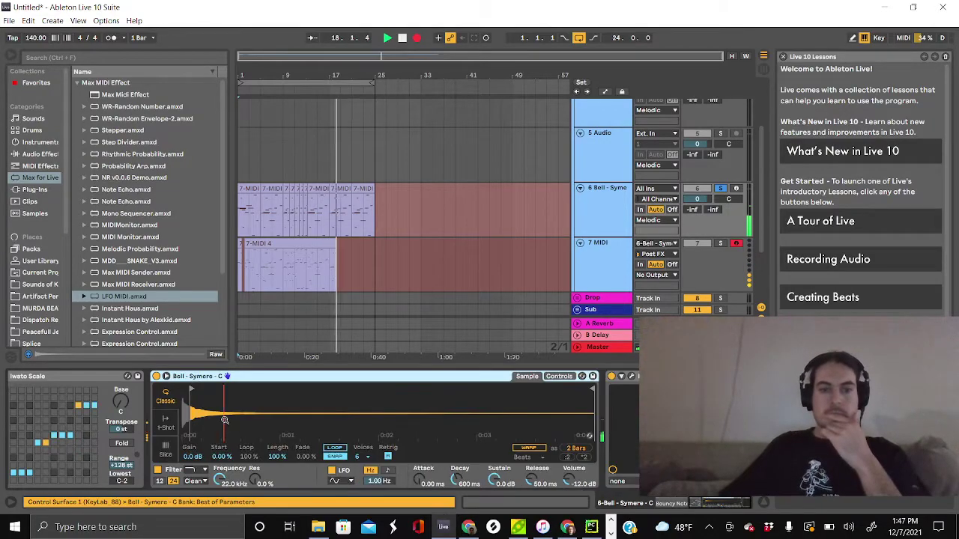
Find the Max audio effect LFO, add it to the bell track mapped to S Start, and set its rate to 2.49 Hz
{"action": "left_click", "coordinate": [78, 84]}
{"action": "left_click", "coordinate": [78, 107]}
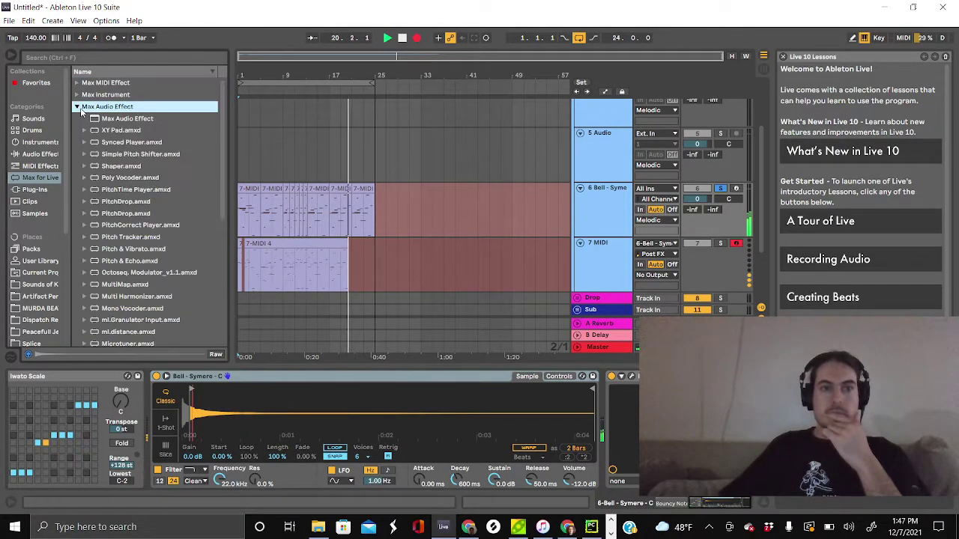
{"action": "left_click", "coordinate": [129, 52]}
{"action": "type", "text": "lfo"}
{"action": "key", "text": "Down"}
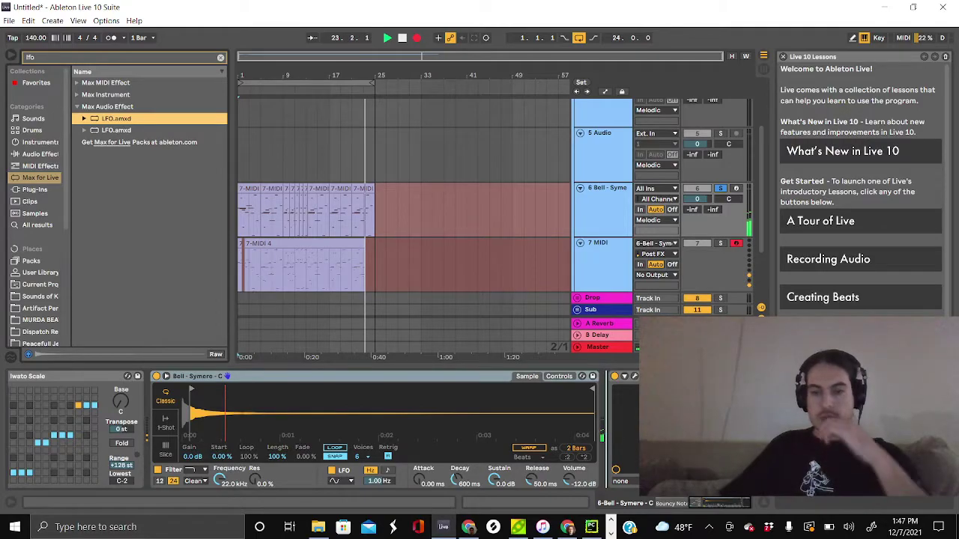
{"action": "key", "text": "Return"}
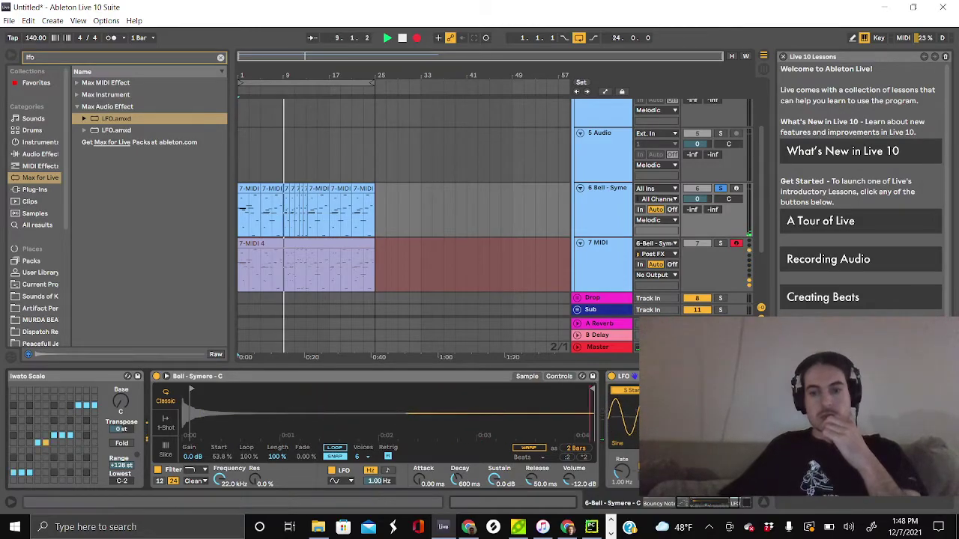
{"action": "left_click_drag", "start_coordinate": [621, 472], "coordinate": [621, 458]}
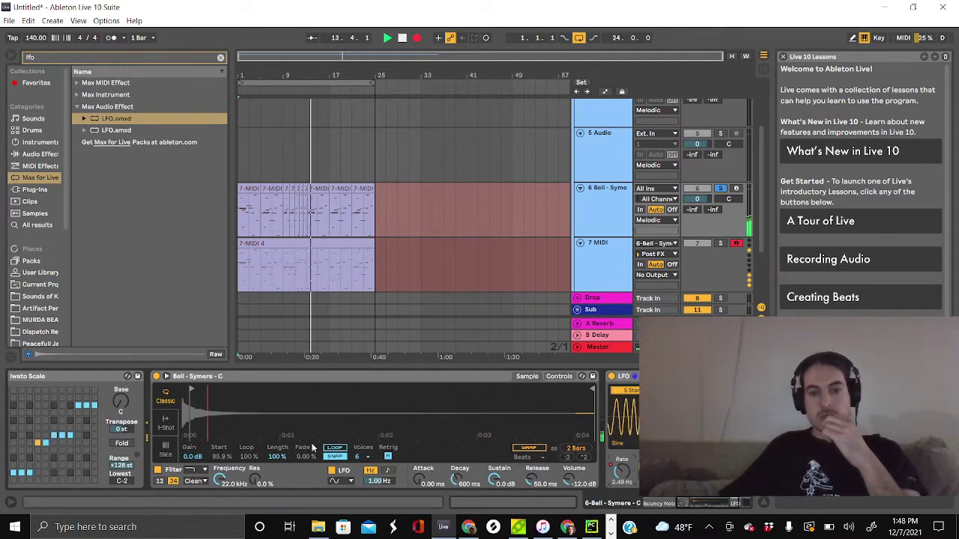
Loop the bell sample with a fade of about 85.2 % and shorten its playback region to 2 beats
{"action": "left_click", "coordinate": [335, 448]}
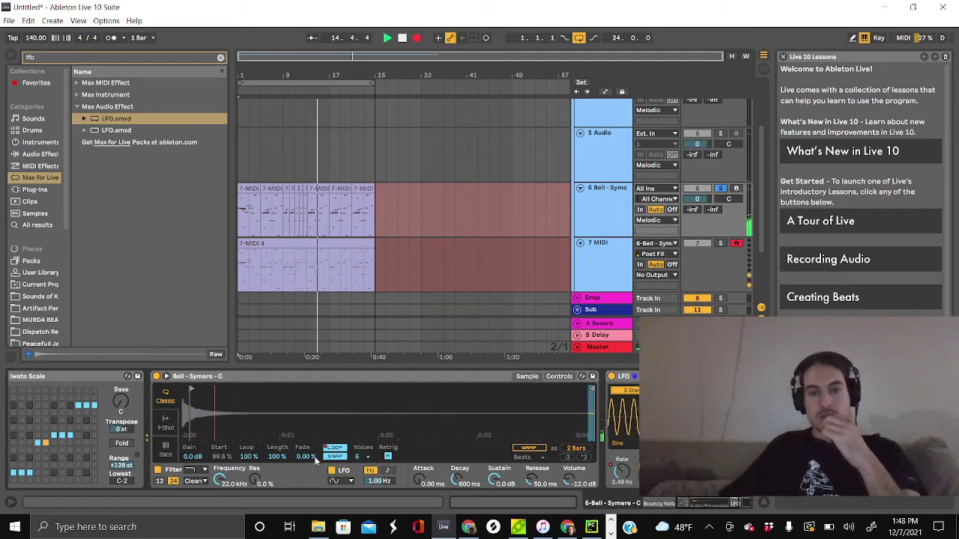
{"action": "mouse_move", "coordinate": [301, 460]}
{"action": "left_mouse_down"}
{"action": "mouse_move", "coordinate": [301, 442]}
{"action": "mouse_move", "coordinate": [297, 456]}
{"action": "left_mouse_up"}
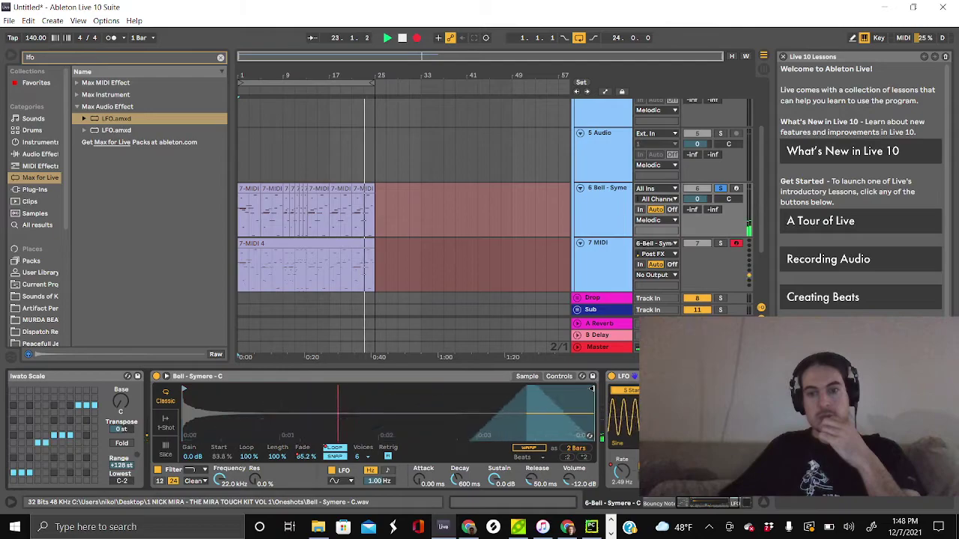
{"action": "left_click_drag", "start_coordinate": [503, 391], "coordinate": [274, 412]}
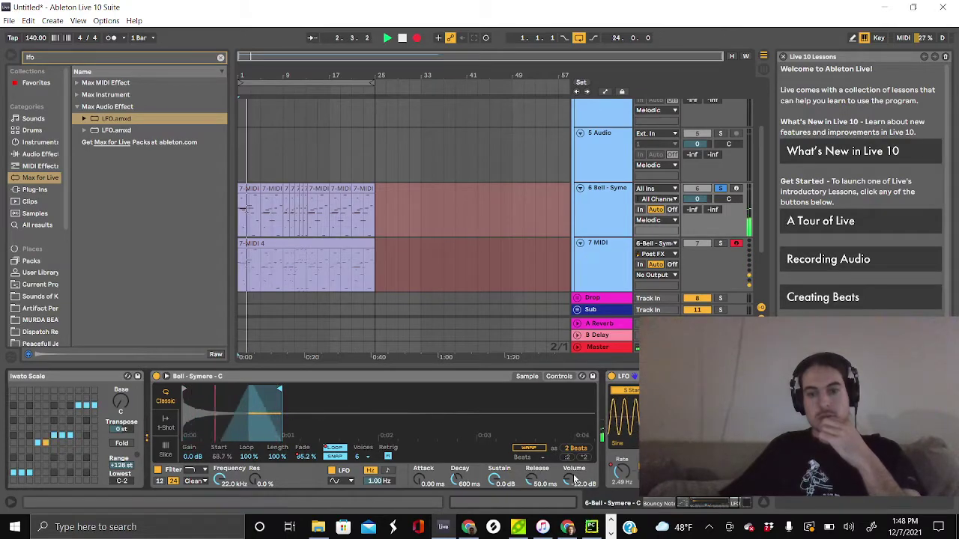
Set the bell sampler's glide mode to Portamento with a time of 71 ms
{"action": "left_click", "coordinate": [562, 377]}
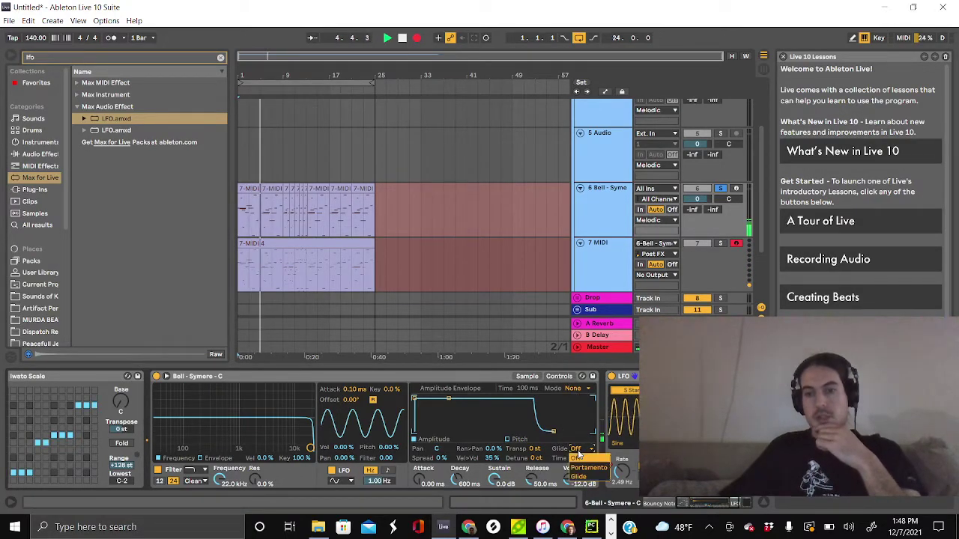
{"action": "left_click", "coordinate": [585, 468]}
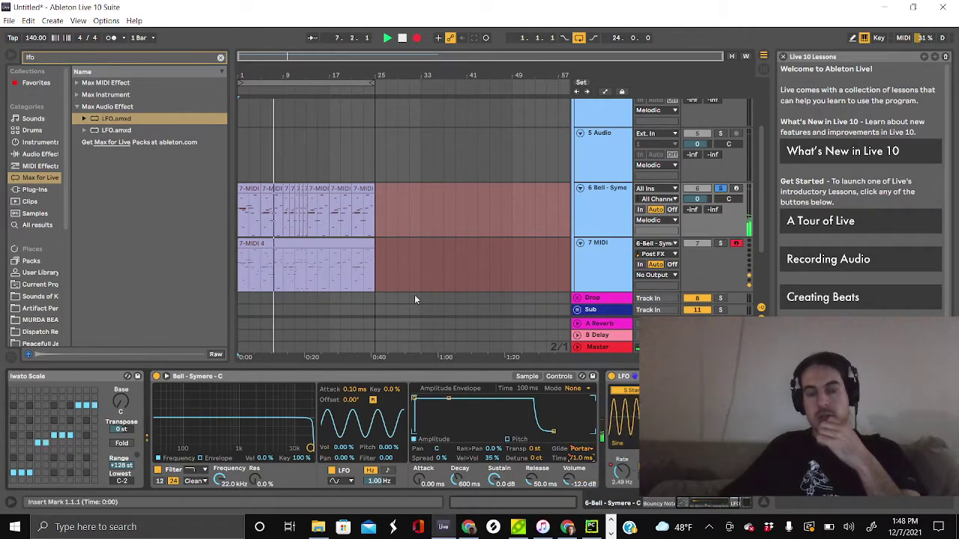
Insert an audio track below 7 MIDI, set its input to Resampling and arm it to record the output
{"action": "scroll", "coordinate": [397, 284], "scroll_direction": "down", "scroll_amount": 2}
{"action": "left_click", "coordinate": [597, 226]}
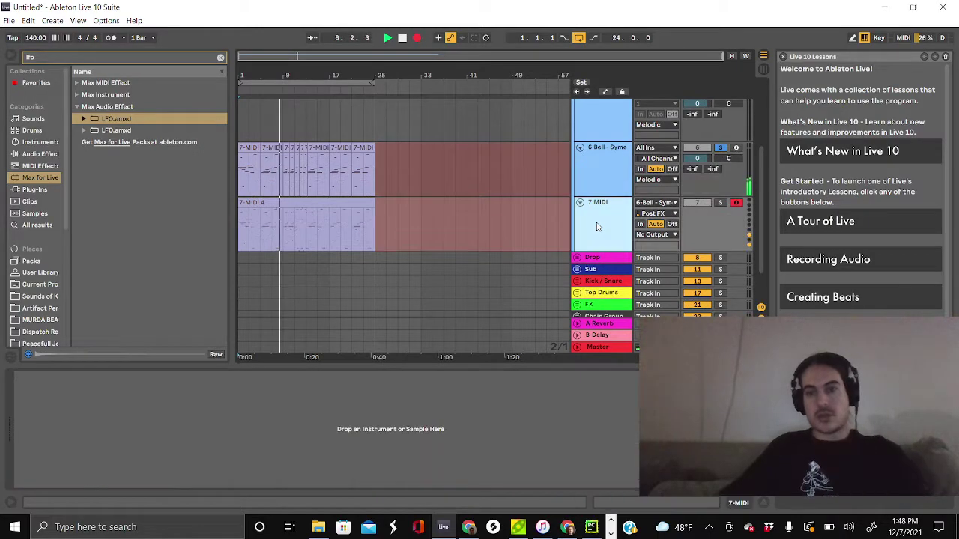
{"action": "key", "text": "ctrl+t"}
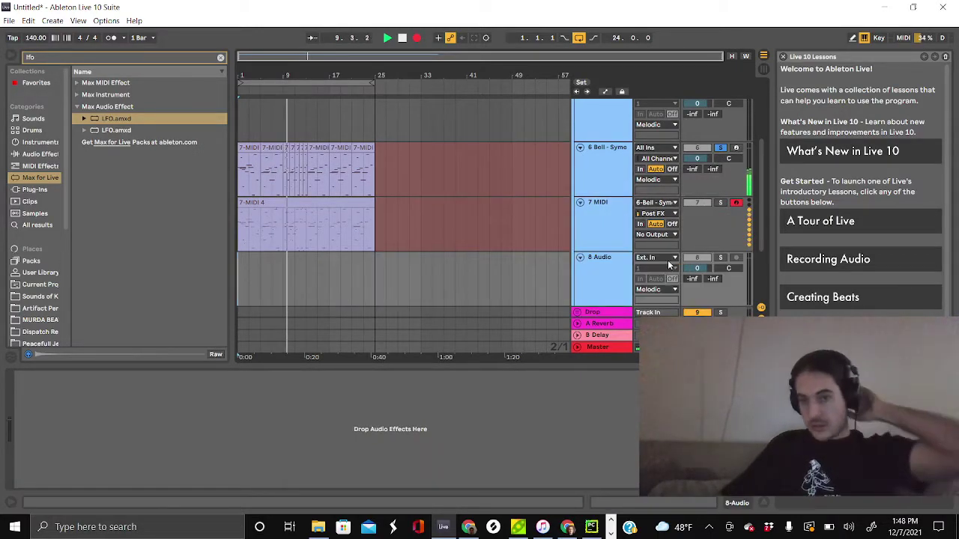
{"action": "left_click", "coordinate": [667, 260]}
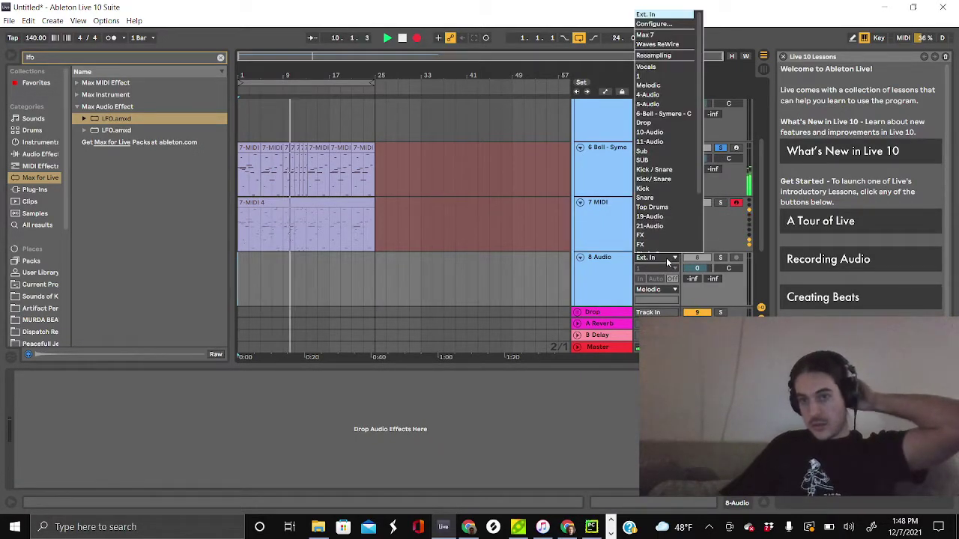
{"action": "left_click", "coordinate": [659, 56]}
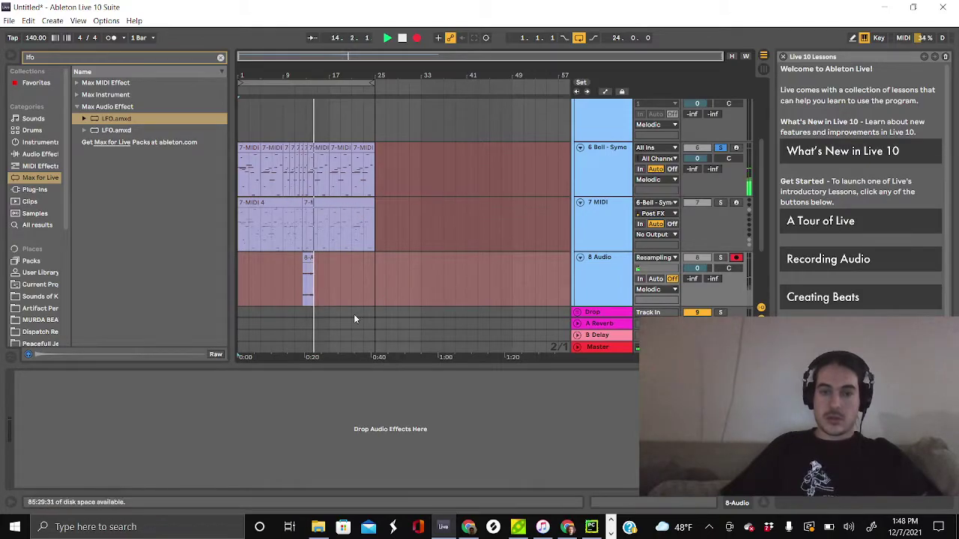
Set the bell sampler's low-pass filter to 13.2 kHz with 27 % resonance
{"action": "left_click_drag", "start_coordinate": [315, 75], "coordinate": [330, 263]}
{"action": "scroll", "coordinate": [321, 295], "scroll_direction": "left", "scroll_amount": 2}
{"action": "left_click", "coordinate": [607, 162]}
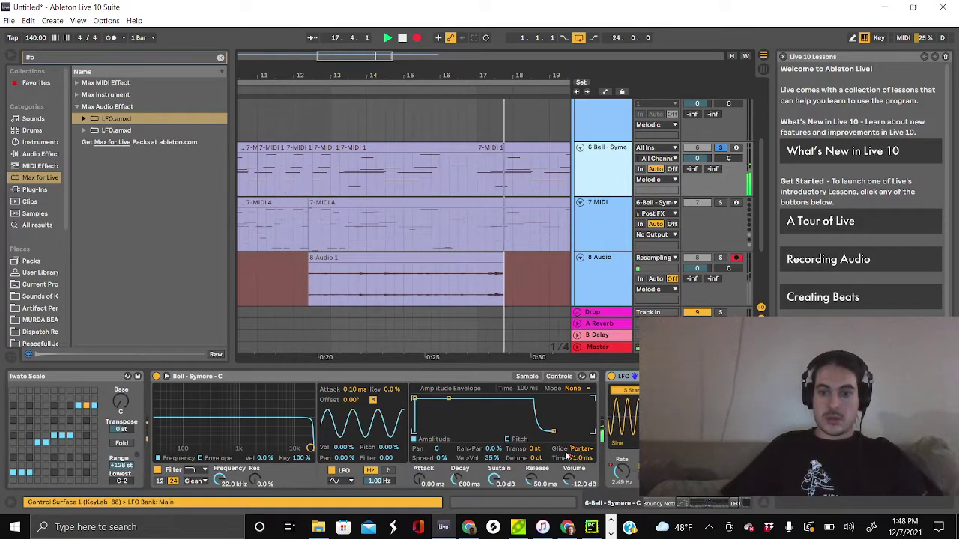
{"action": "left_click_drag", "start_coordinate": [310, 448], "coordinate": [296, 432]}
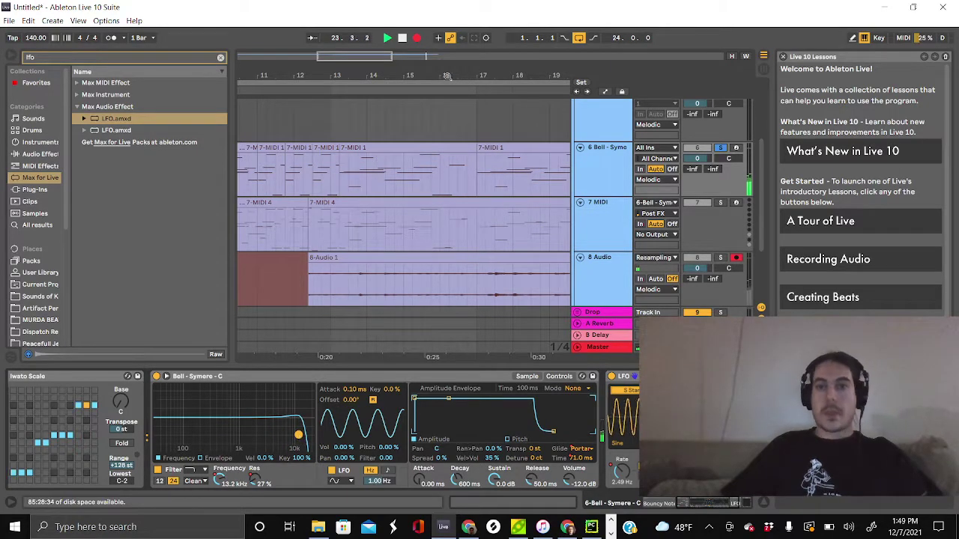
Raise the Magic Dice mix on the bell track to about halfway, roll a new random effect and close the plug-in
{"action": "left_click_drag", "start_coordinate": [447, 77], "coordinate": [325, 77]}
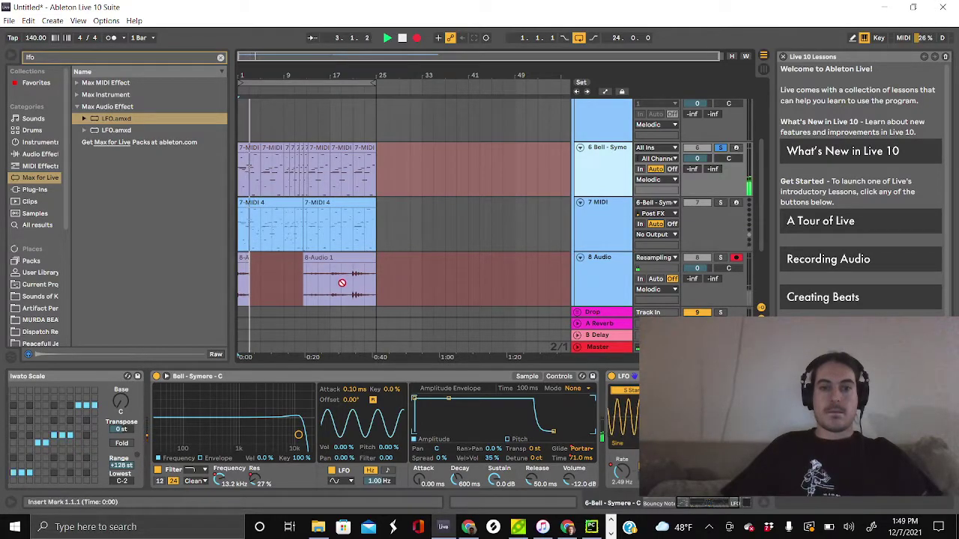
{"action": "scroll", "coordinate": [322, 431], "scroll_direction": "right", "scroll_amount": 3}
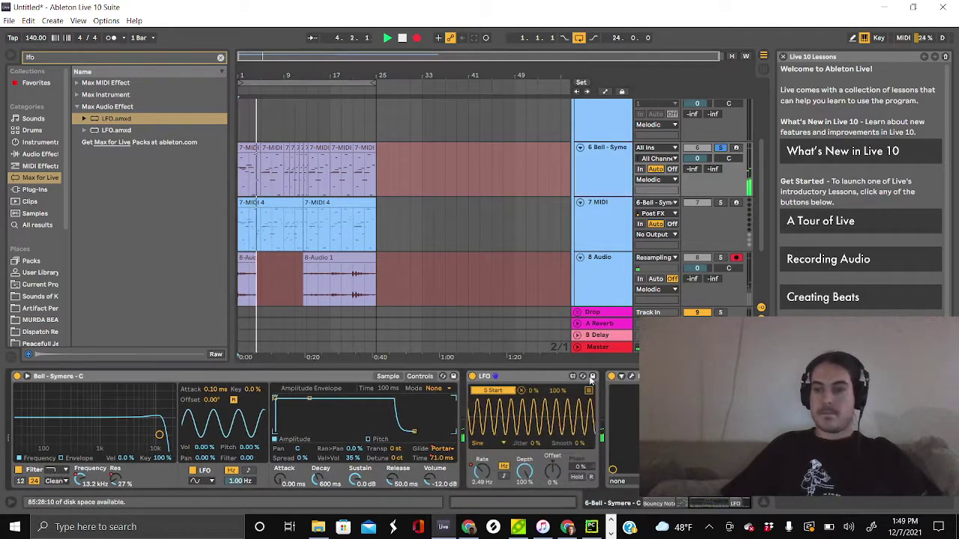
{"action": "left_click", "coordinate": [631, 377]}
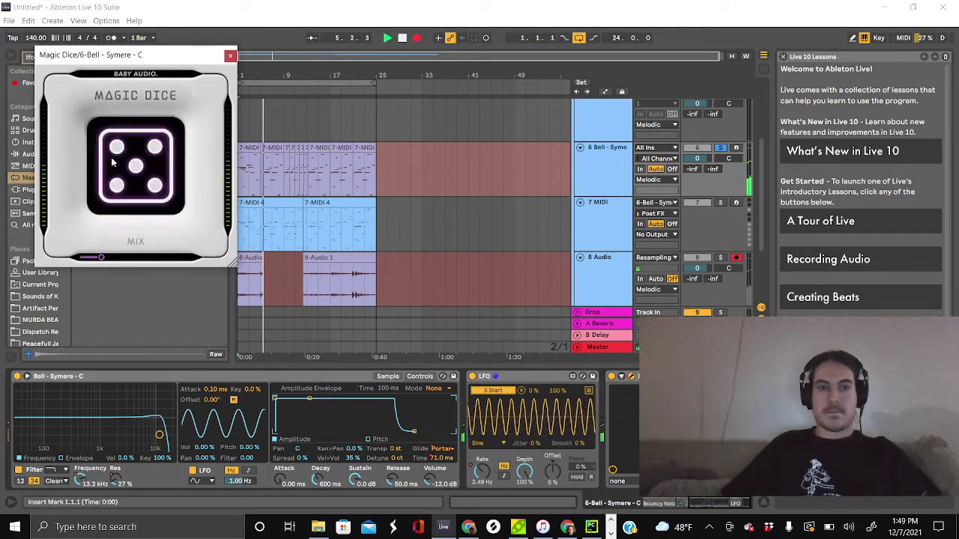
{"action": "left_click_drag", "start_coordinate": [101, 258], "coordinate": [131, 258]}
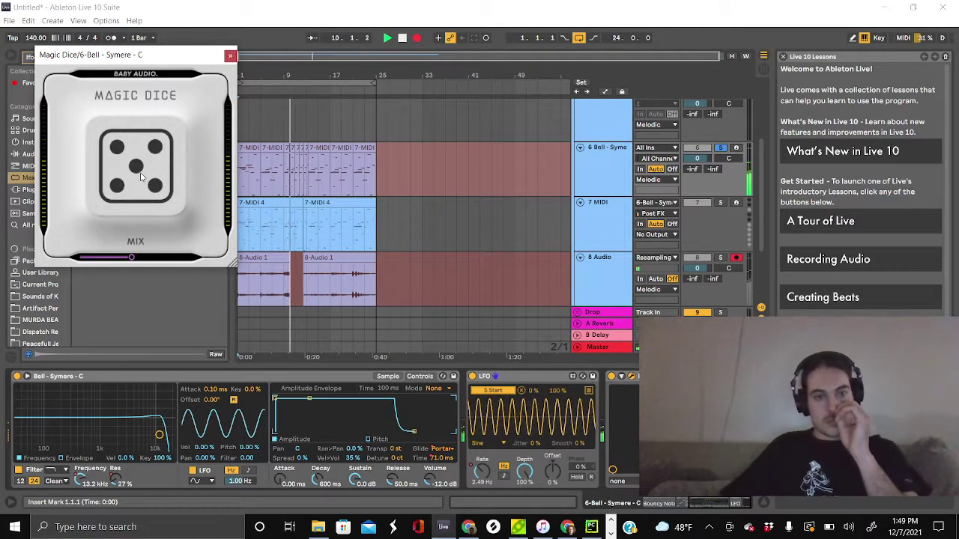
{"action": "left_click", "coordinate": [141, 177]}
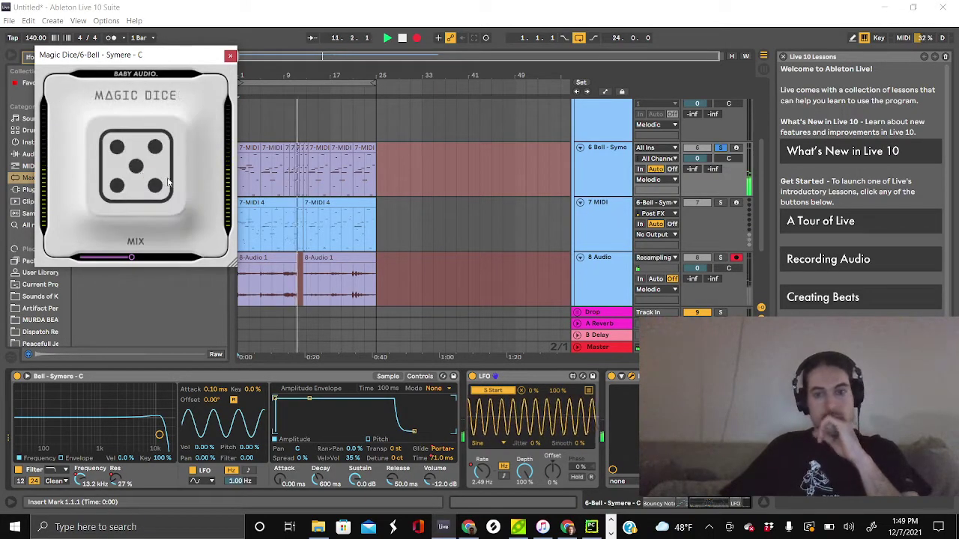
{"action": "left_click", "coordinate": [230, 56]}
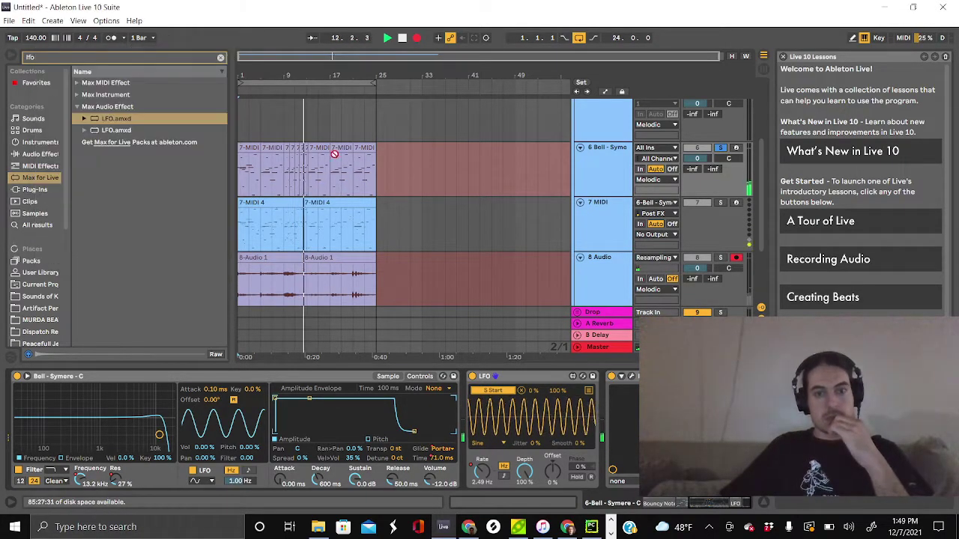
Stop the resampling take on the 8 Audio track and switch to OBS
{"action": "key", "text": "space"}
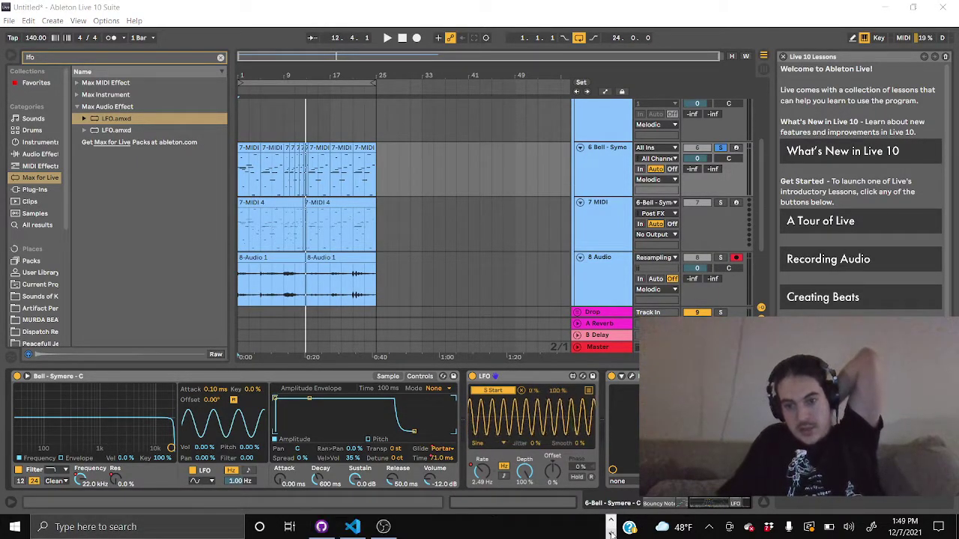
{"action": "left_click", "coordinate": [383, 527]}
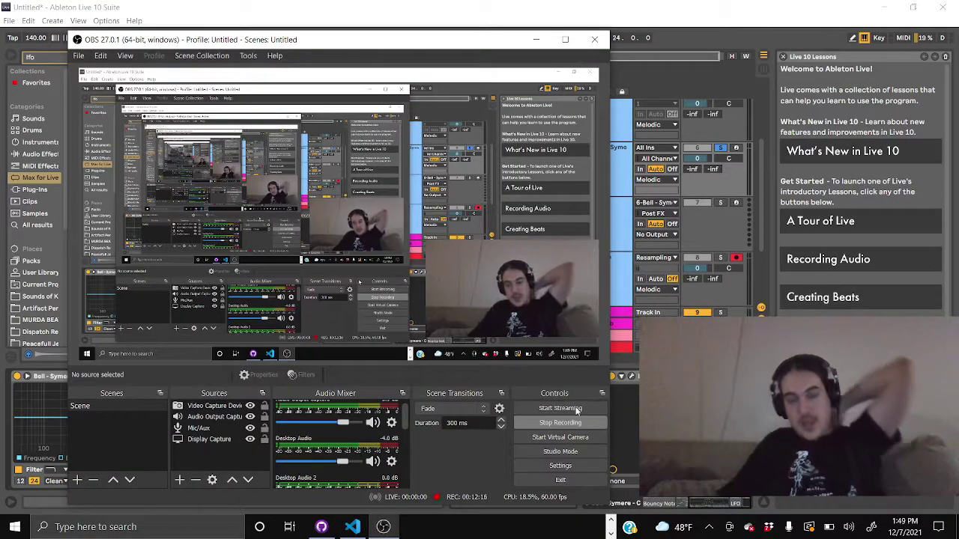